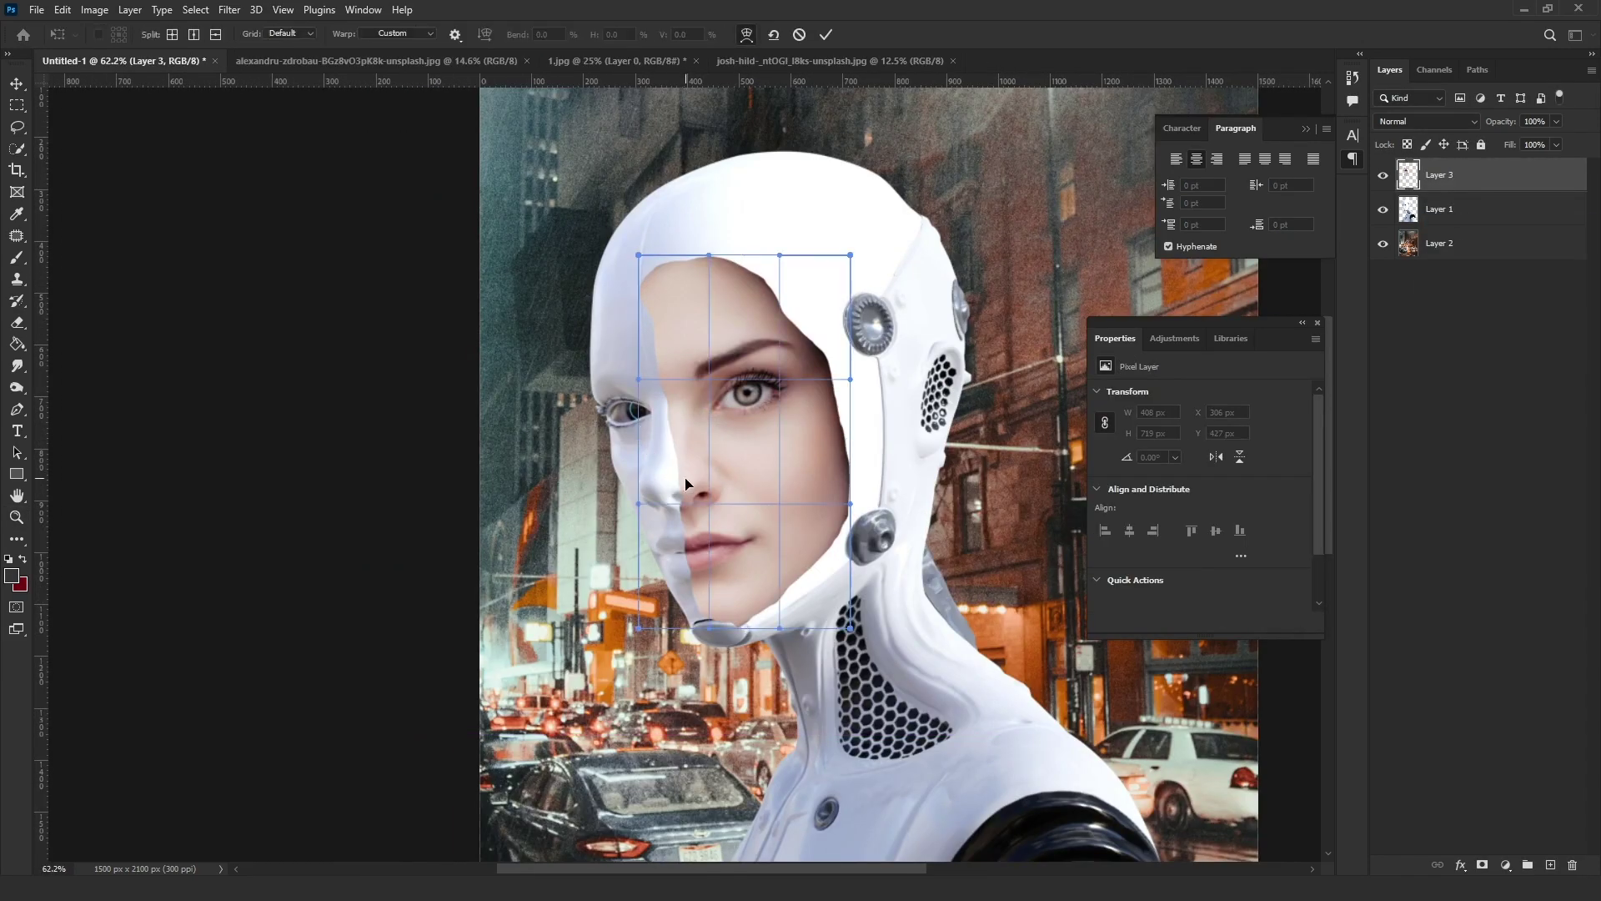
Bend the face's upper-left edge to fit the helmet opening, then switch to a regular transform
{"action": "left_click_drag", "start_coordinate": [671, 299], "coordinate": [662, 307]}
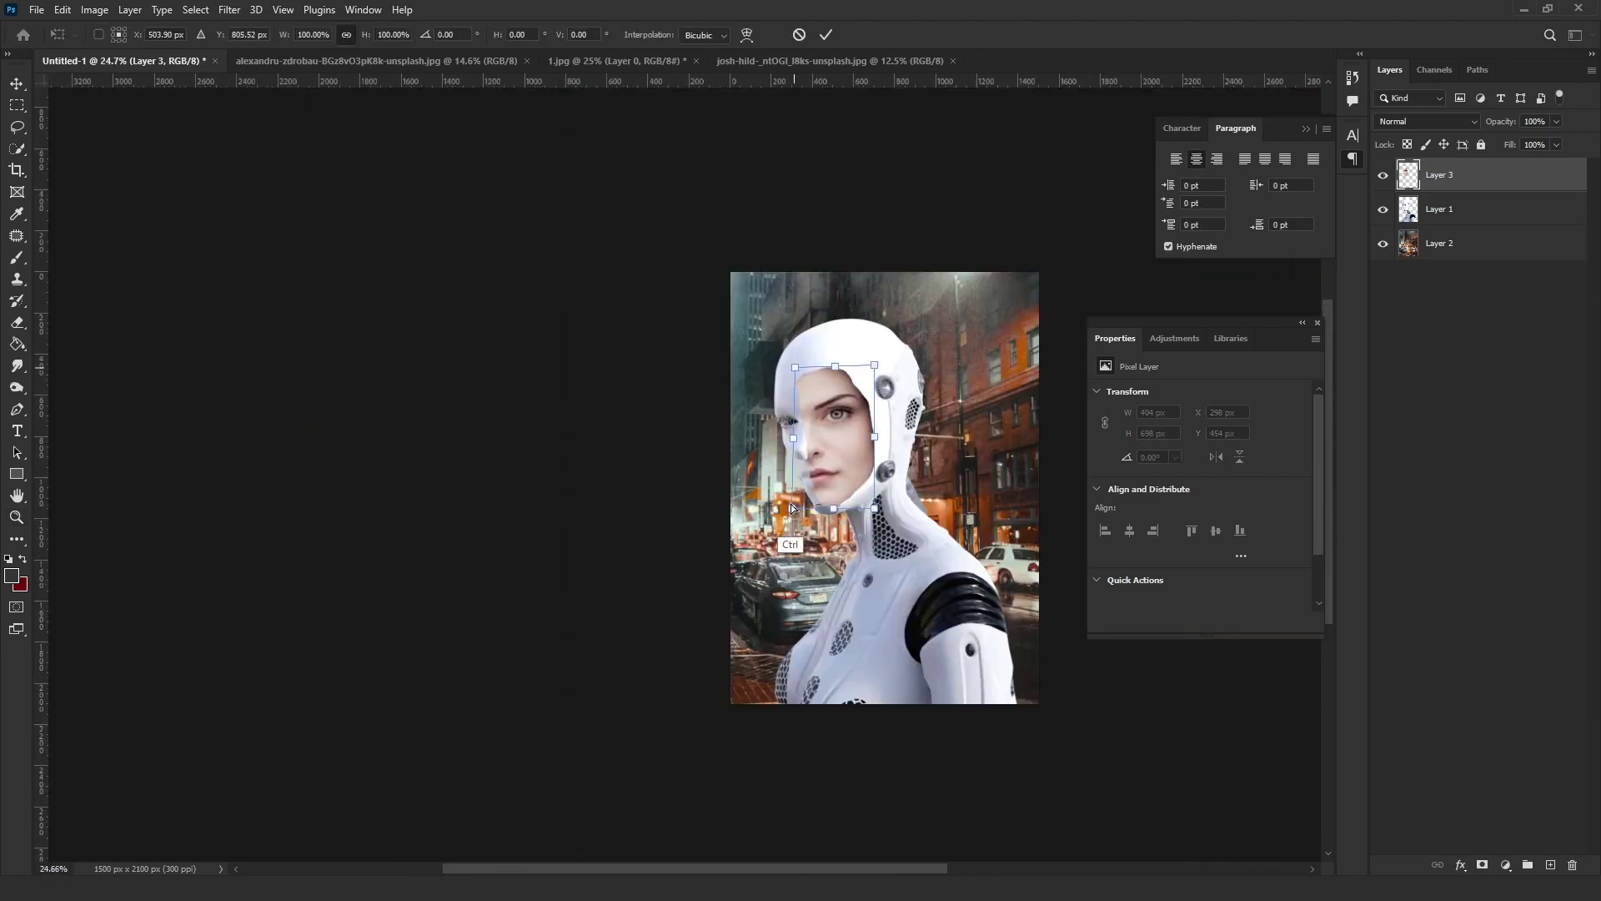
{"action": "key", "text": "ctrl+t"}
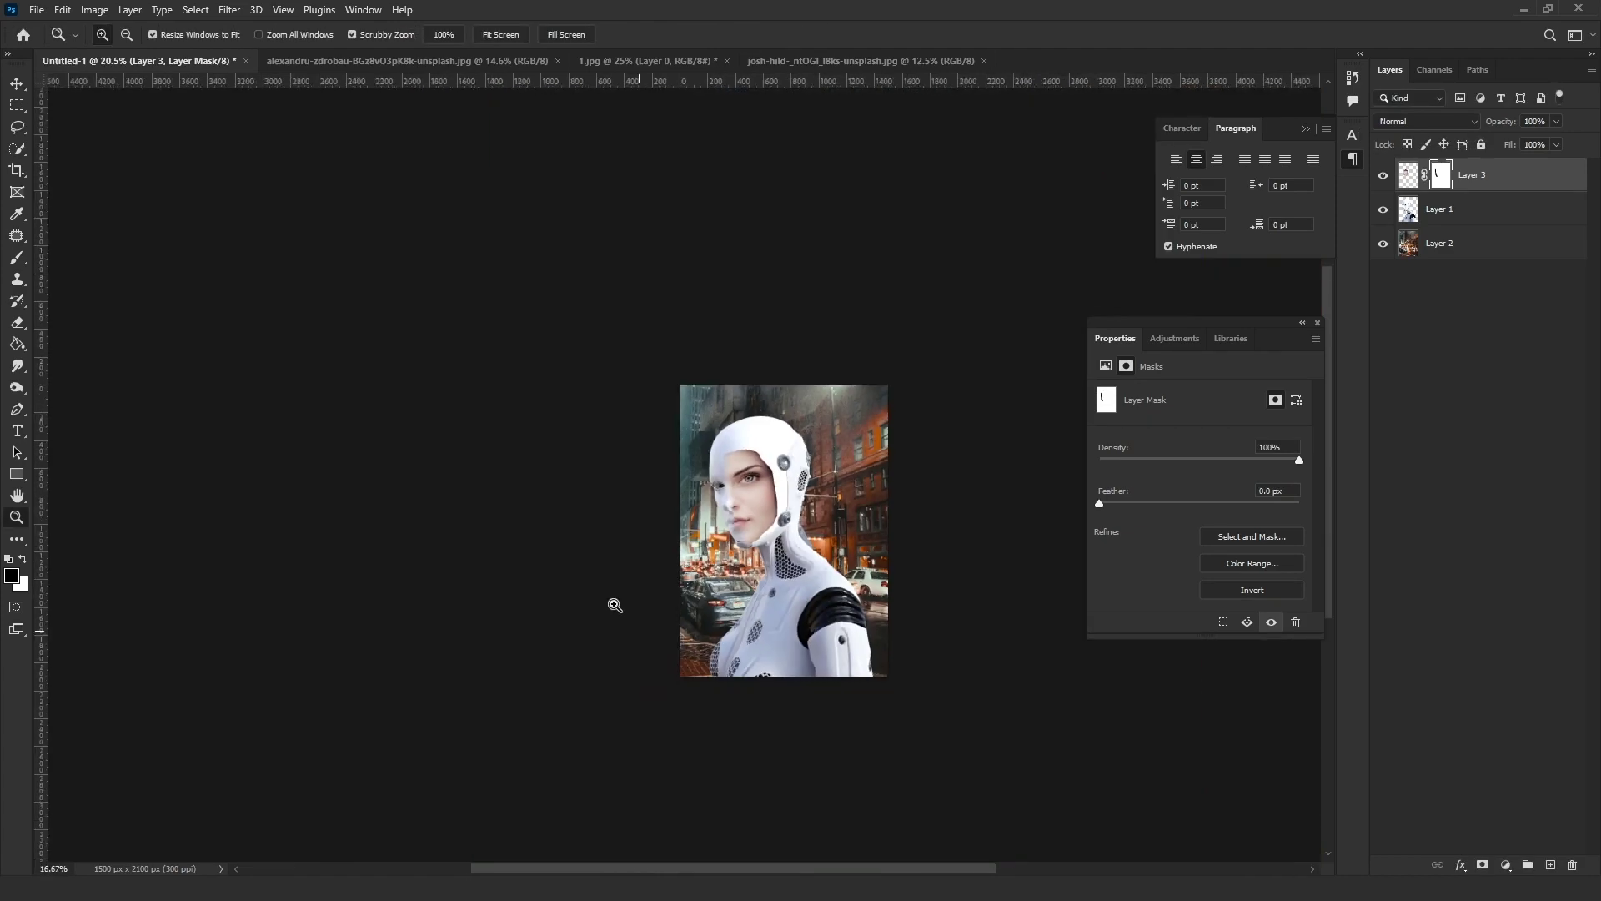
{"action": "left_click", "coordinate": [746, 34]}
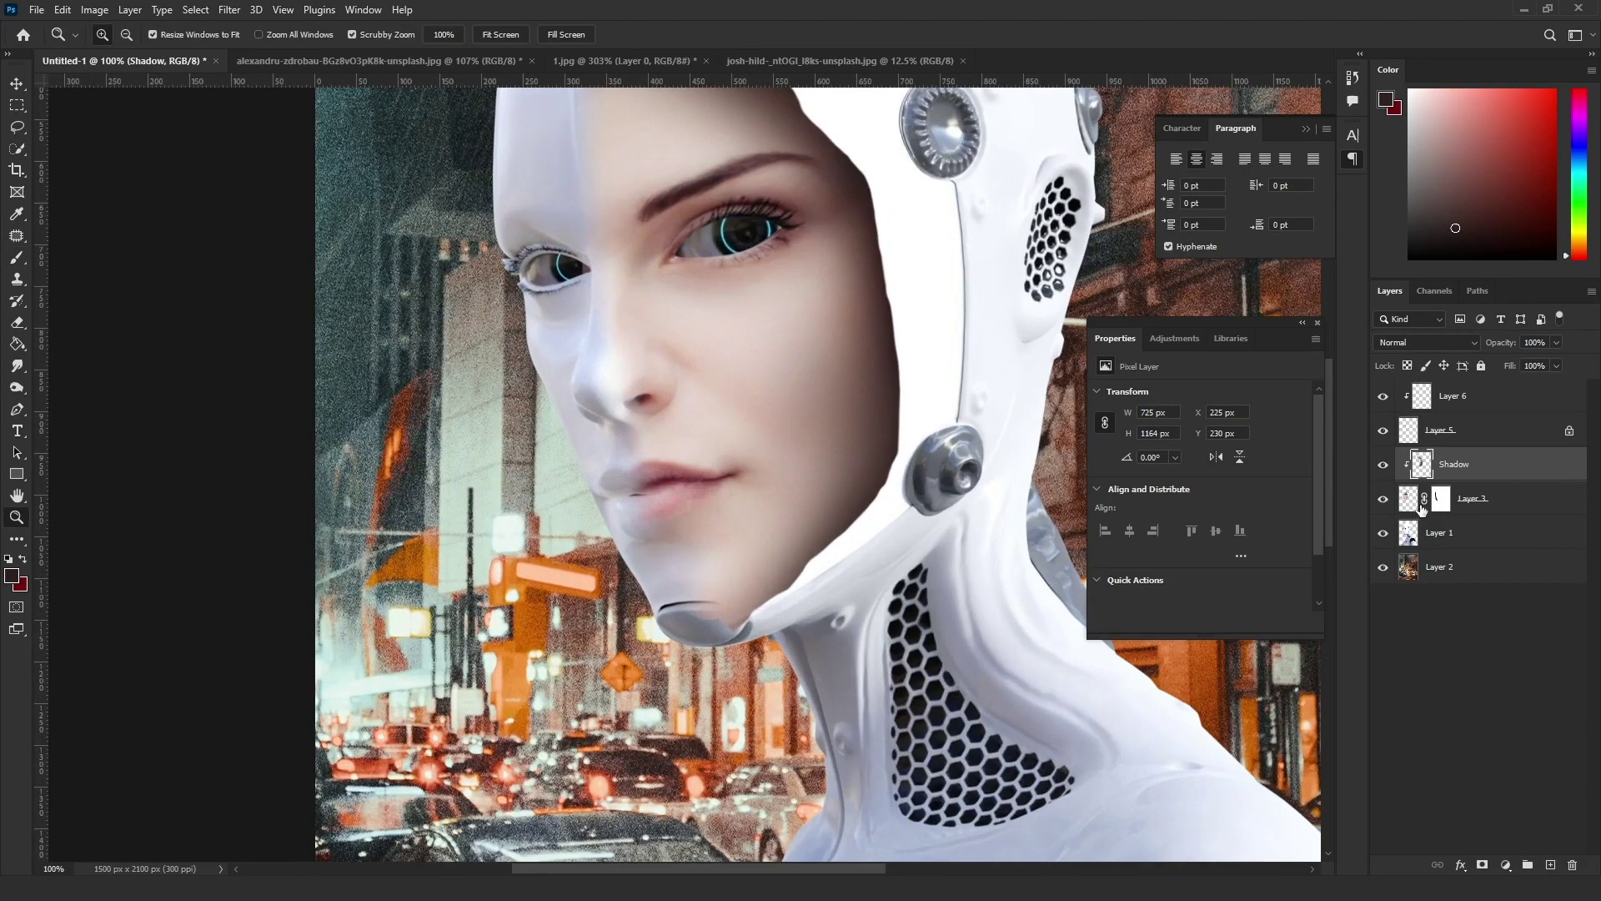
Adjust the soft brush's size and flow for painting on Layer 3's mask
{"action": "right_click", "coordinate": [968, 250]}
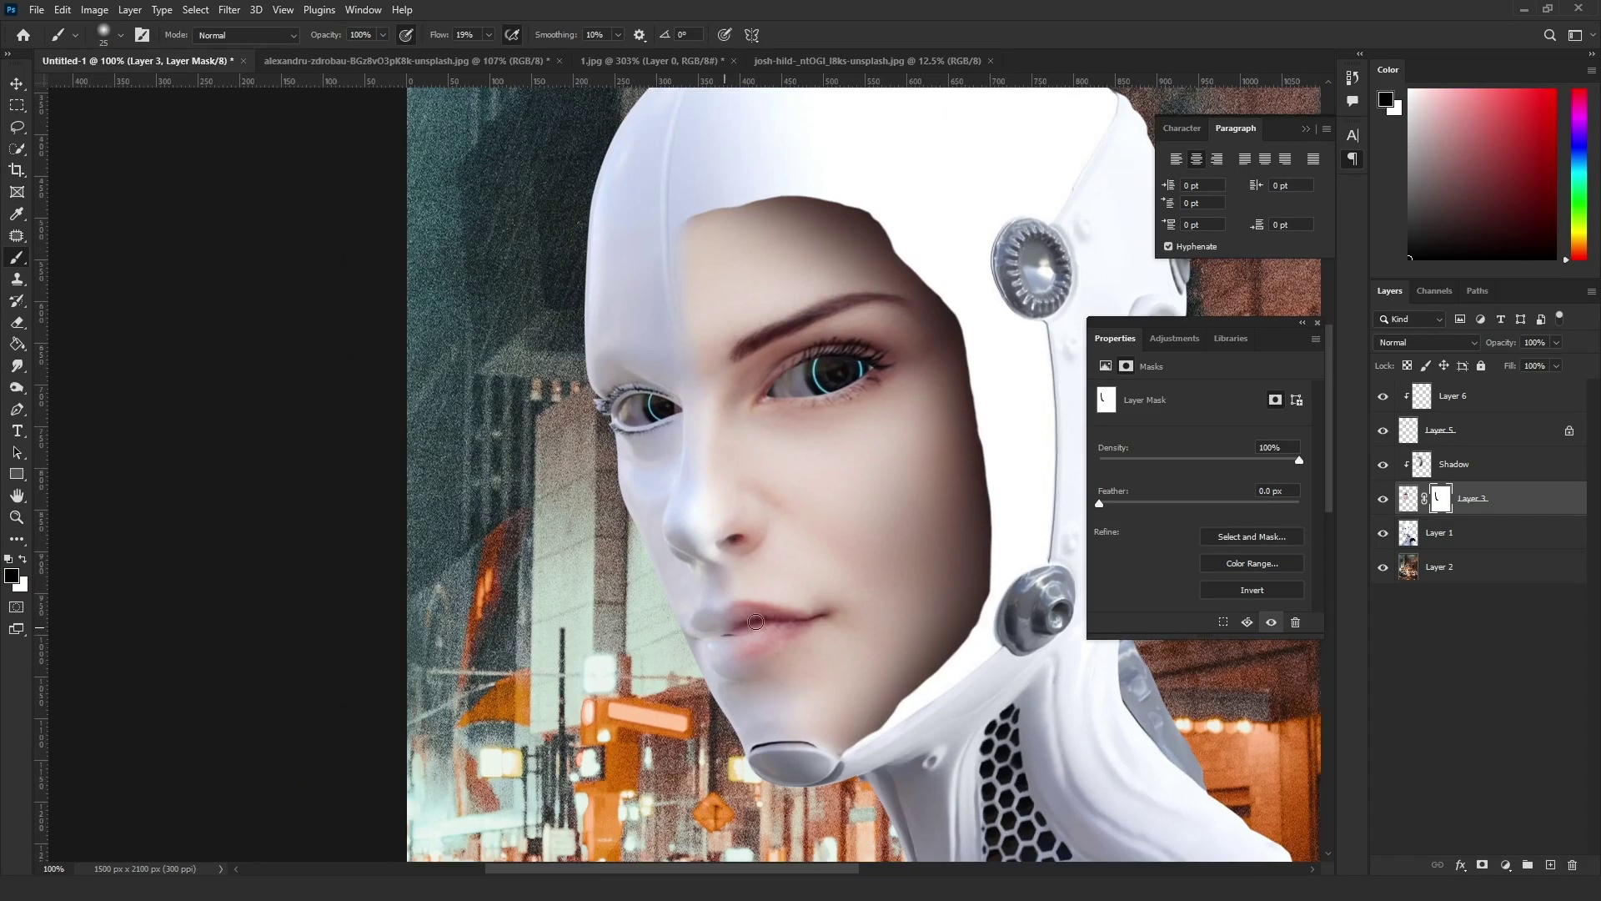
{"action": "scroll", "coordinate": [762, 645], "scroll_direction": "down", "scroll_amount": 5}
{"action": "scroll", "coordinate": [590, 265], "scroll_direction": "up", "scroll_amount": 8}
{"action": "right_click", "coordinate": [784, 237]}
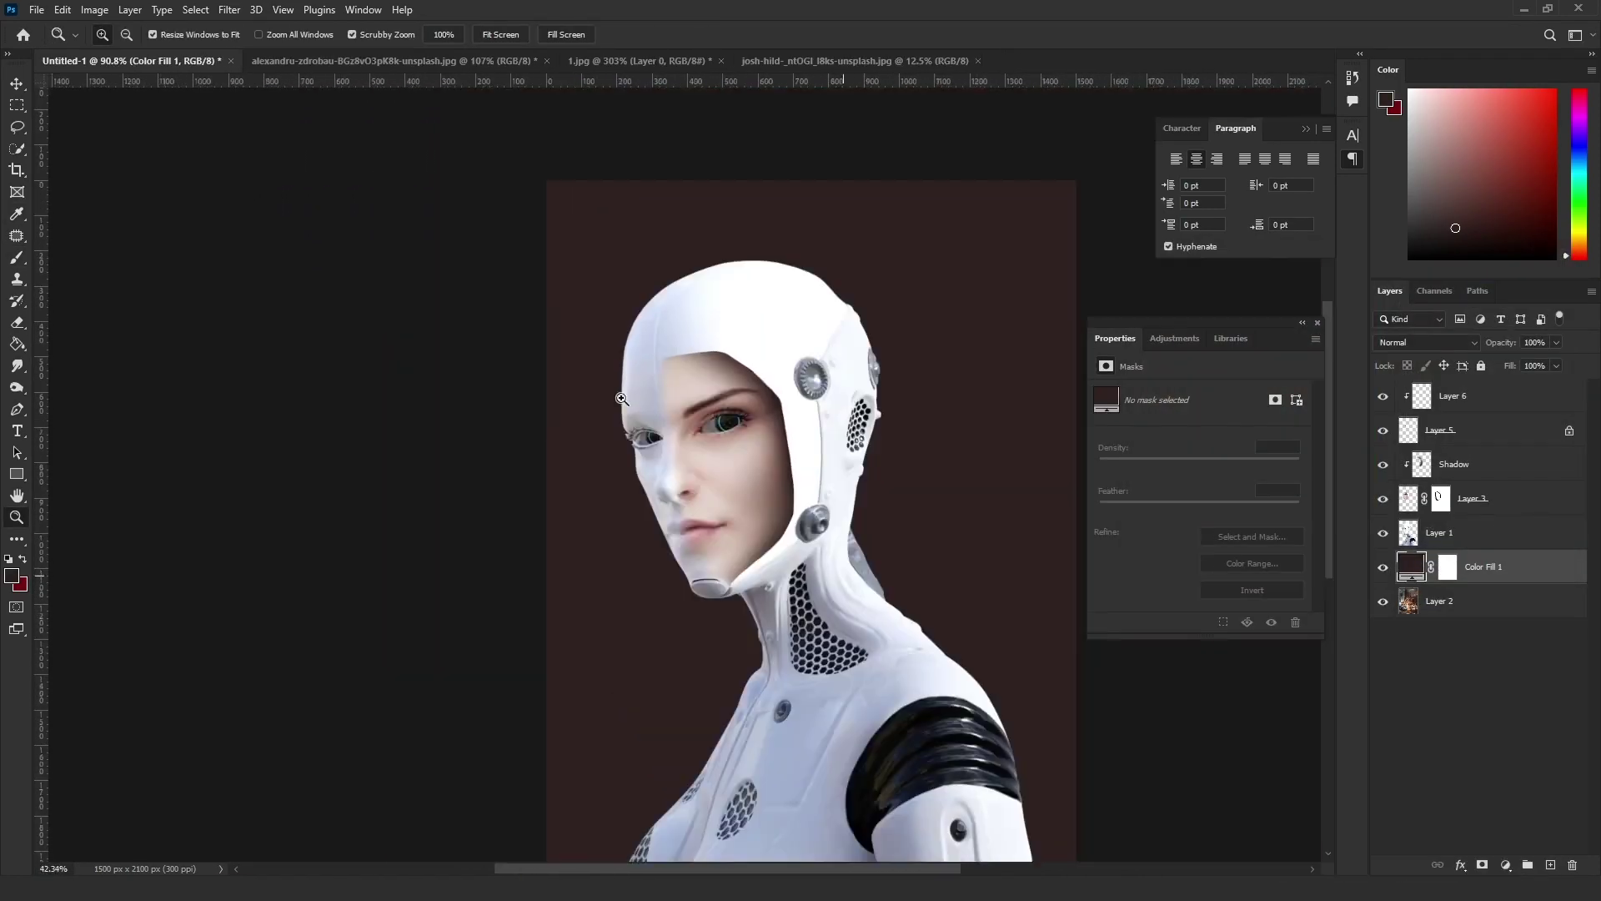
Add a dark brown solid fill and a lowered Exposure adjustment with its mask inverted
{"action": "left_click", "coordinate": [1567, 506]}
{"action": "double_click", "coordinate": [1567, 506]}
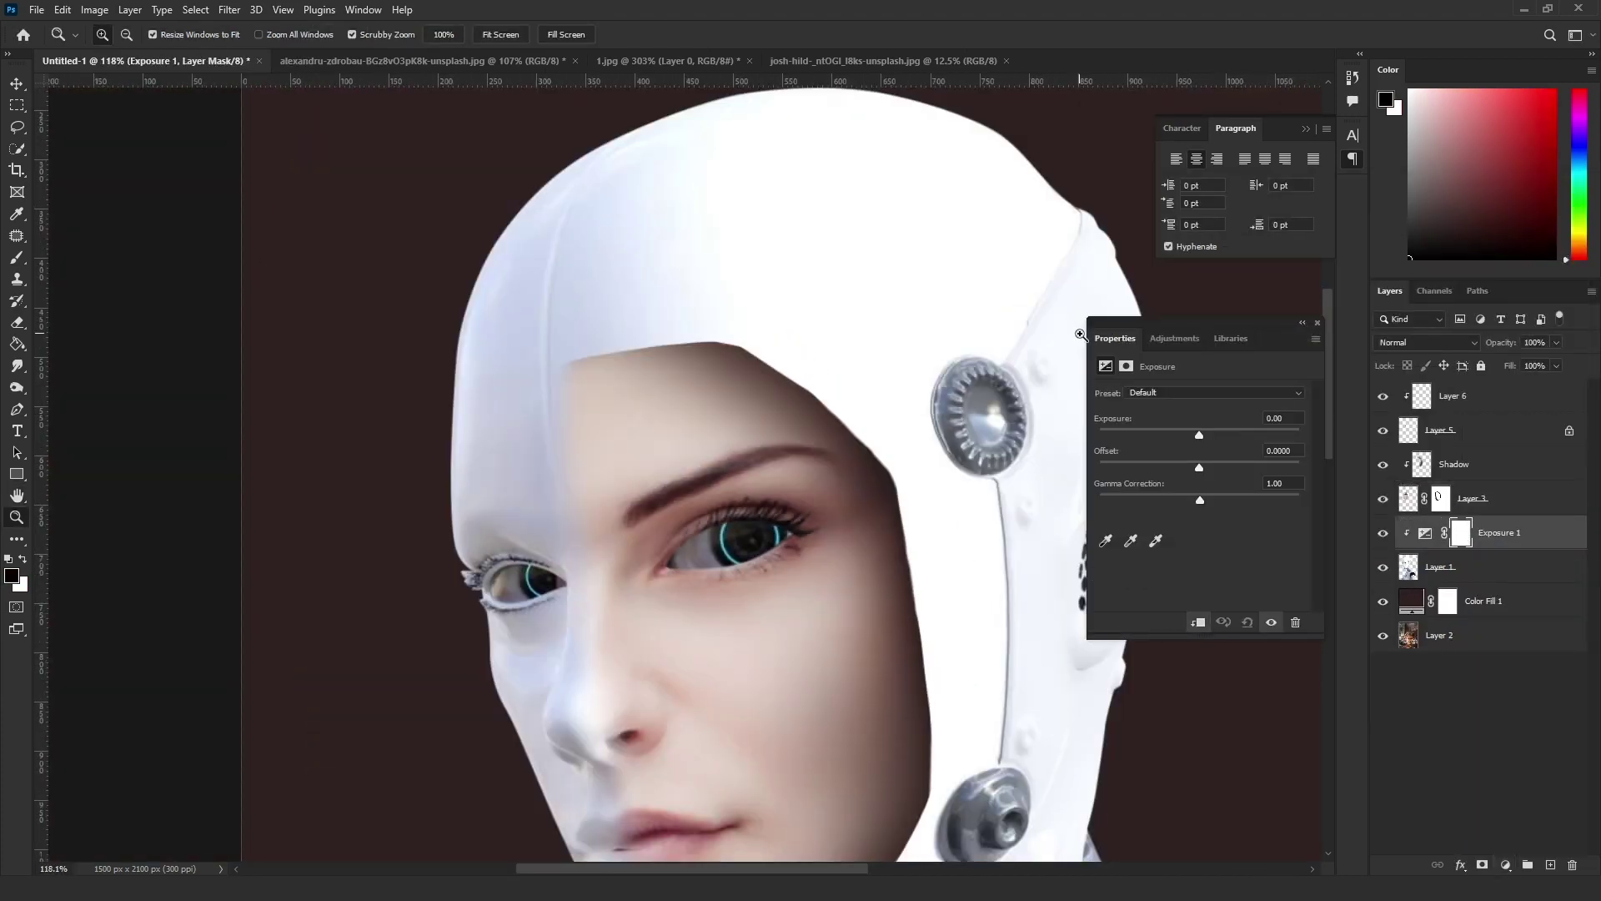
{"action": "key", "text": "b"}
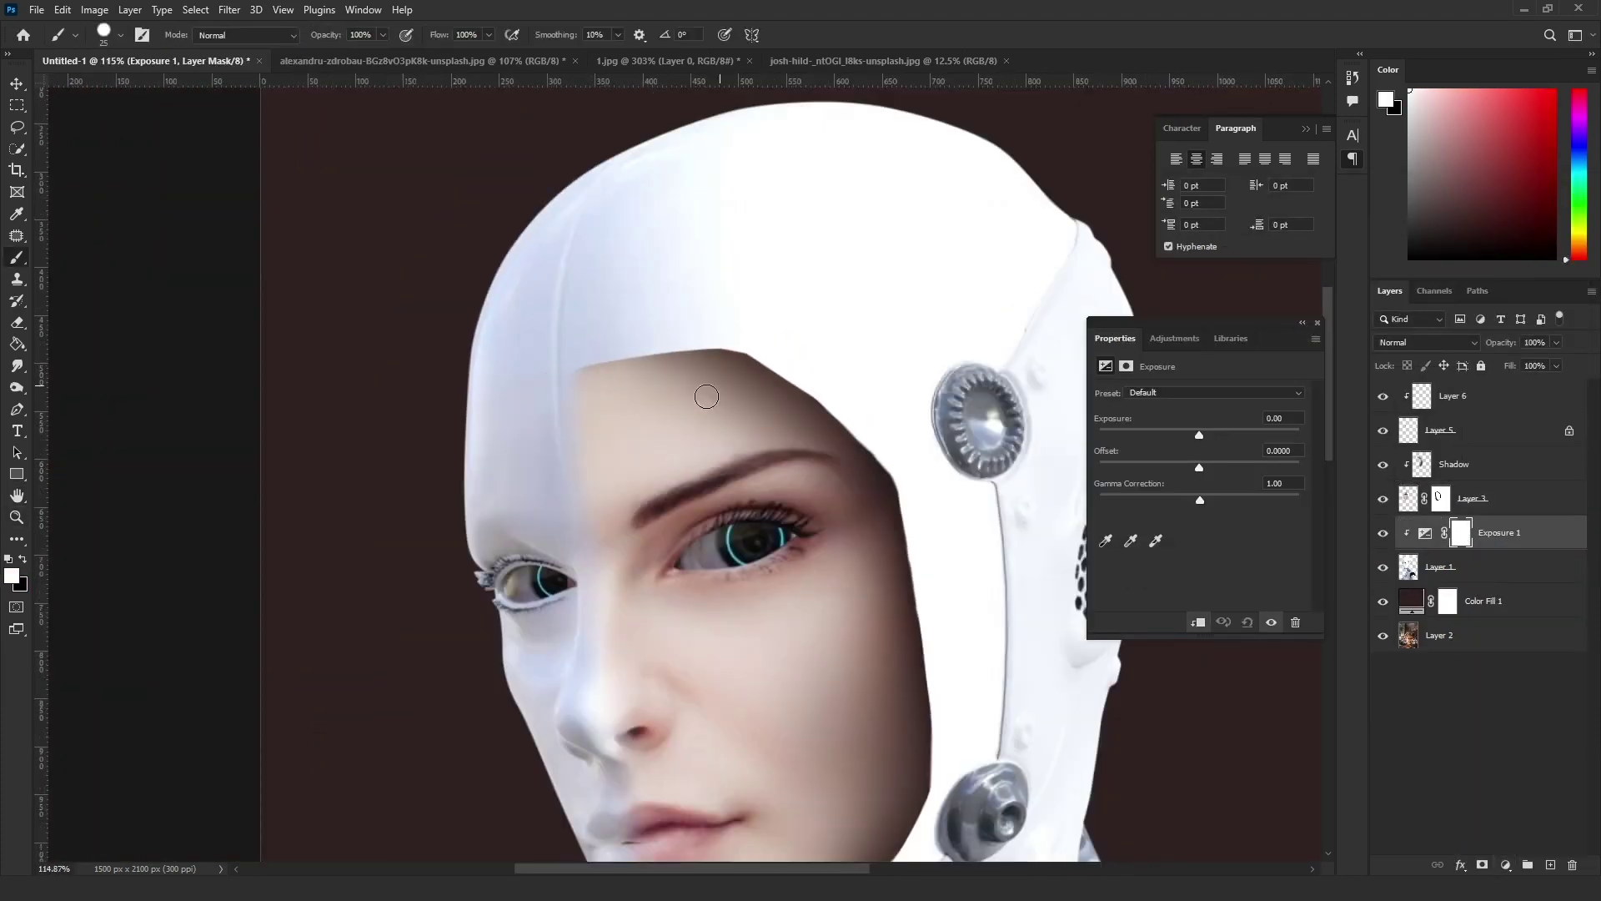
{"action": "left_click_drag", "start_coordinate": [1199, 435], "coordinate": [1153, 437]}
{"action": "key", "text": "ctrl+i"}
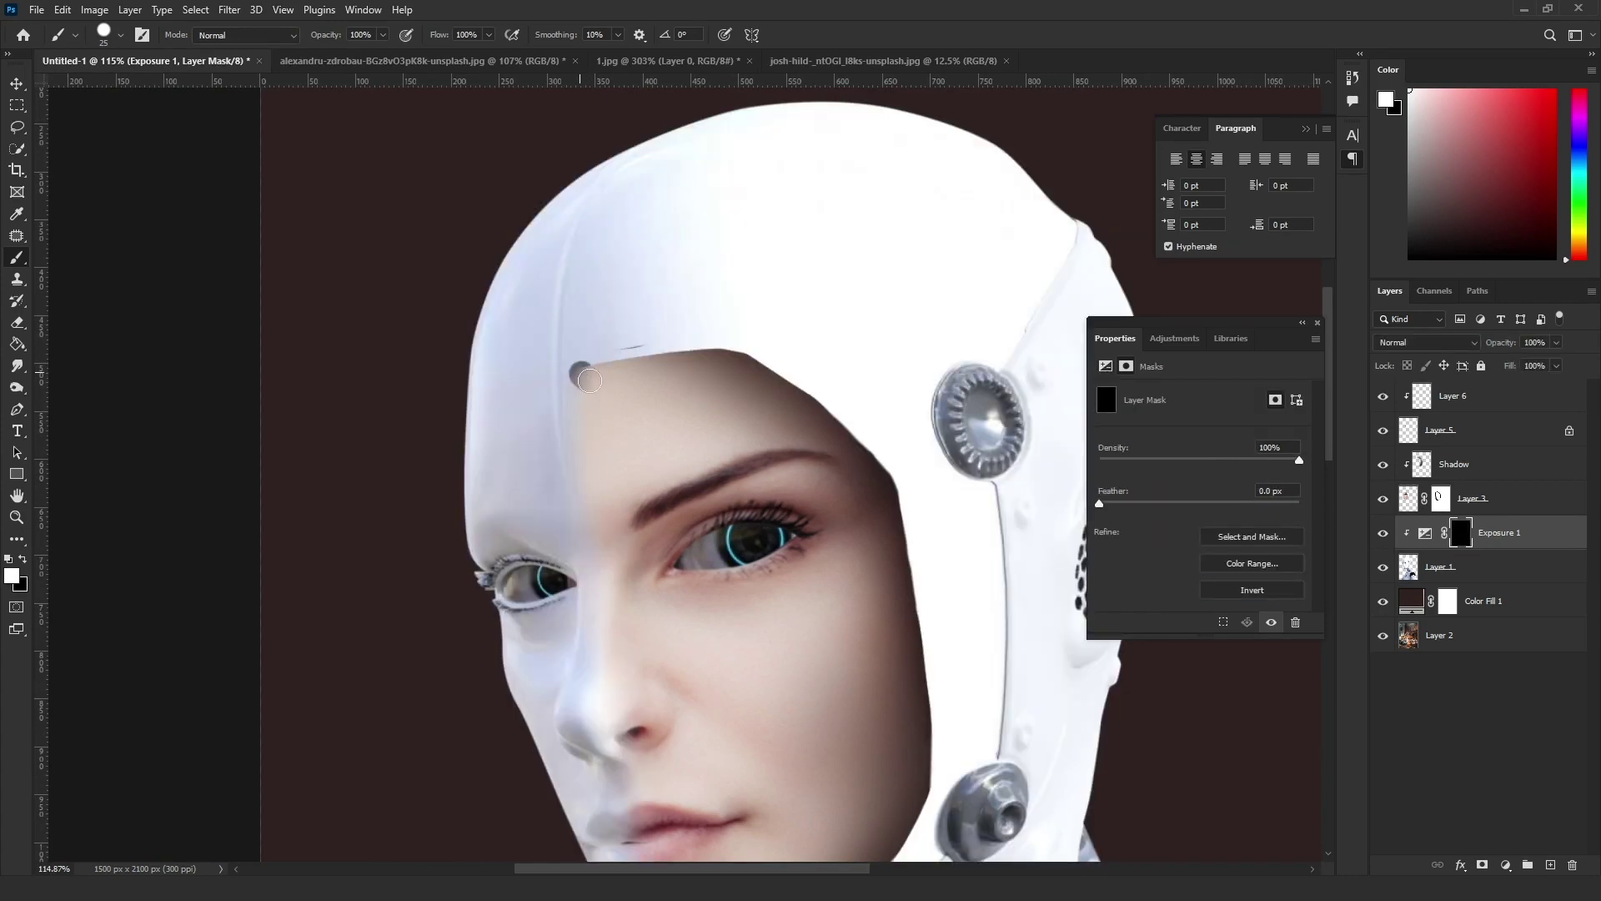
Pick a smaller fully soft brush and swap colours to paint the Exposure mask around the face
{"action": "right_click", "coordinate": [722, 371]}
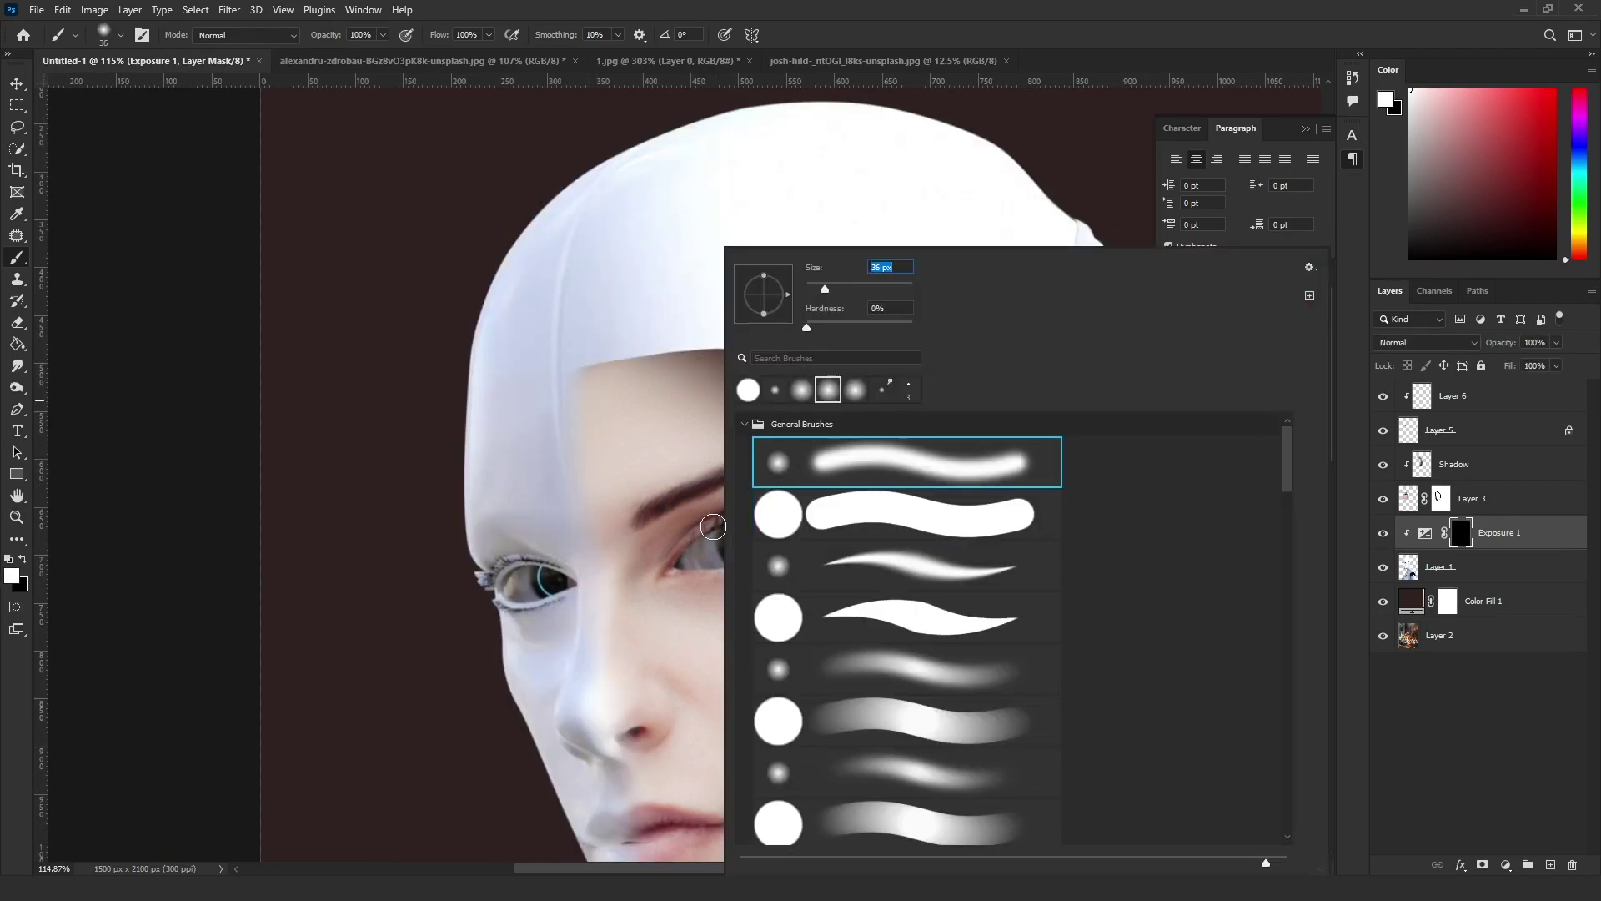
{"action": "key", "text": "Return"}
{"action": "mouse_move", "coordinate": [682, 356]}
{"action": "left_mouse_down"}
{"action": "mouse_move", "coordinate": [596, 350]}
{"action": "mouse_move", "coordinate": [664, 245]}
{"action": "left_mouse_up"}
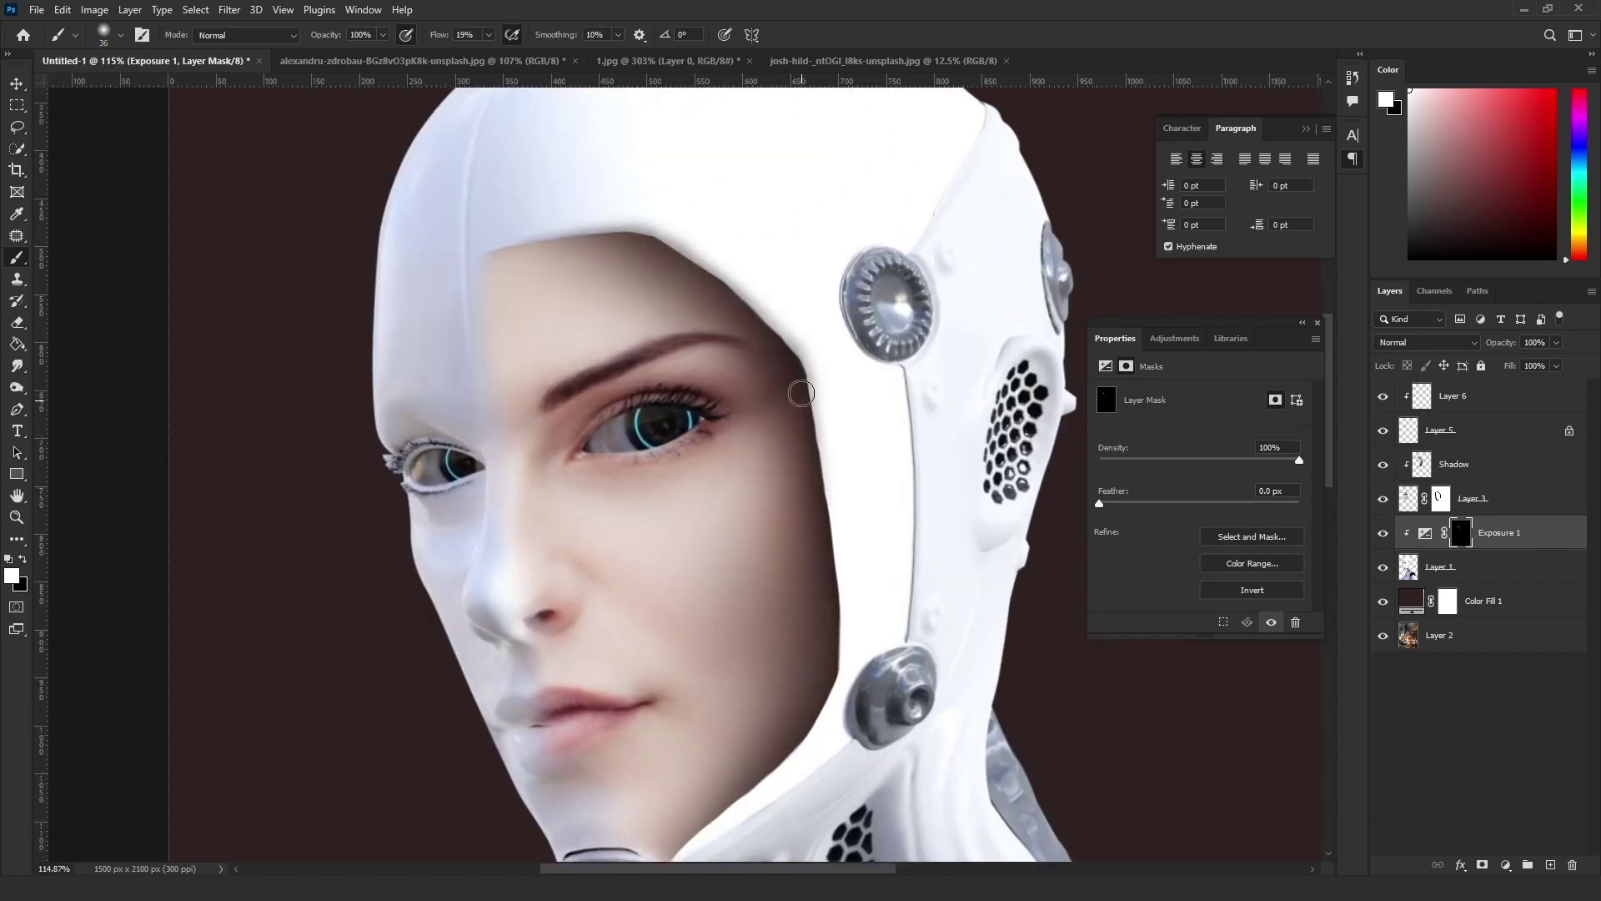
{"action": "left_click_drag", "start_coordinate": [837, 636], "coordinate": [848, 468]}
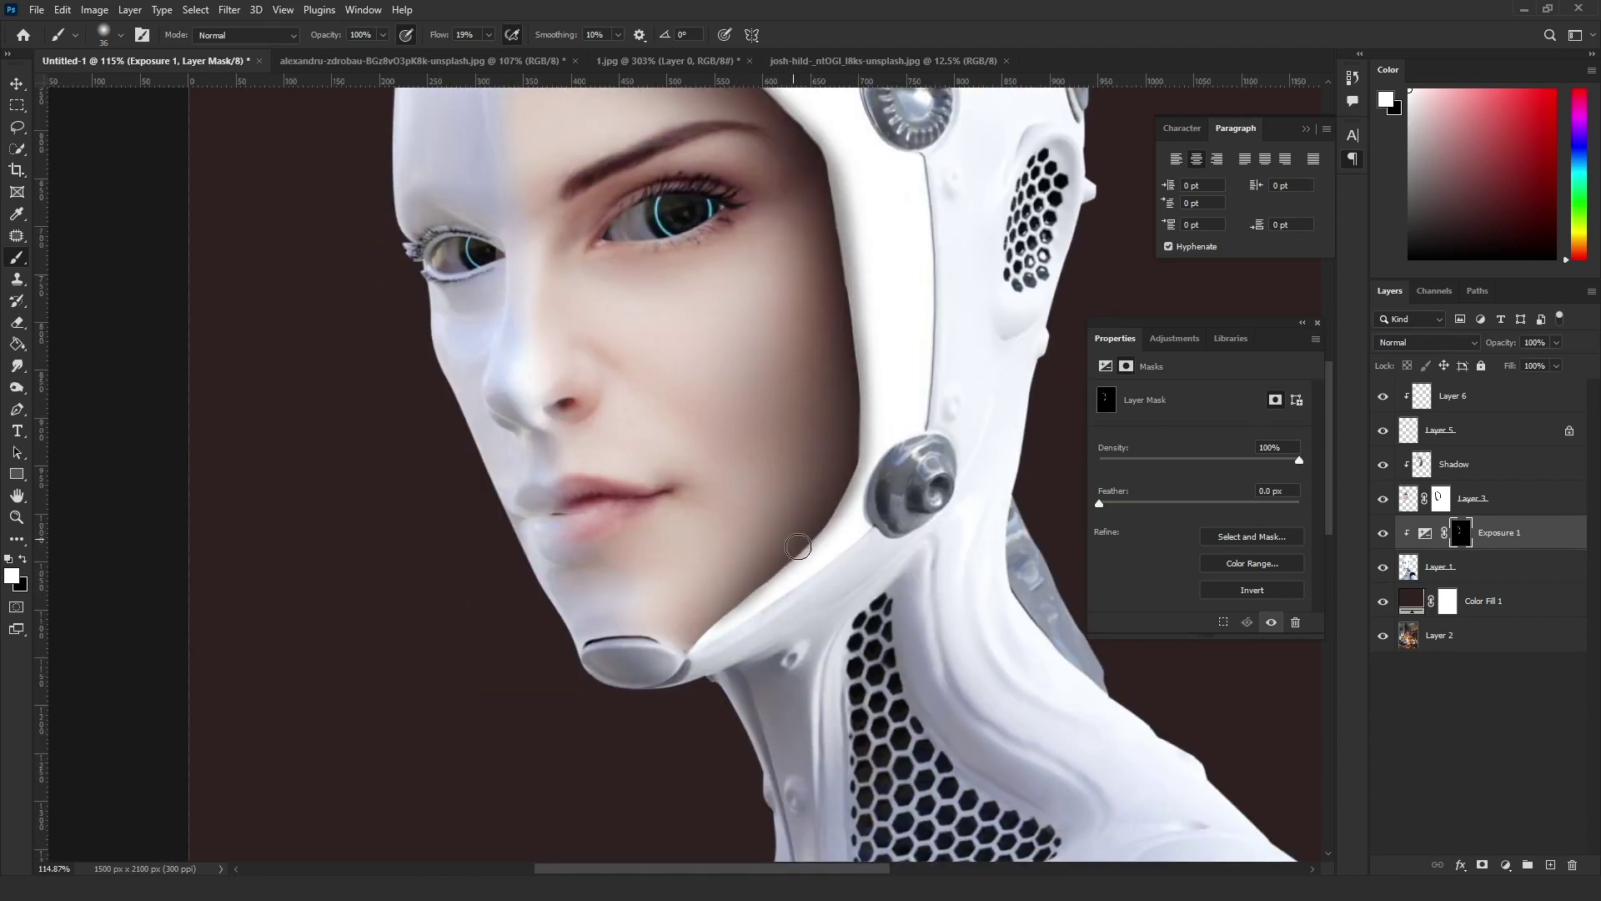
{"action": "scroll", "coordinate": [844, 286], "scroll_direction": "up", "scroll_amount": 3}
{"action": "key", "text": "x"}
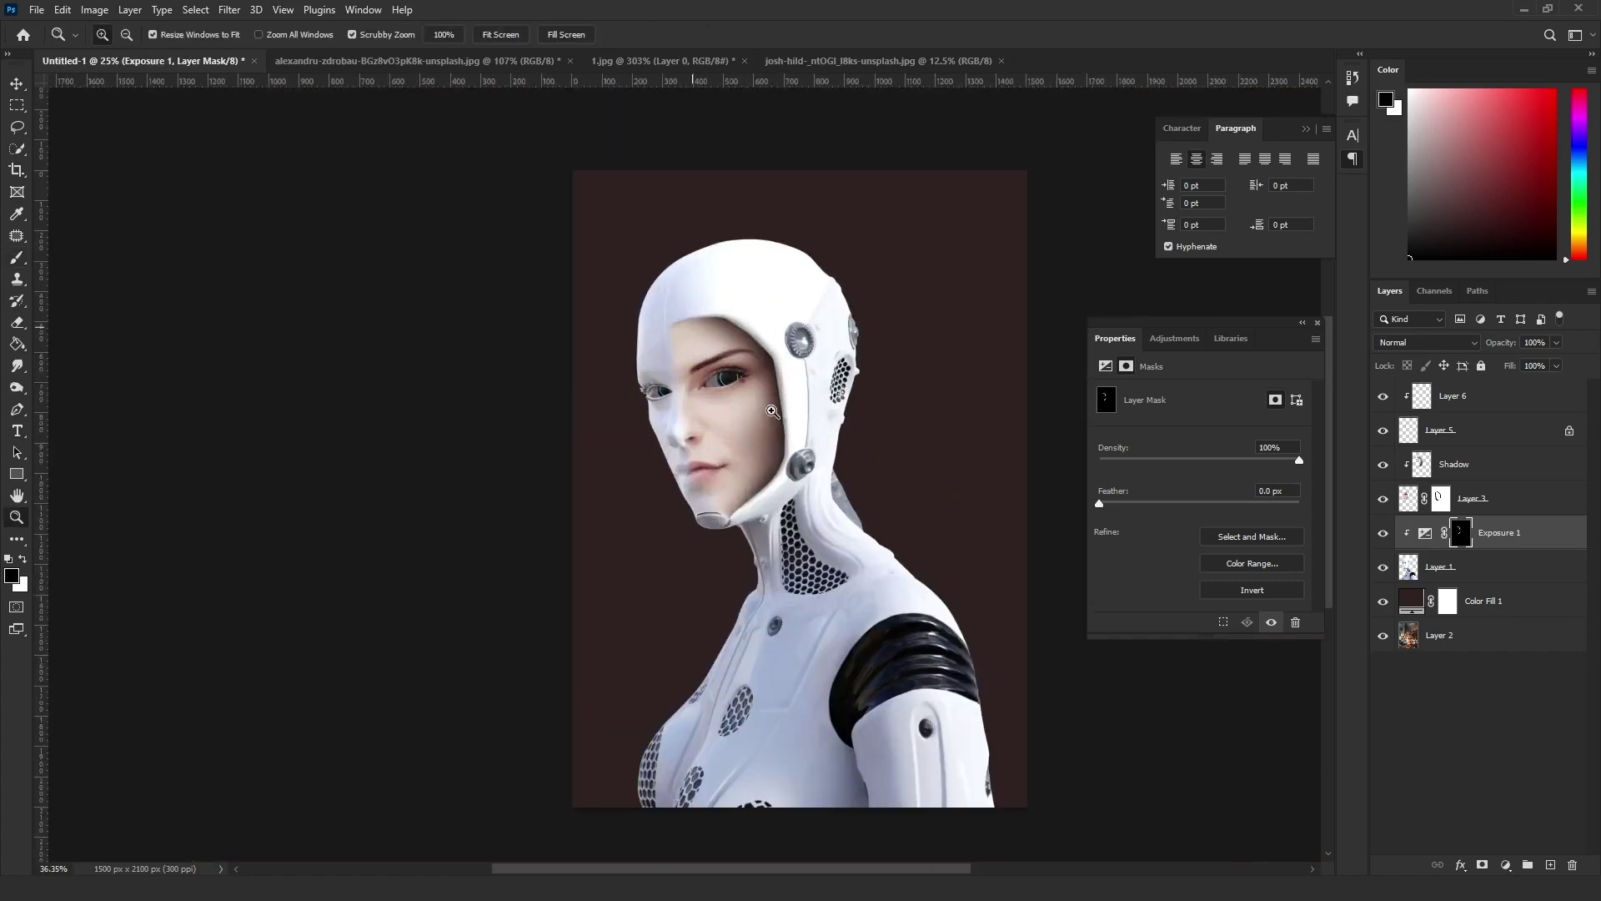
{"action": "left_click", "coordinate": [1505, 865]}
Add a Hue/Saturation boost with an inverted mask, painted back onto the cheeks
{"action": "left_click", "coordinate": [1520, 697]}
{"action": "left_click_drag", "start_coordinate": [1199, 485], "coordinate": [1262, 492]}
{"action": "key", "text": "ctrl+i"}
{"action": "key", "text": "b"}
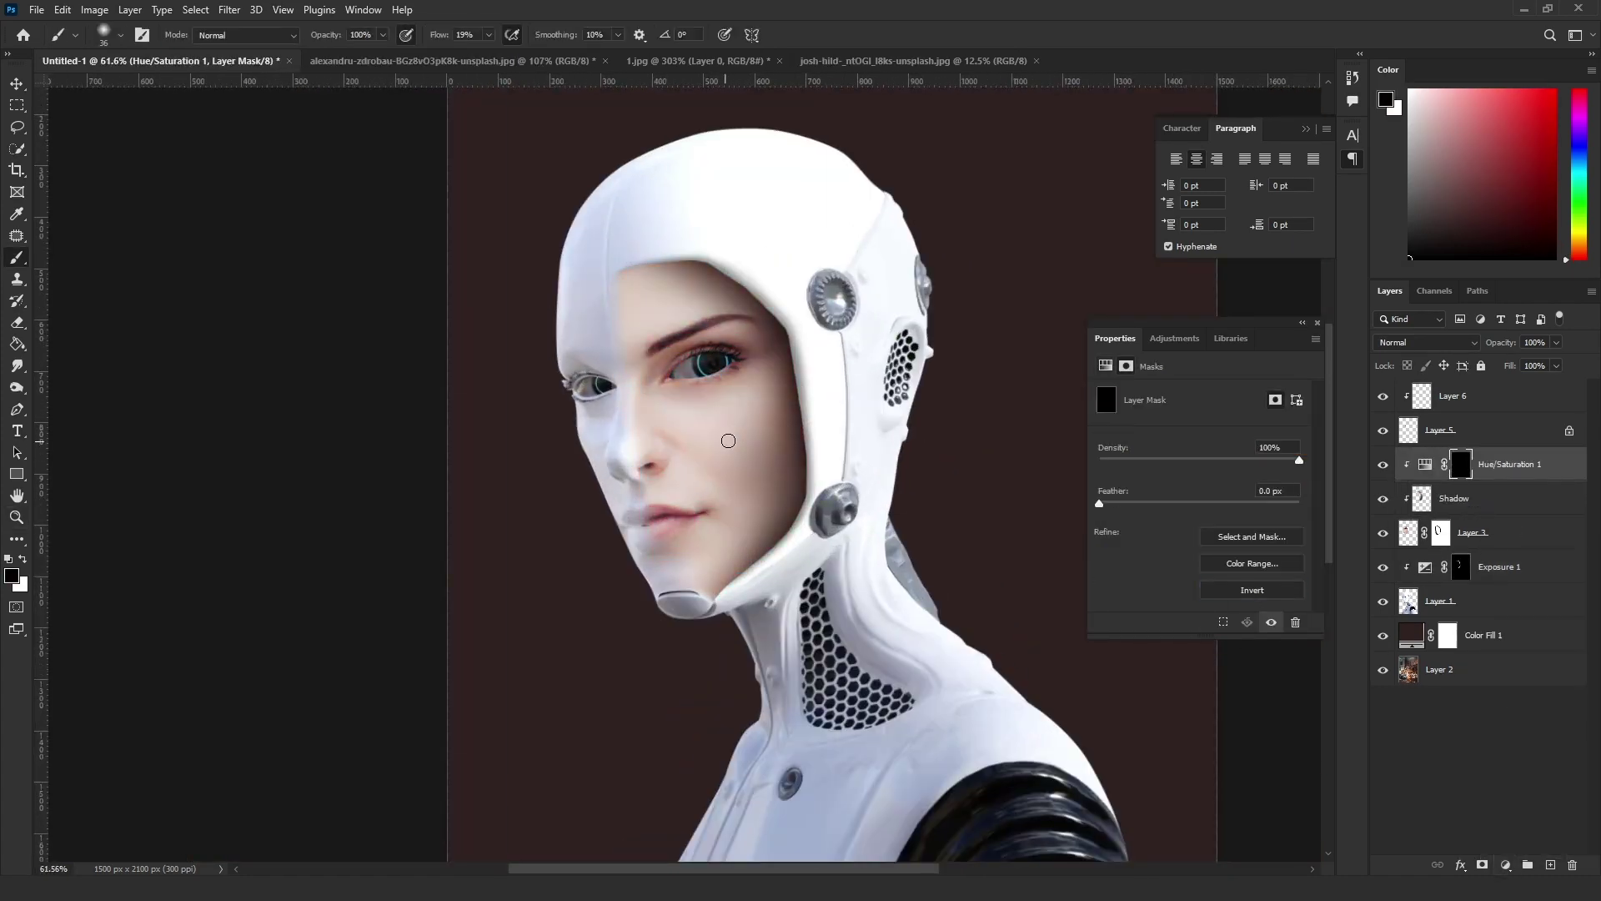
{"action": "key", "text": "z"}
{"action": "left_click_drag", "start_coordinate": [707, 421], "coordinate": [546, 629]}
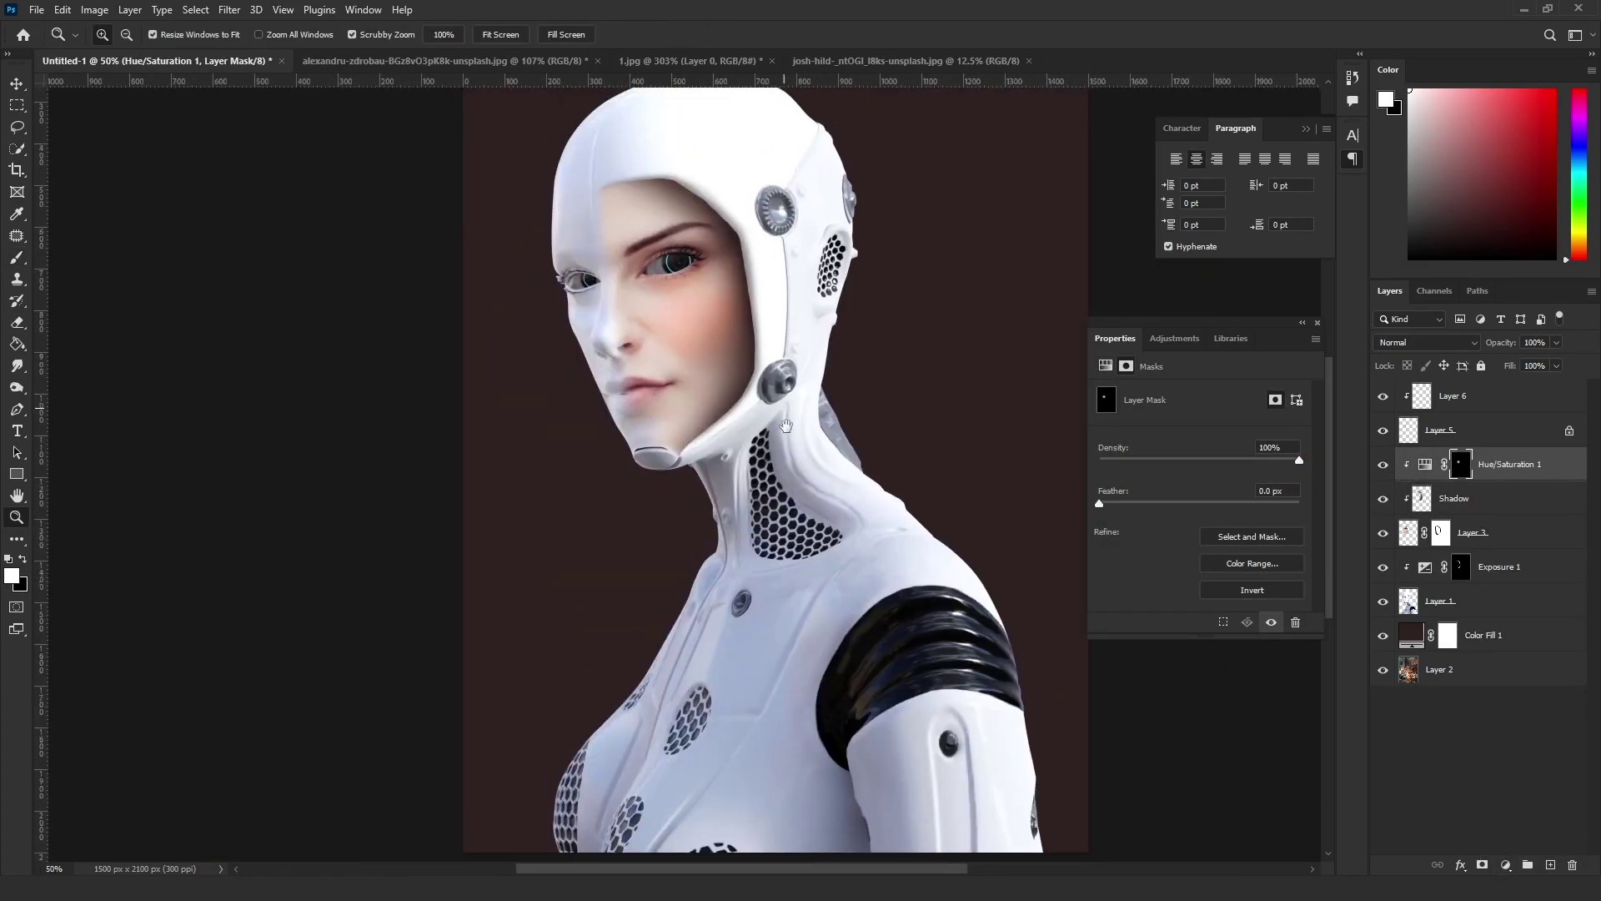
Darken the robot body with an inverted-mask Exposure layer, restoring brightness along neck and shoulder
{"action": "left_click", "coordinate": [1440, 600]}
{"action": "left_click", "coordinate": [1505, 865]}
{"action": "left_click", "coordinate": [1520, 657]}
{"action": "left_click_drag", "start_coordinate": [1199, 435], "coordinate": [1152, 435]}
{"action": "key", "text": "ctrl+i"}
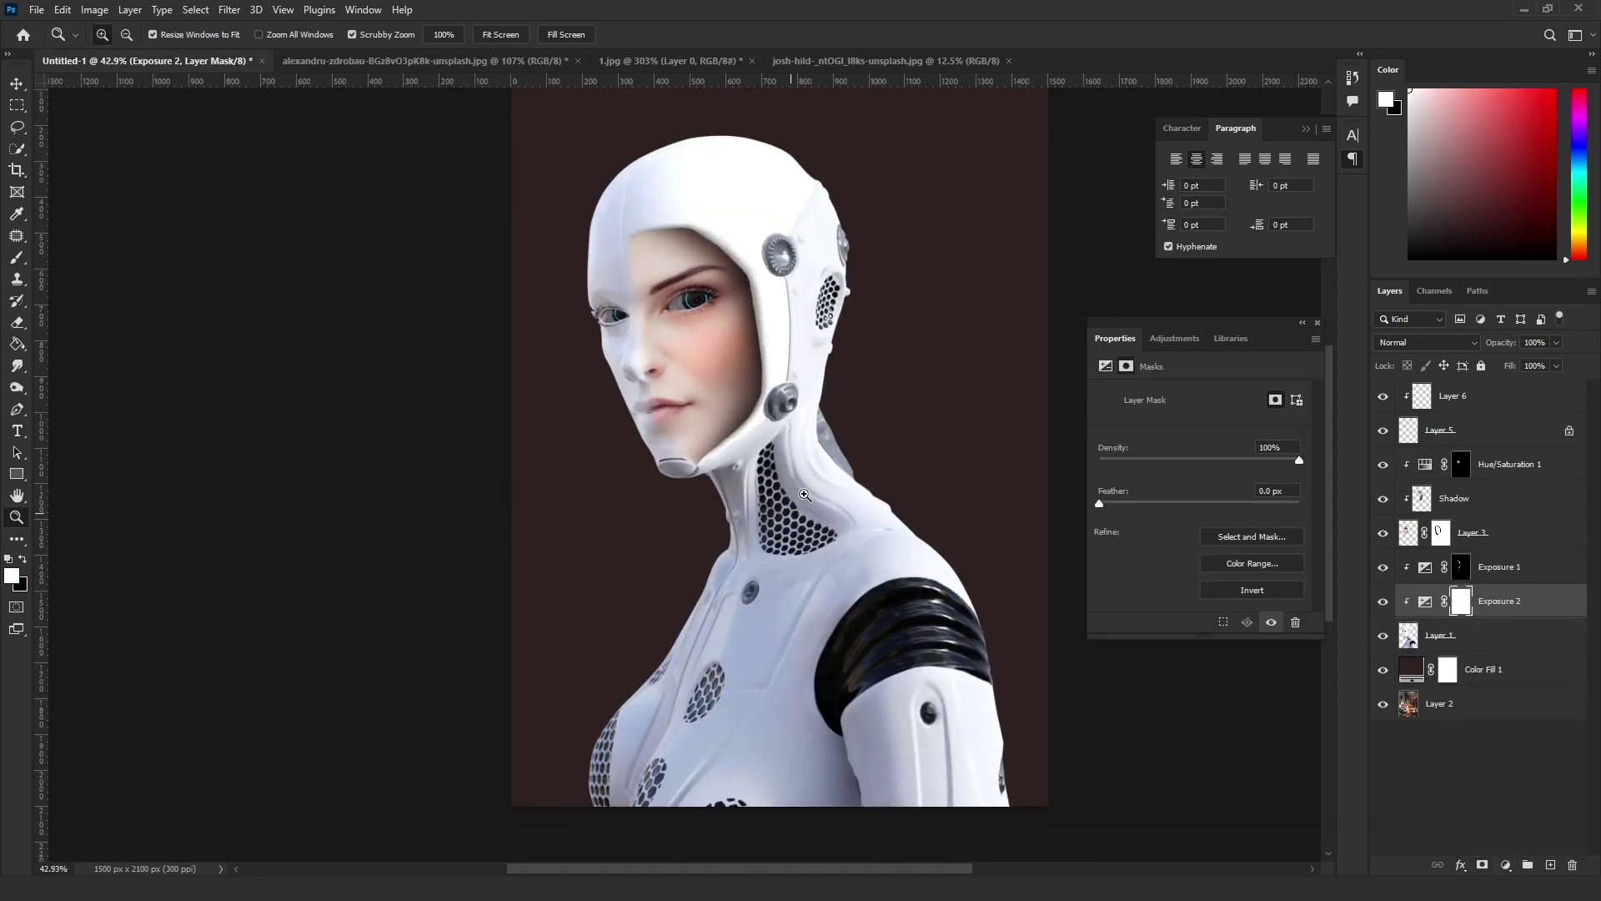
{"action": "key", "text": "b"}
{"action": "key", "text": "x"}
{"action": "left_click_drag", "start_coordinate": [841, 536], "coordinate": [501, 525]}
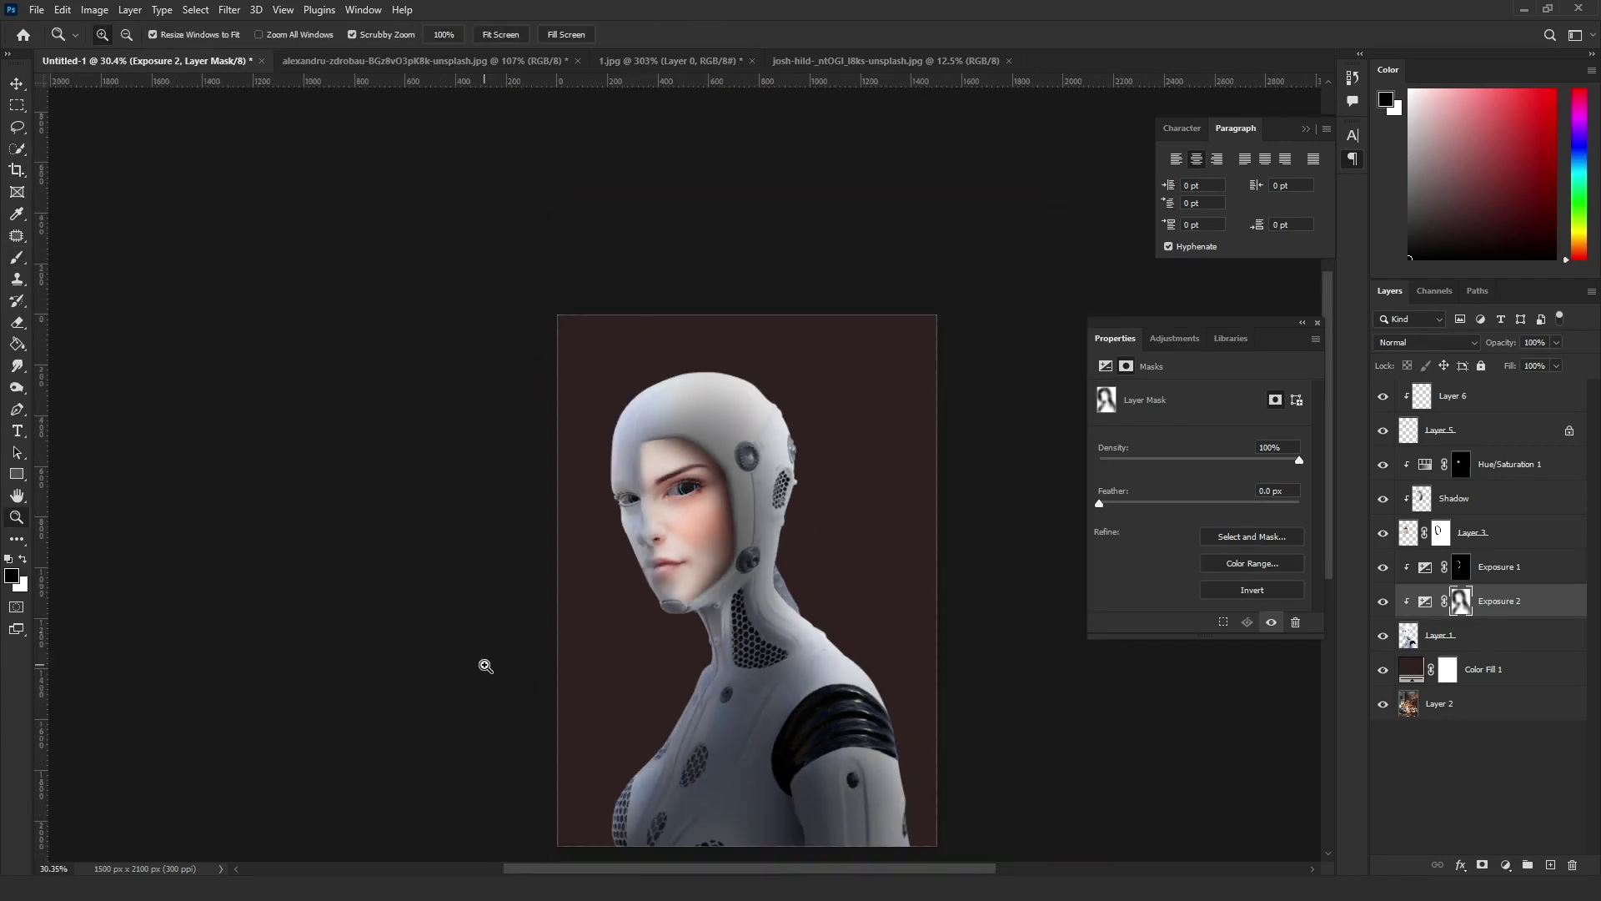
Add another Exposure adjustment above the Shadow layer and resize the brush for the neck
{"action": "left_click", "coordinate": [1505, 865]}
{"action": "left_click", "coordinate": [1506, 669]}
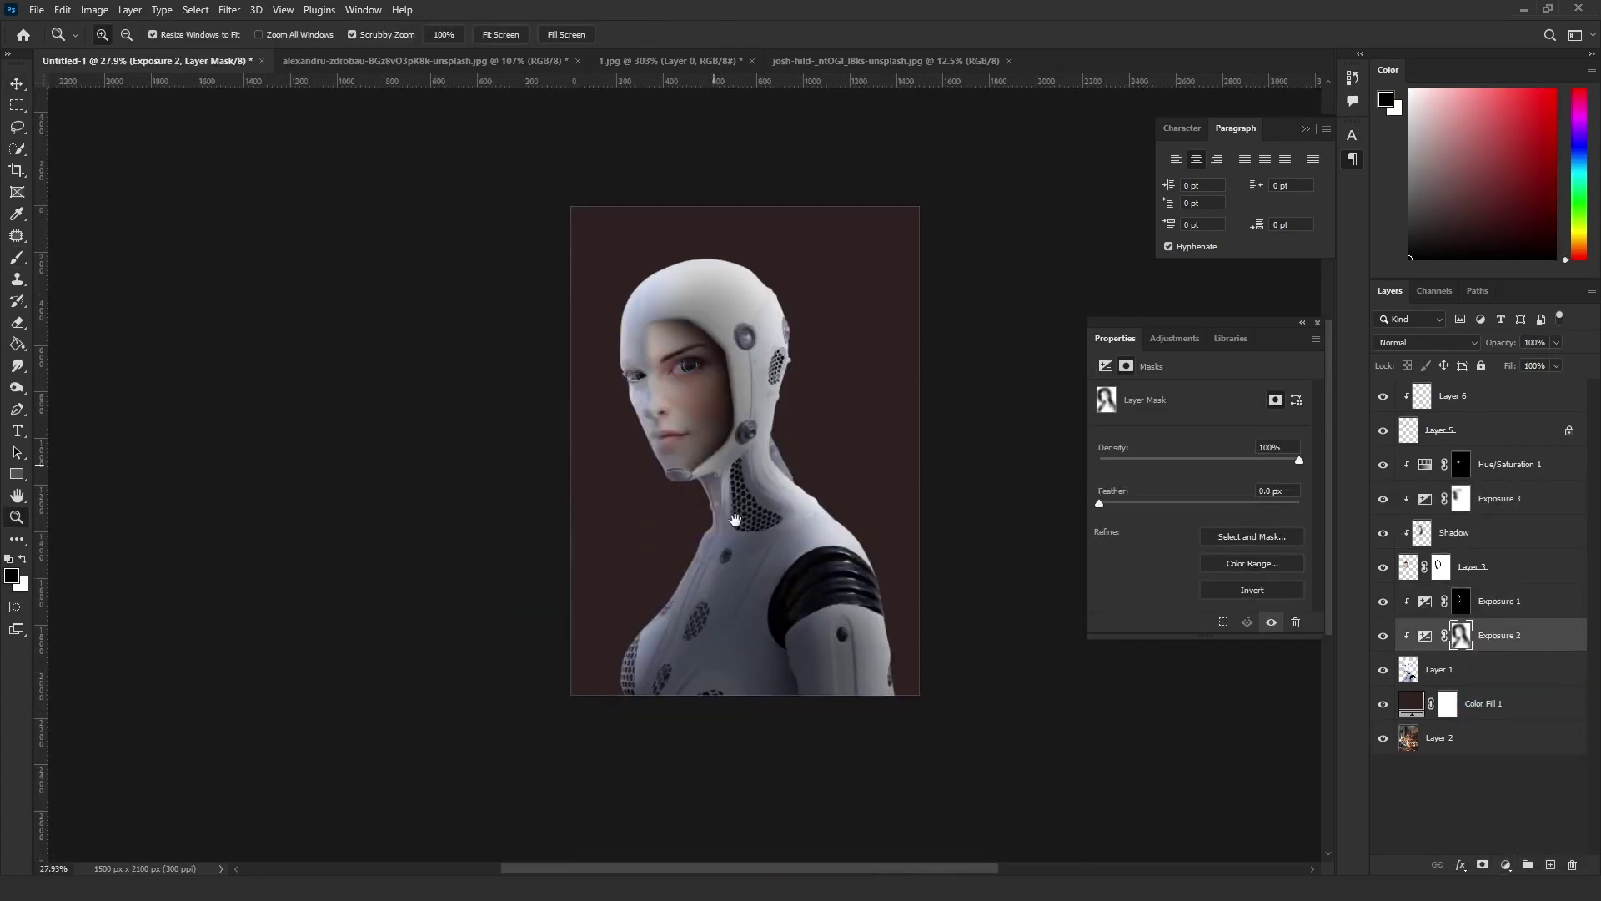
{"action": "right_click", "coordinate": [890, 356]}
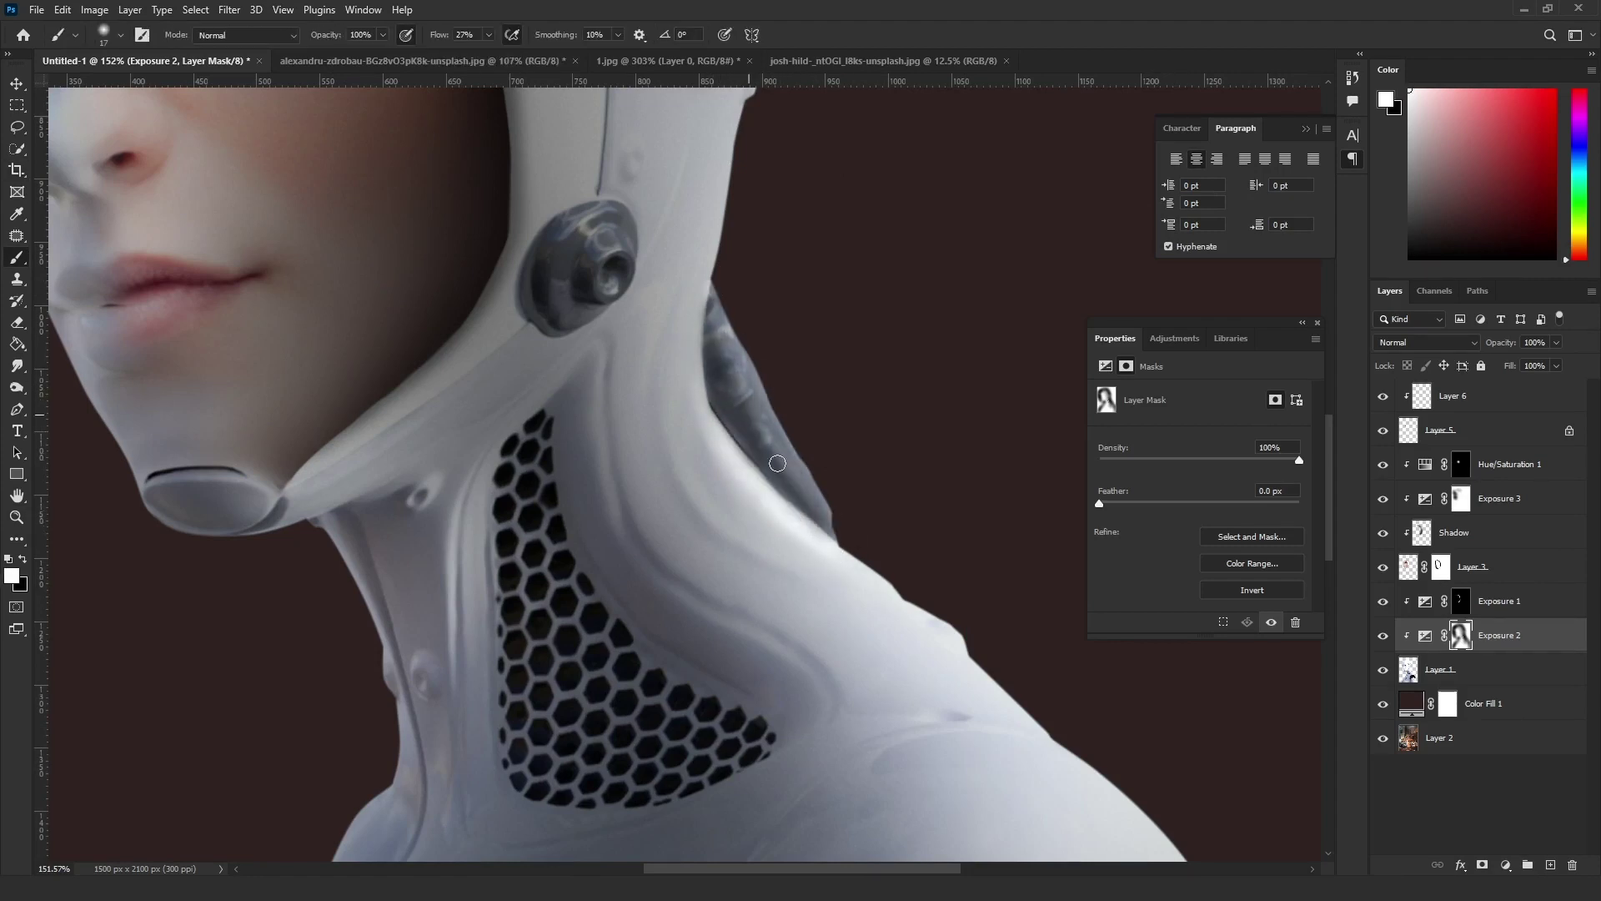
{"action": "key", "text": "x"}
{"action": "key", "text": "ctrl+0"}
{"action": "scroll", "coordinate": [489, 607], "scroll_direction": "up", "scroll_amount": 5}
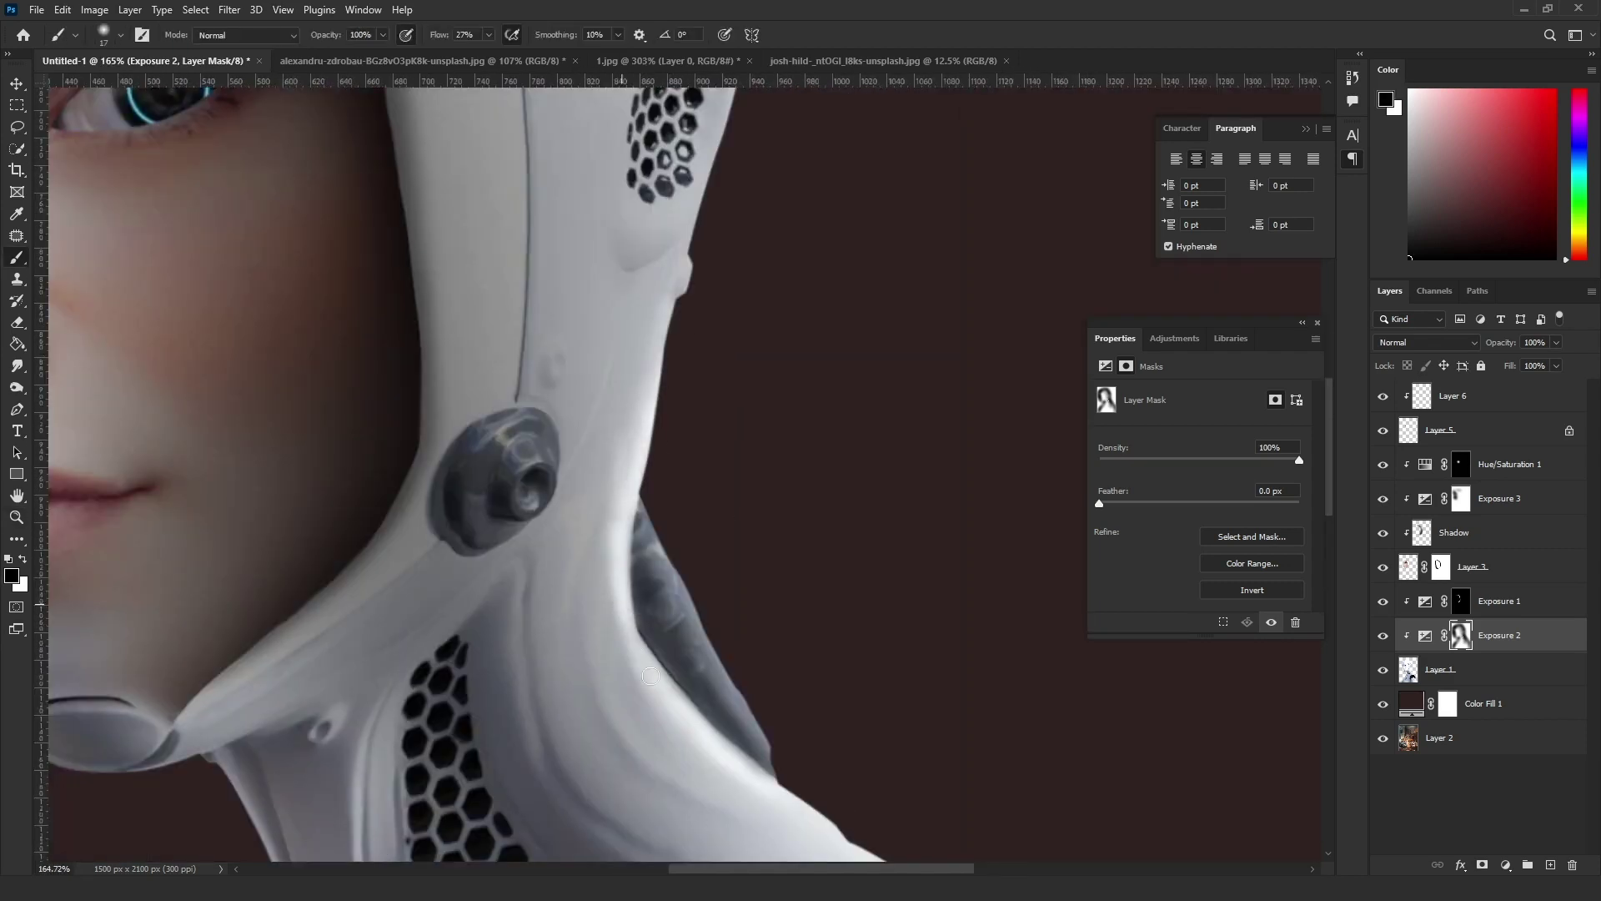
{"action": "scroll", "coordinate": [638, 483], "scroll_direction": "down", "scroll_amount": 3}
{"action": "scroll", "coordinate": [581, 512], "scroll_direction": "down", "scroll_amount": 3}
{"action": "scroll", "coordinate": [729, 588], "scroll_direction": "right", "scroll_amount": 2}
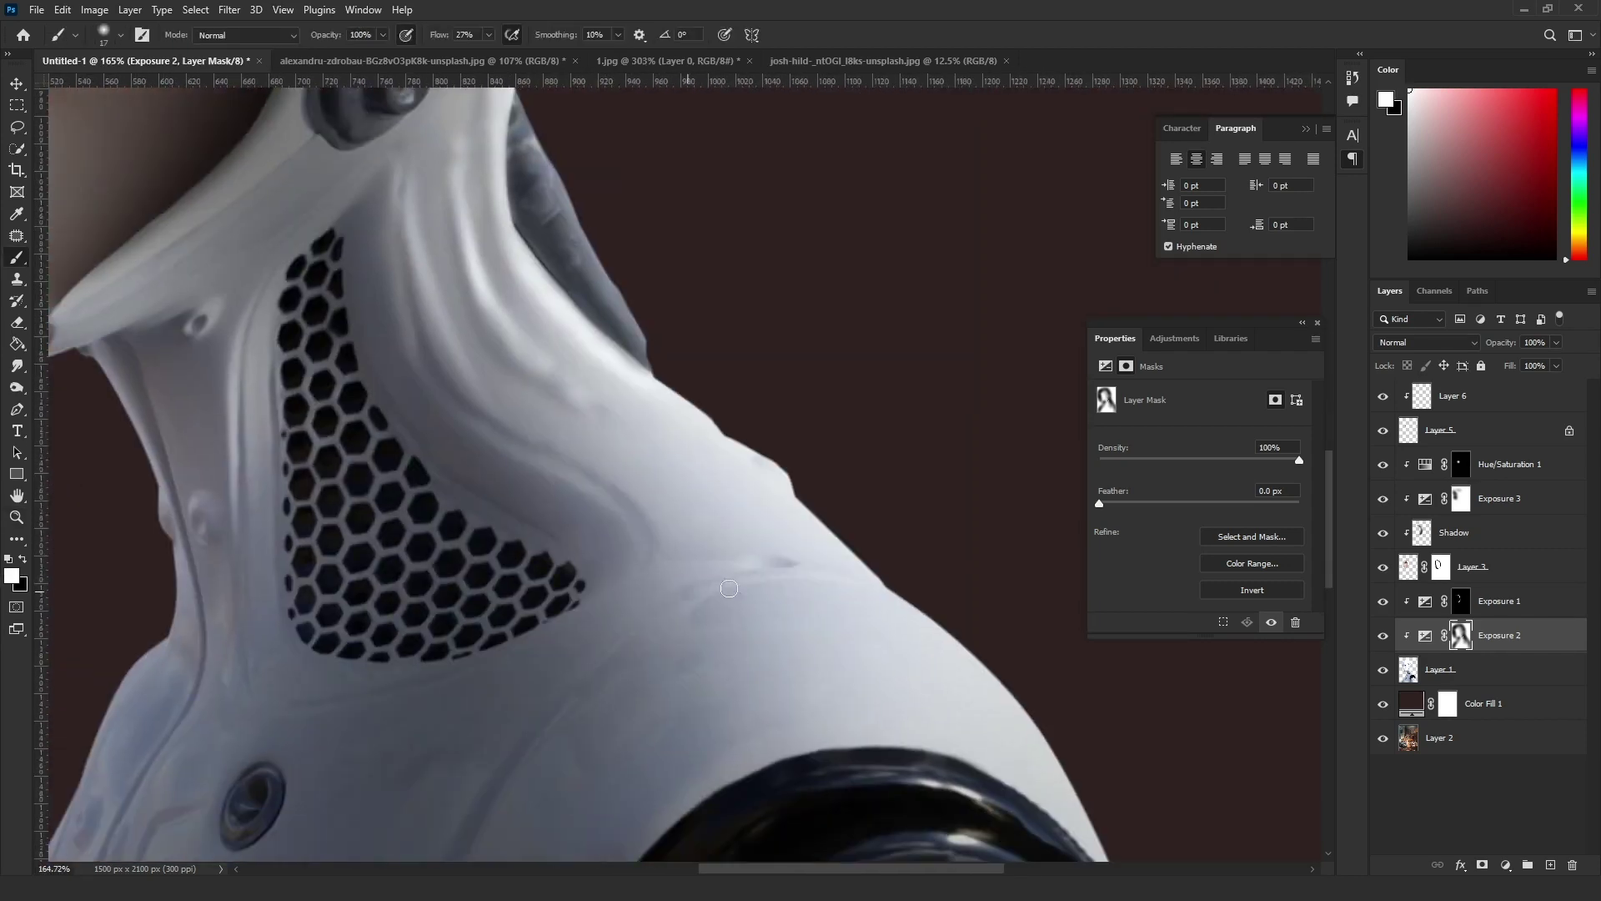
Swap brush colours back to black and reframe the view around the whole face
{"action": "key", "text": "x"}
{"action": "key", "text": "ctrl+0"}
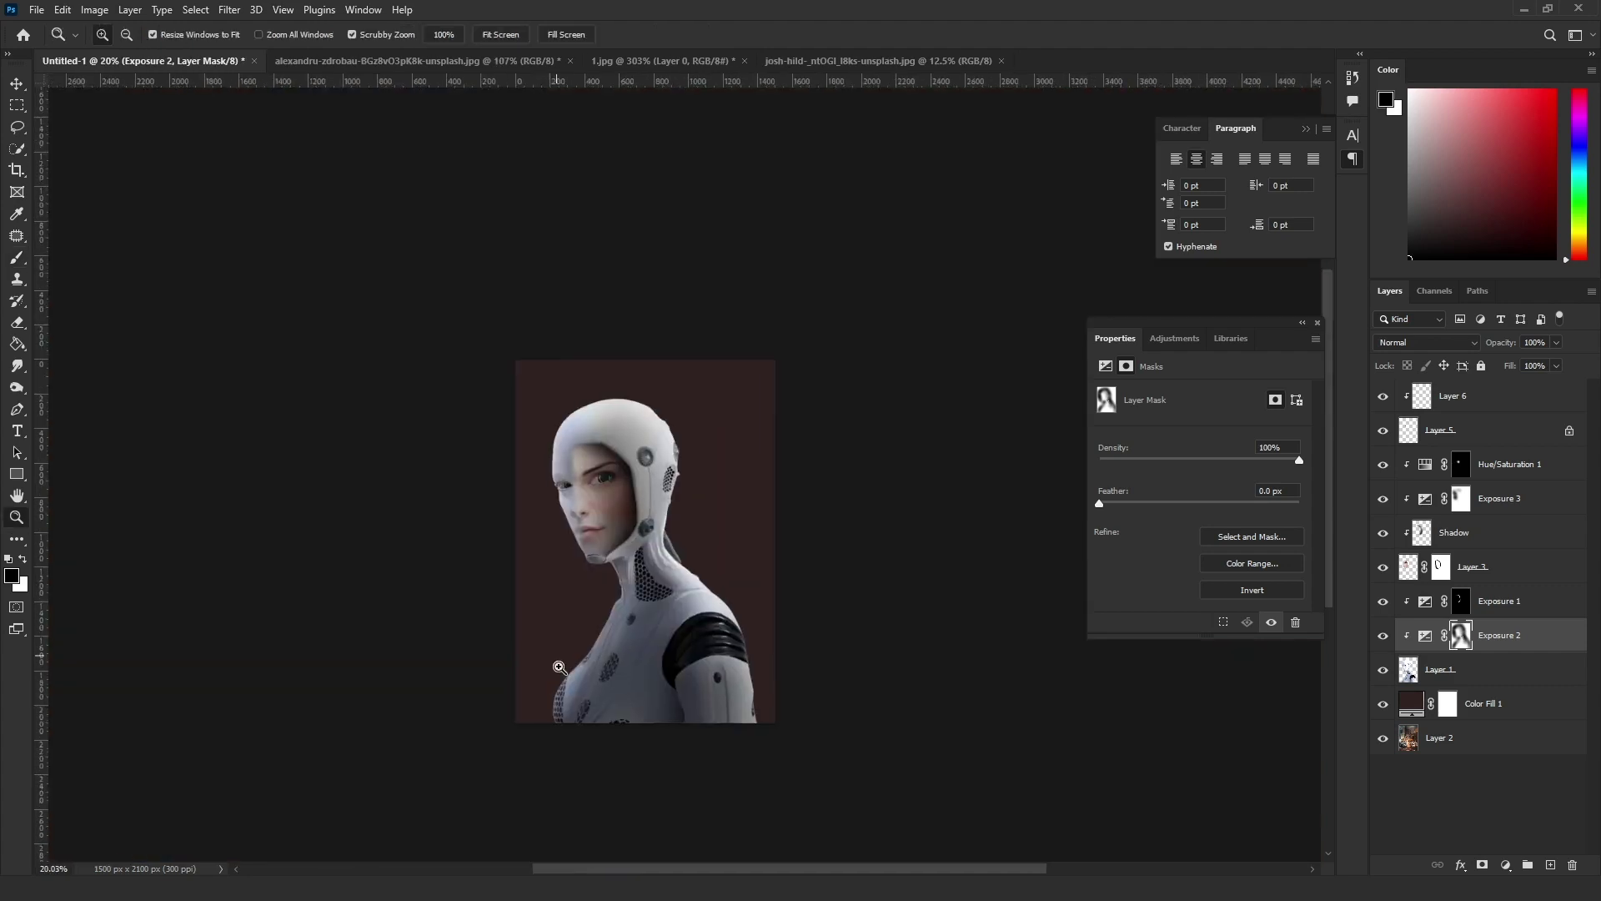
{"action": "scroll", "coordinate": [671, 439], "scroll_direction": "up", "scroll_amount": 5}
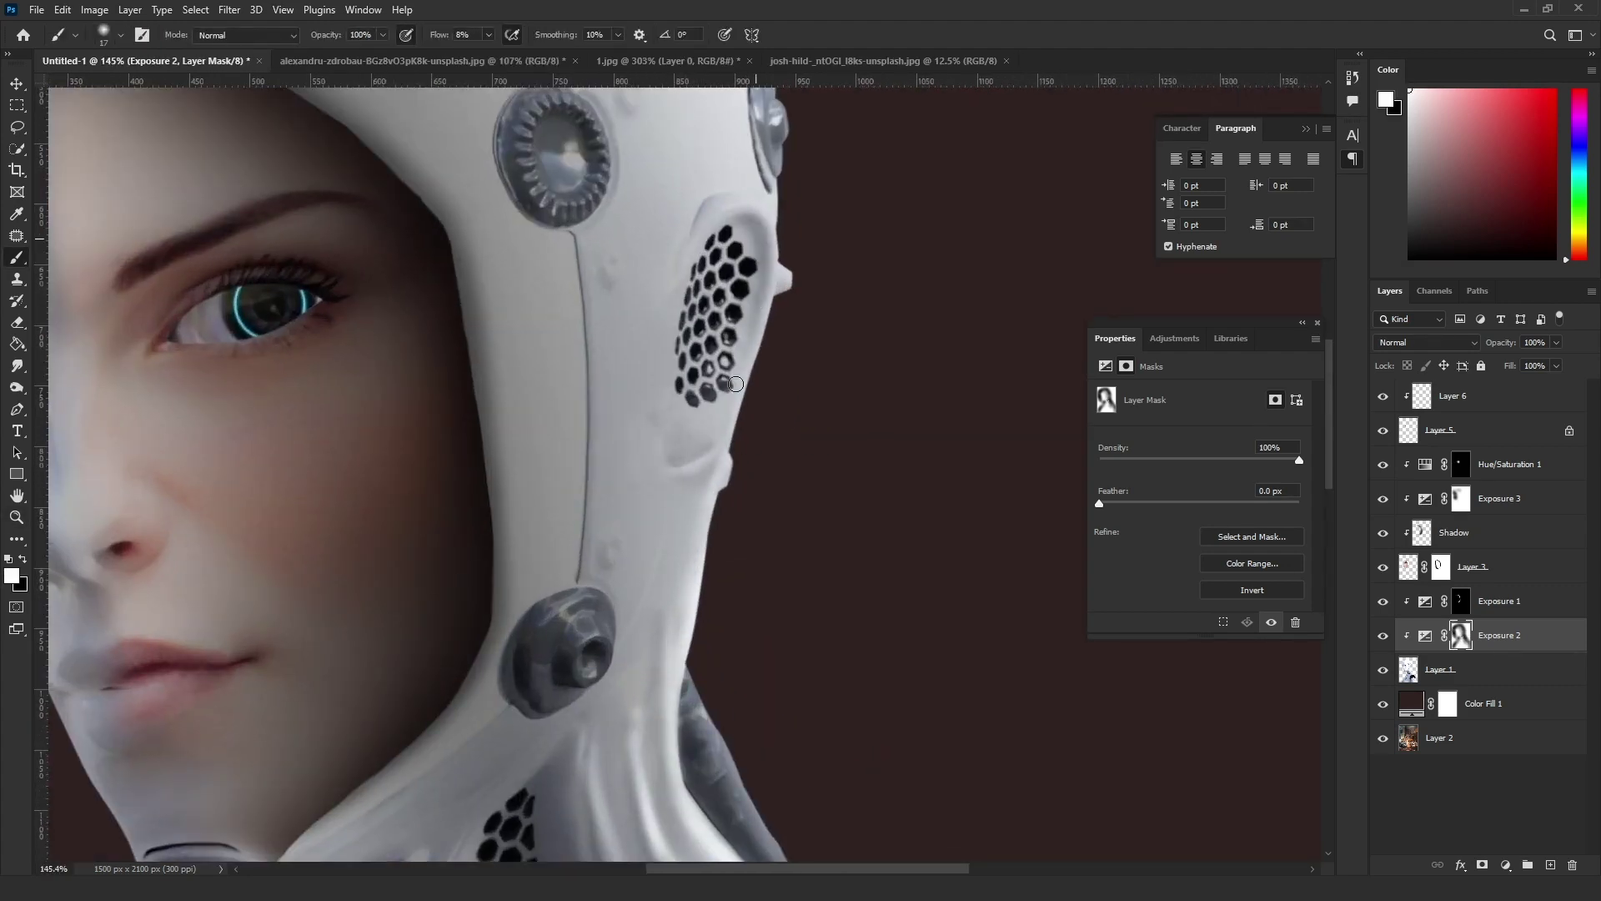
{"action": "scroll", "coordinate": [735, 383], "scroll_direction": "up", "scroll_amount": 3}
{"action": "key", "text": "x"}
{"action": "scroll", "coordinate": [653, 397], "scroll_direction": "up", "scroll_amount": 3}
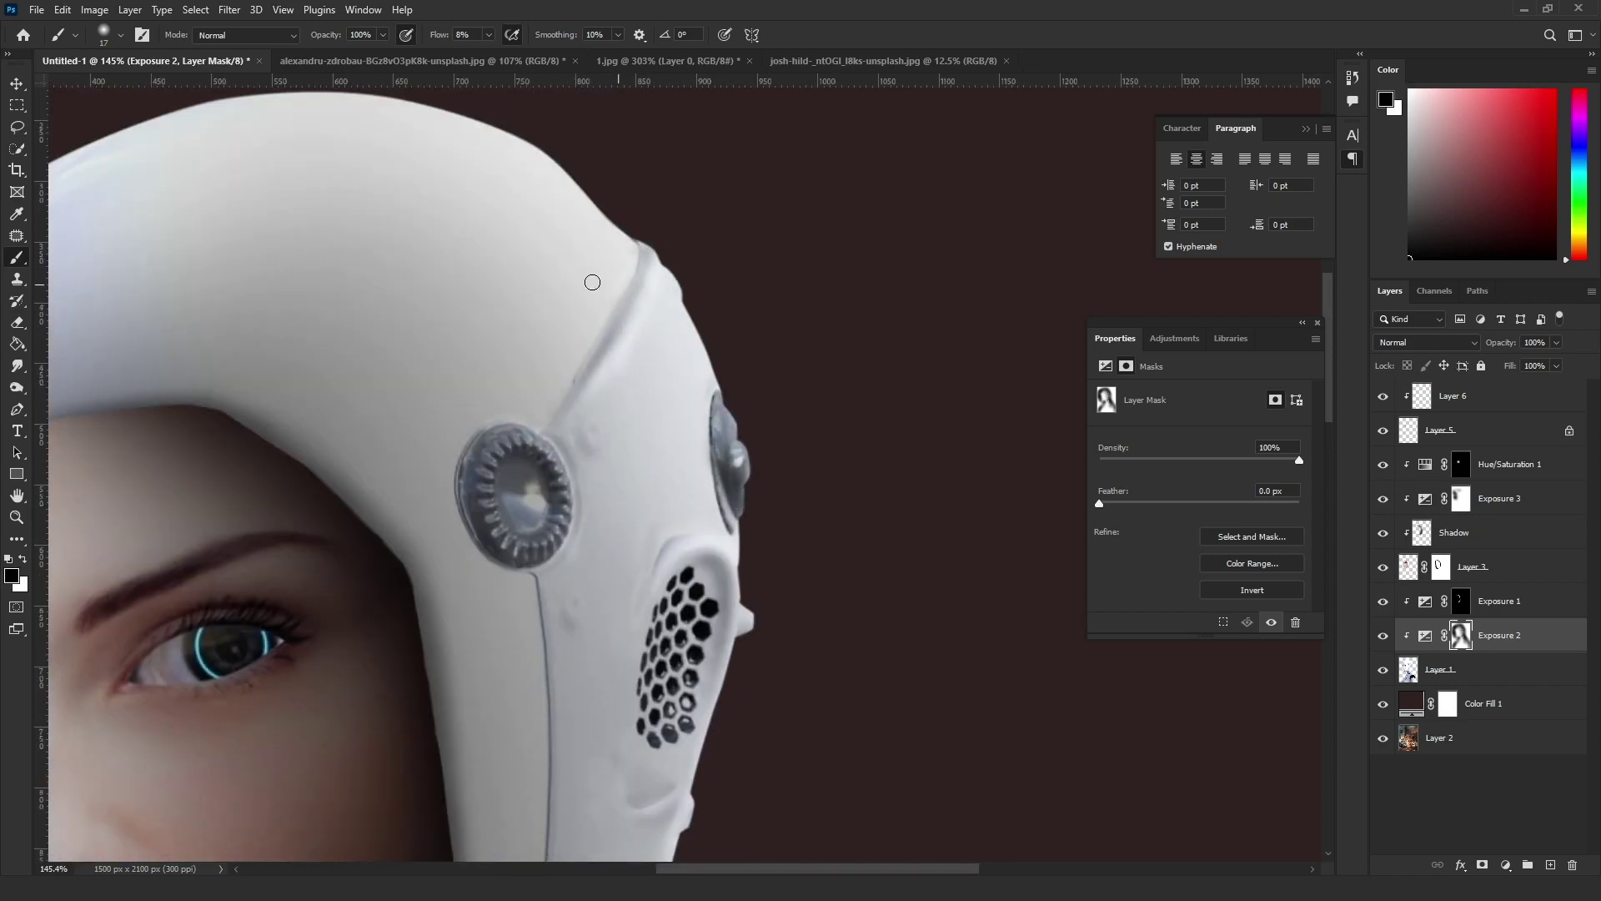
{"action": "scroll", "coordinate": [592, 282], "scroll_direction": "down", "scroll_amount": 3}
{"action": "key", "text": "alt+bracketright"}
{"action": "key", "text": "alt+bracketright"}
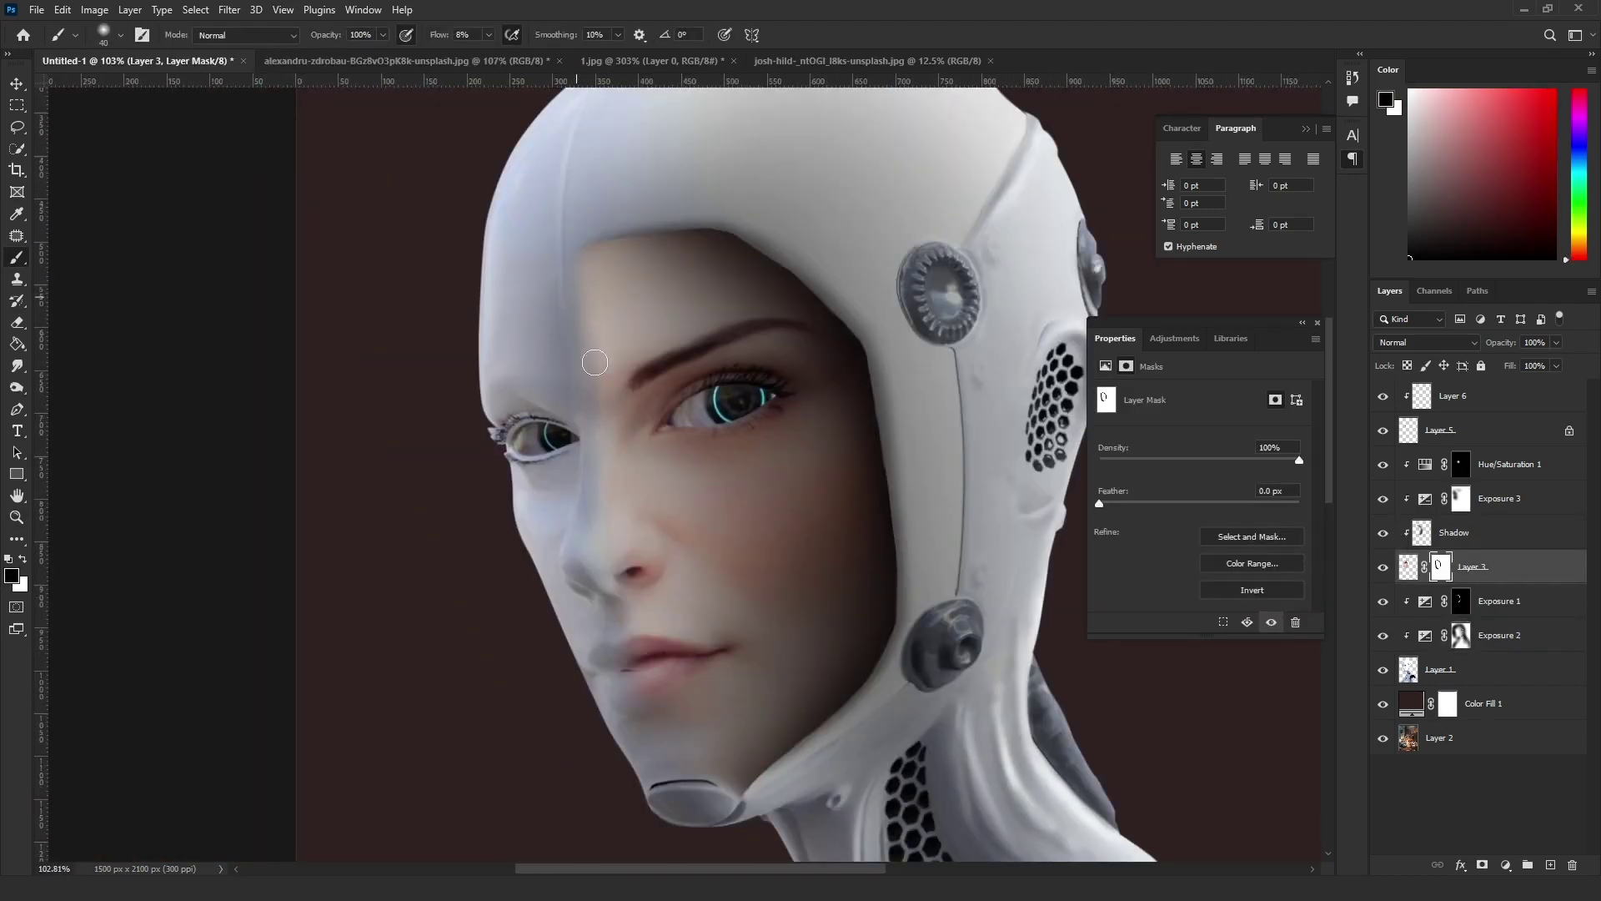
{"action": "scroll", "coordinate": [611, 591], "scroll_direction": "down", "scroll_amount": 5}
Apply Lens Blur to the city background and add an Exposure adjustment above it
{"action": "left_click", "coordinate": [230, 9]}
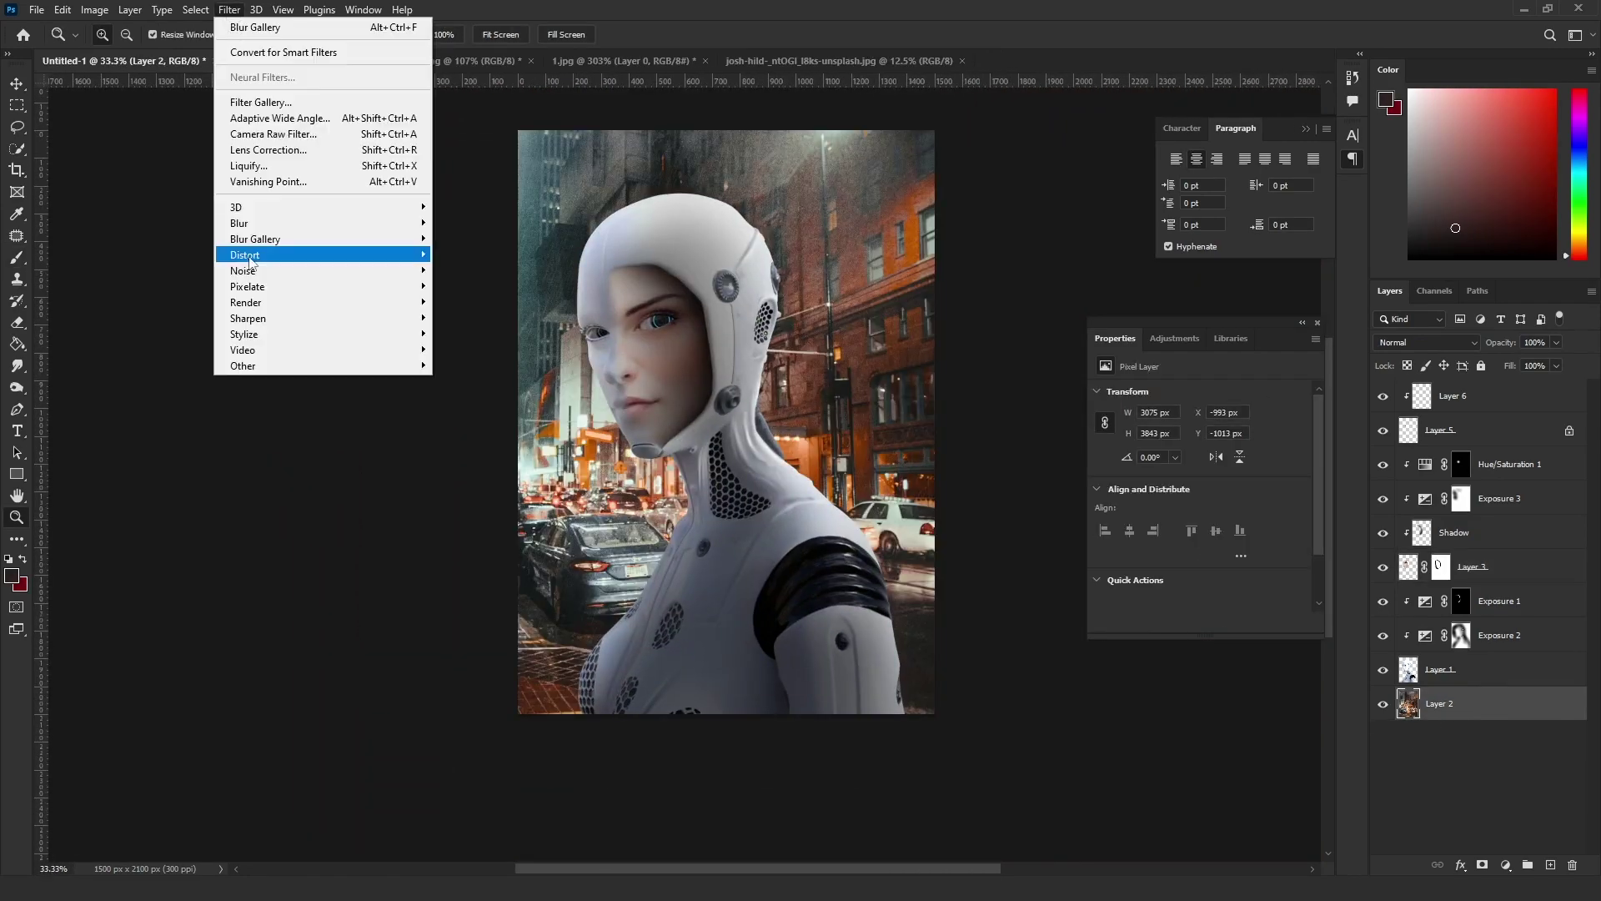
{"action": "left_click", "coordinate": [208, 344]}
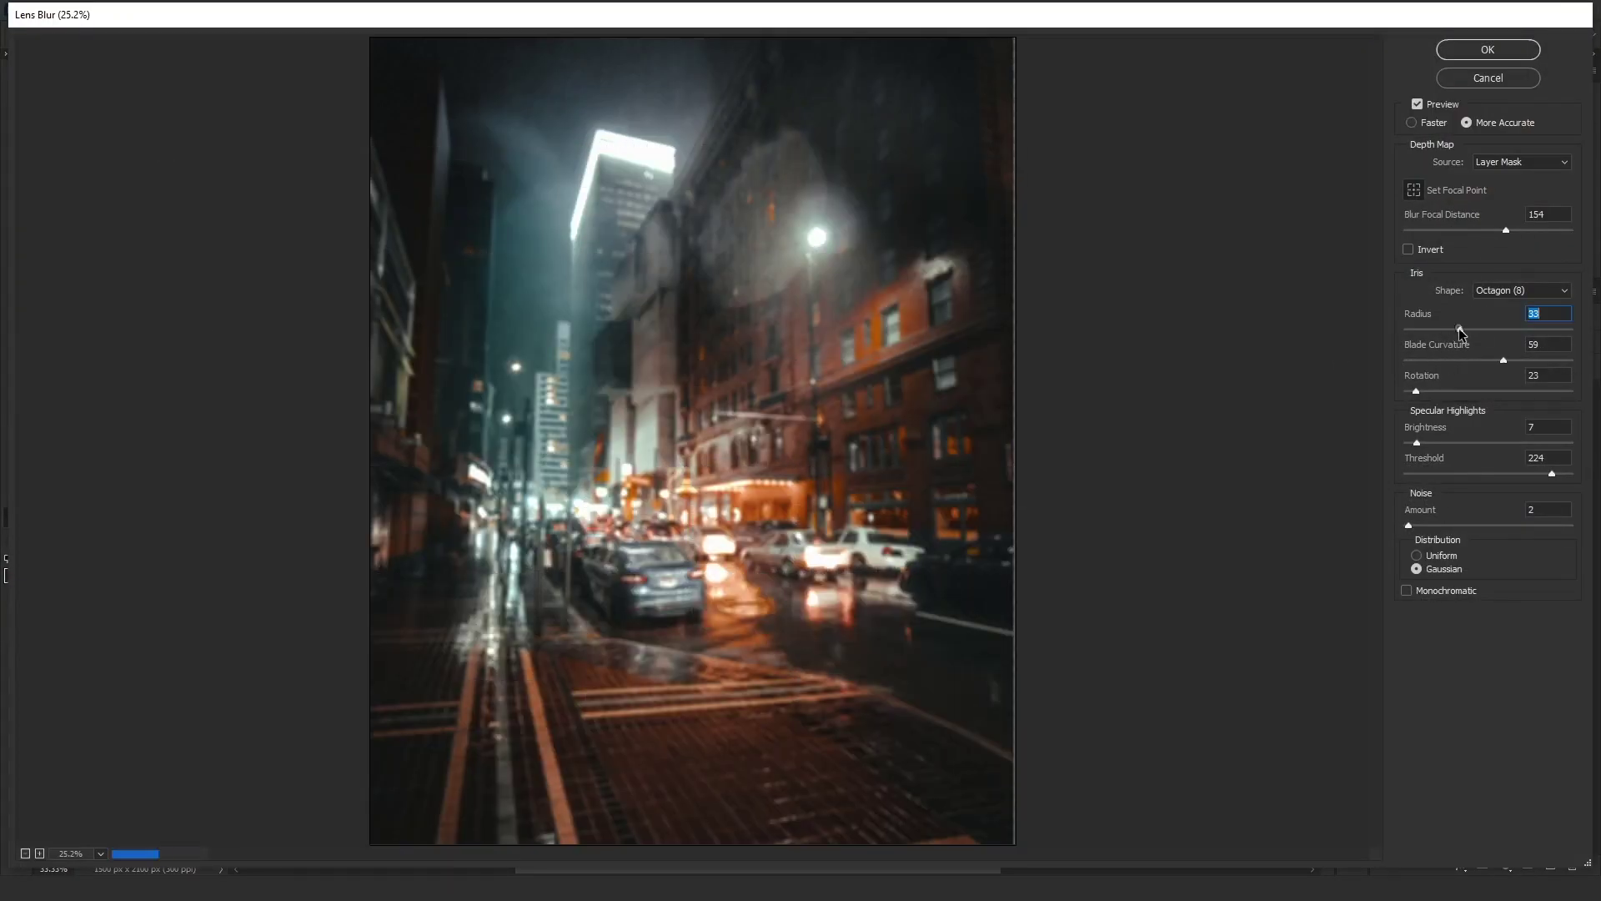
{"action": "key", "text": "Return"}
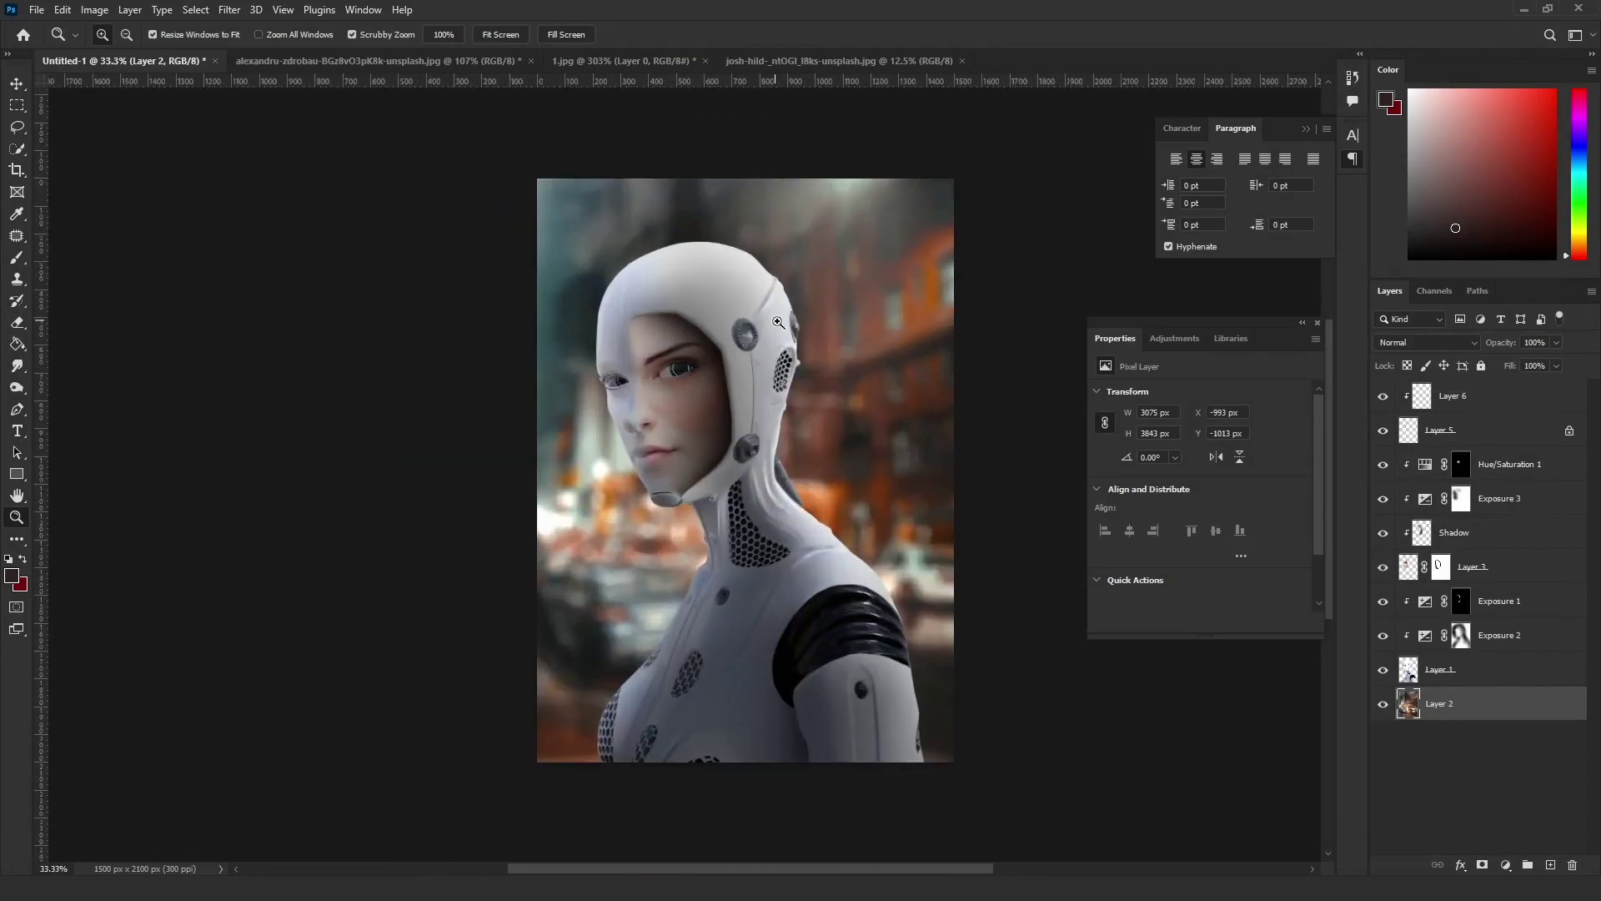
{"action": "left_click", "coordinate": [1506, 866]}
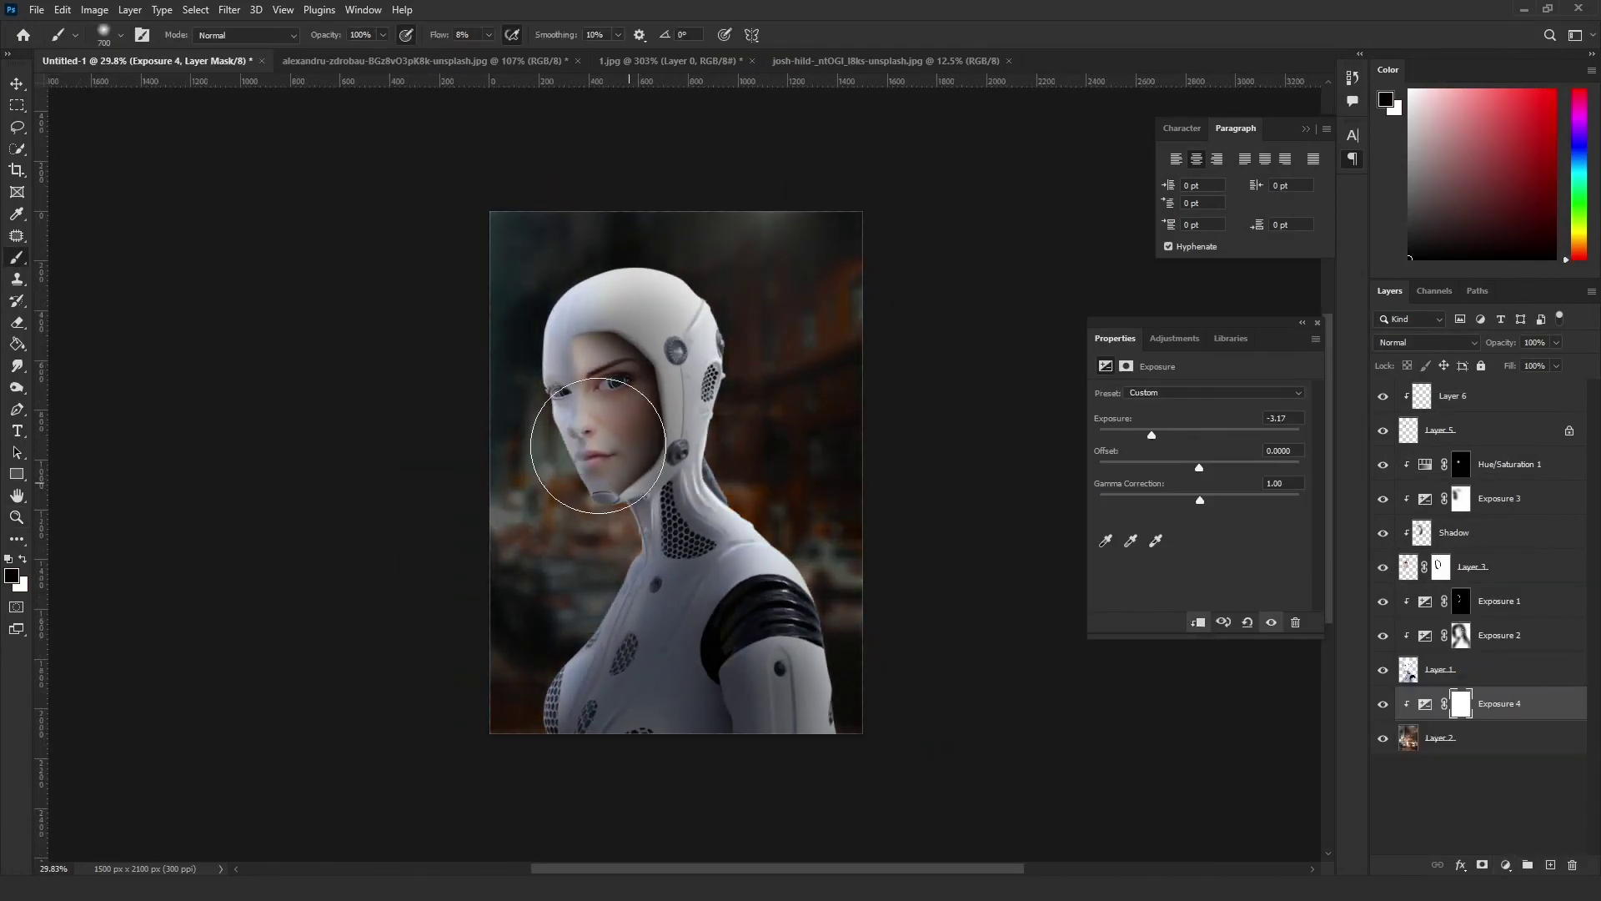
Paint the Exposure 4 and Color Fill 1 masks over head and neck, then add Color Balance
{"action": "left_click_drag", "start_coordinate": [575, 328], "coordinate": [744, 632]}
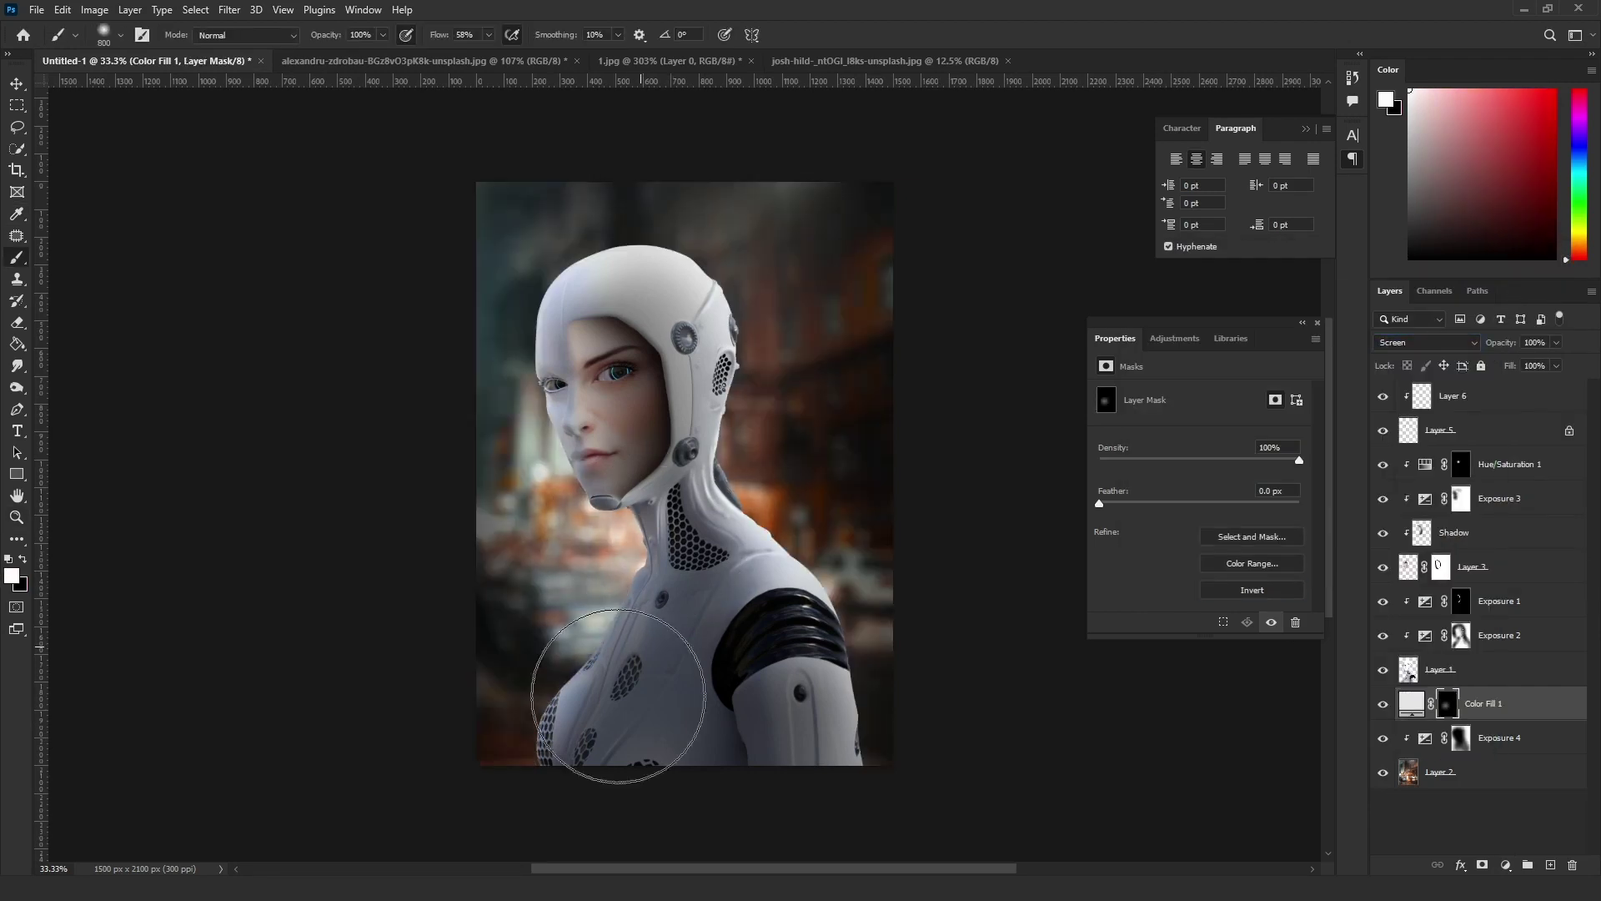
{"action": "left_click_drag", "start_coordinate": [618, 696], "coordinate": [711, 525]}
{"action": "right_click", "coordinate": [891, 759]}
{"action": "key", "text": "x"}
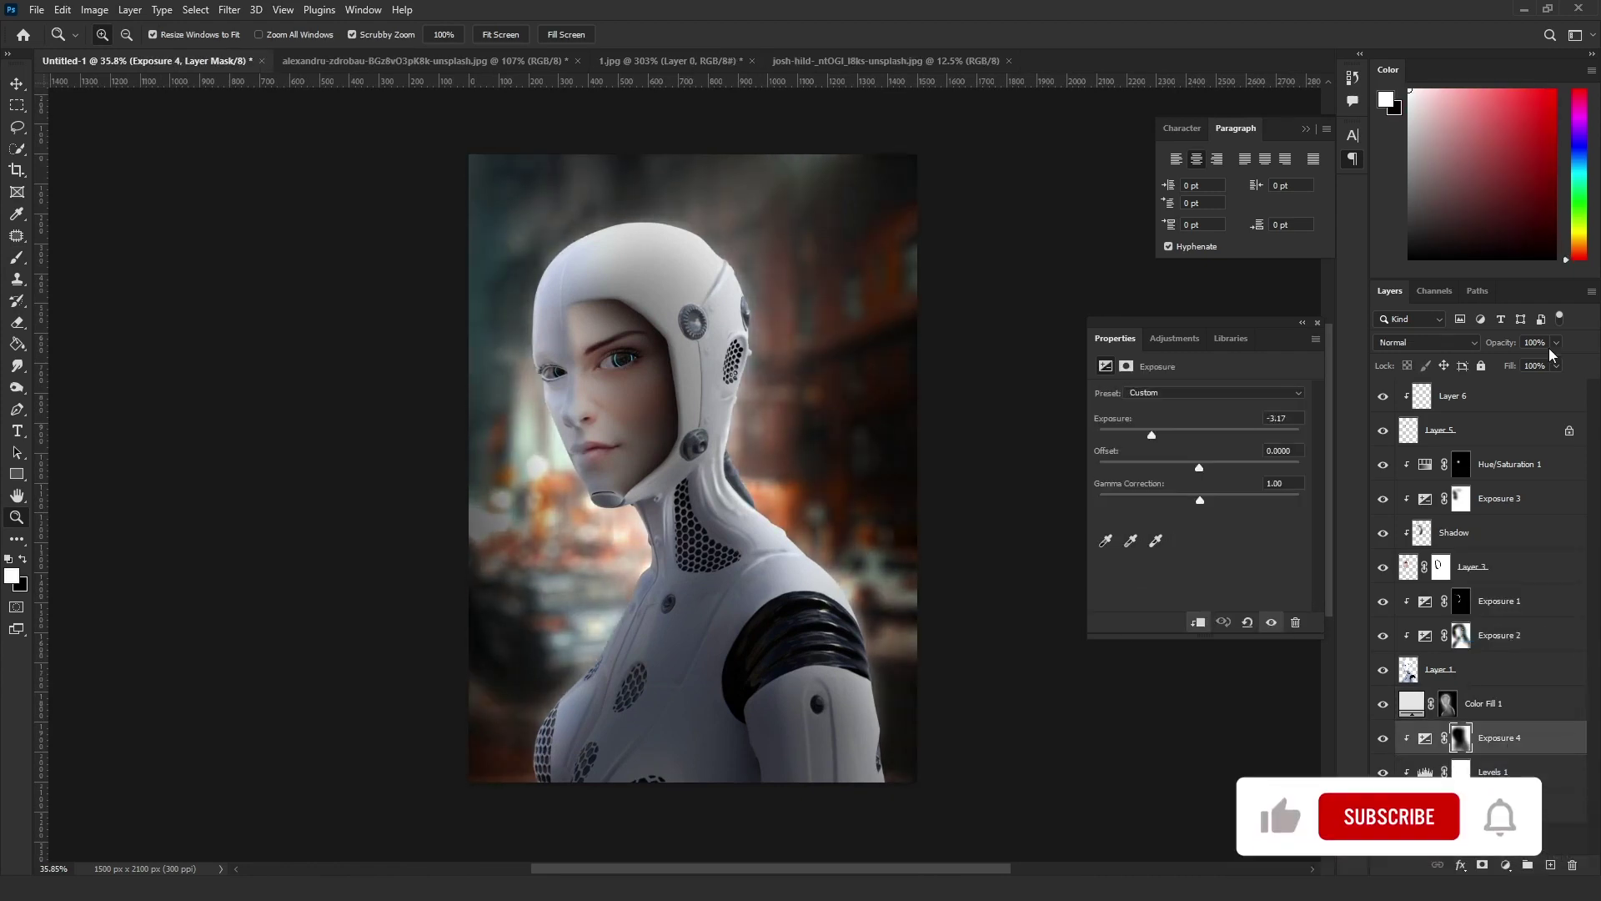
{"action": "left_click", "coordinate": [1510, 717]}
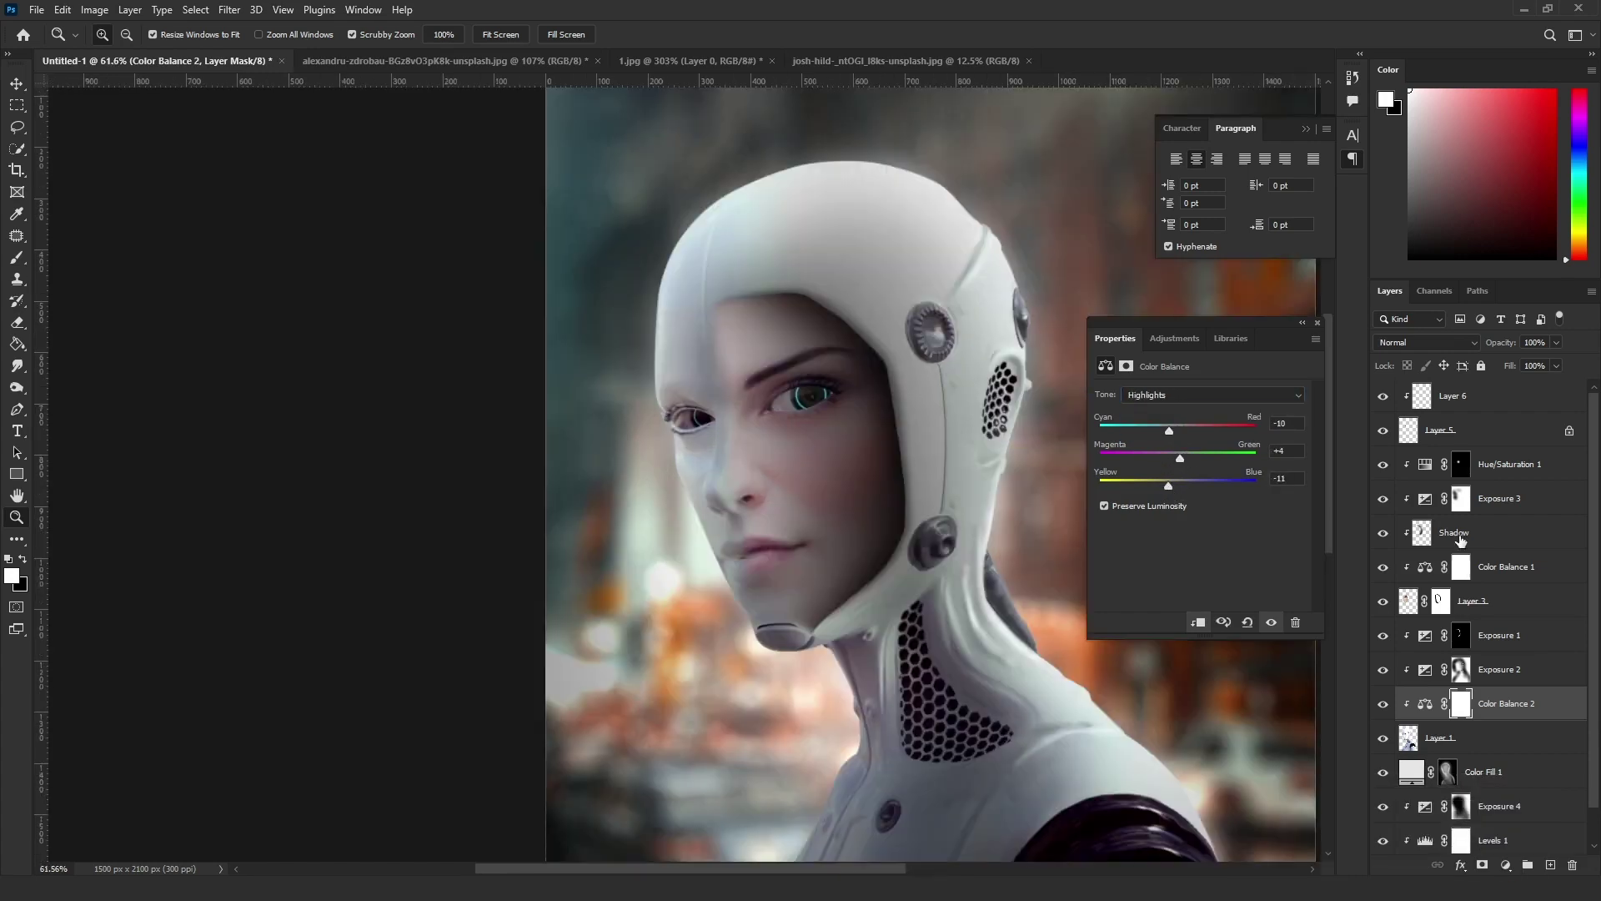
Paint Layer 3's mask in white with a smaller brush
{"action": "left_click", "coordinate": [1440, 600]}
{"action": "key", "text": "b"}
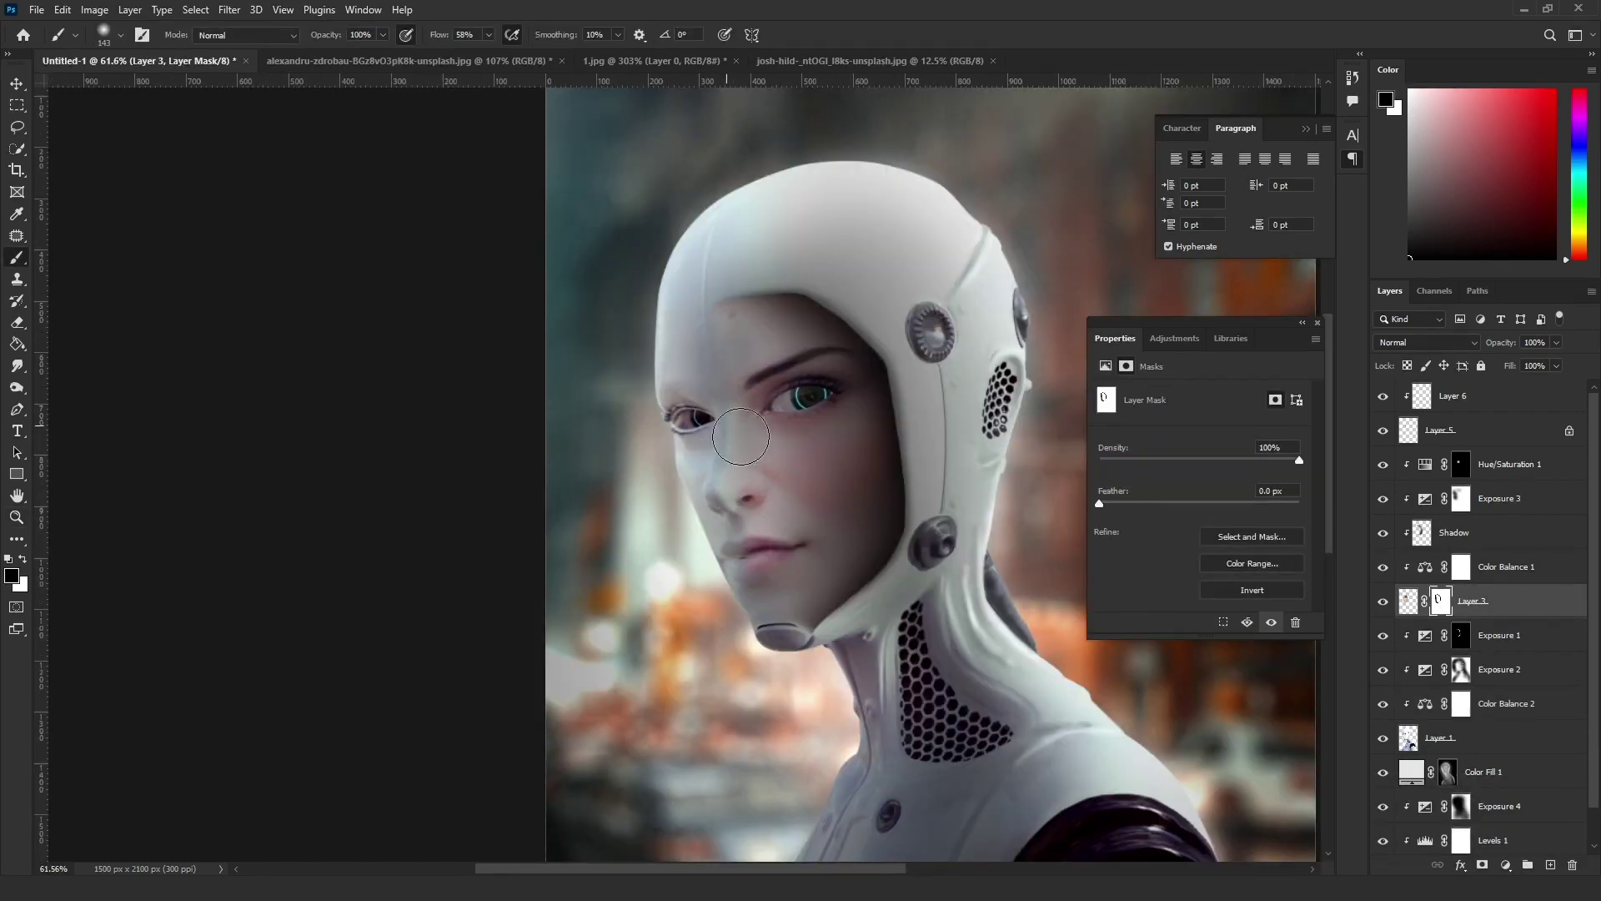
{"action": "scroll", "coordinate": [782, 600], "scroll_direction": "up", "scroll_amount": 3}
{"action": "key", "text": "x"}
{"action": "right_click", "coordinate": [1091, 289]}
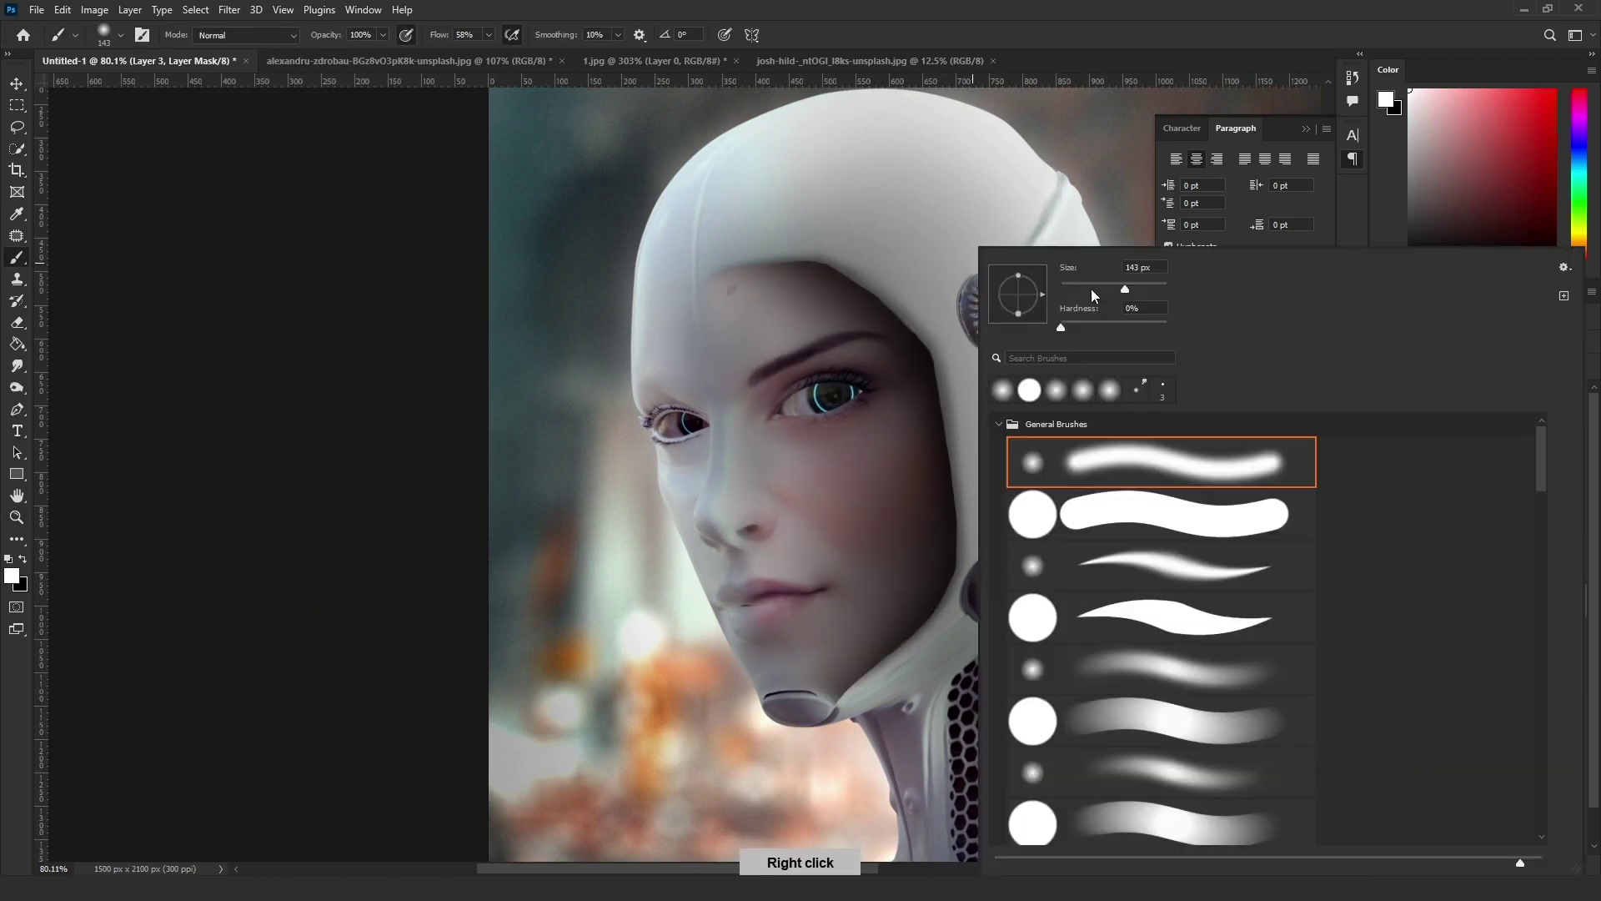
{"action": "key", "text": "Return"}
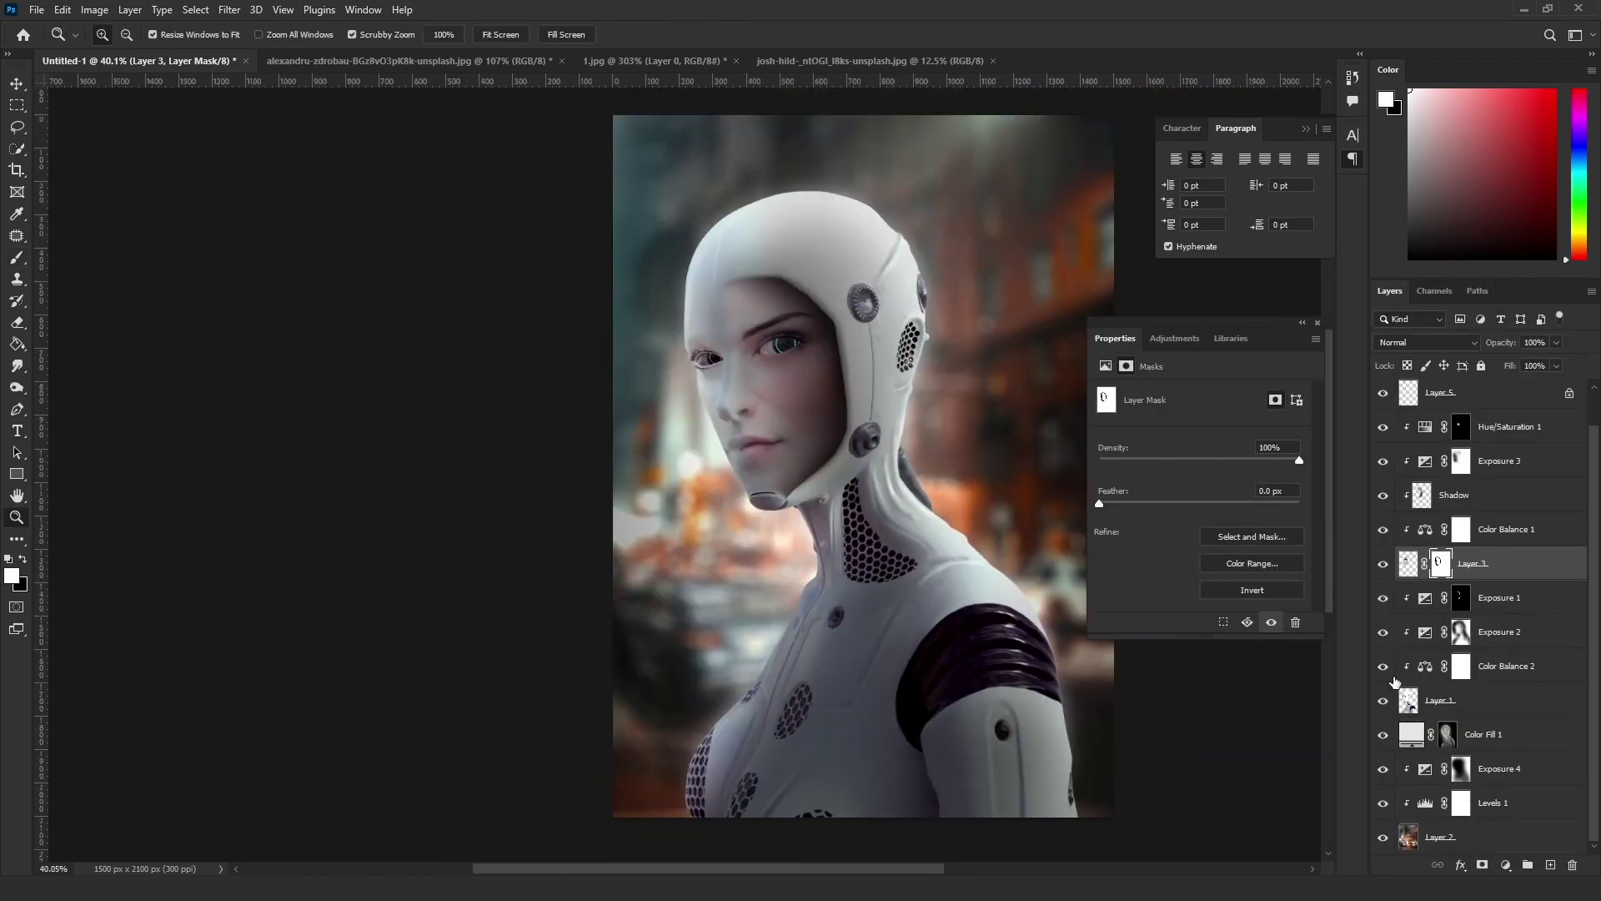
Select the Exposure 2 mask and paint on it with the brush
{"action": "left_click", "coordinate": [1461, 631]}
{"action": "key", "text": "b"}
{"action": "scroll", "coordinate": [727, 321], "scroll_direction": "up", "scroll_amount": 5}
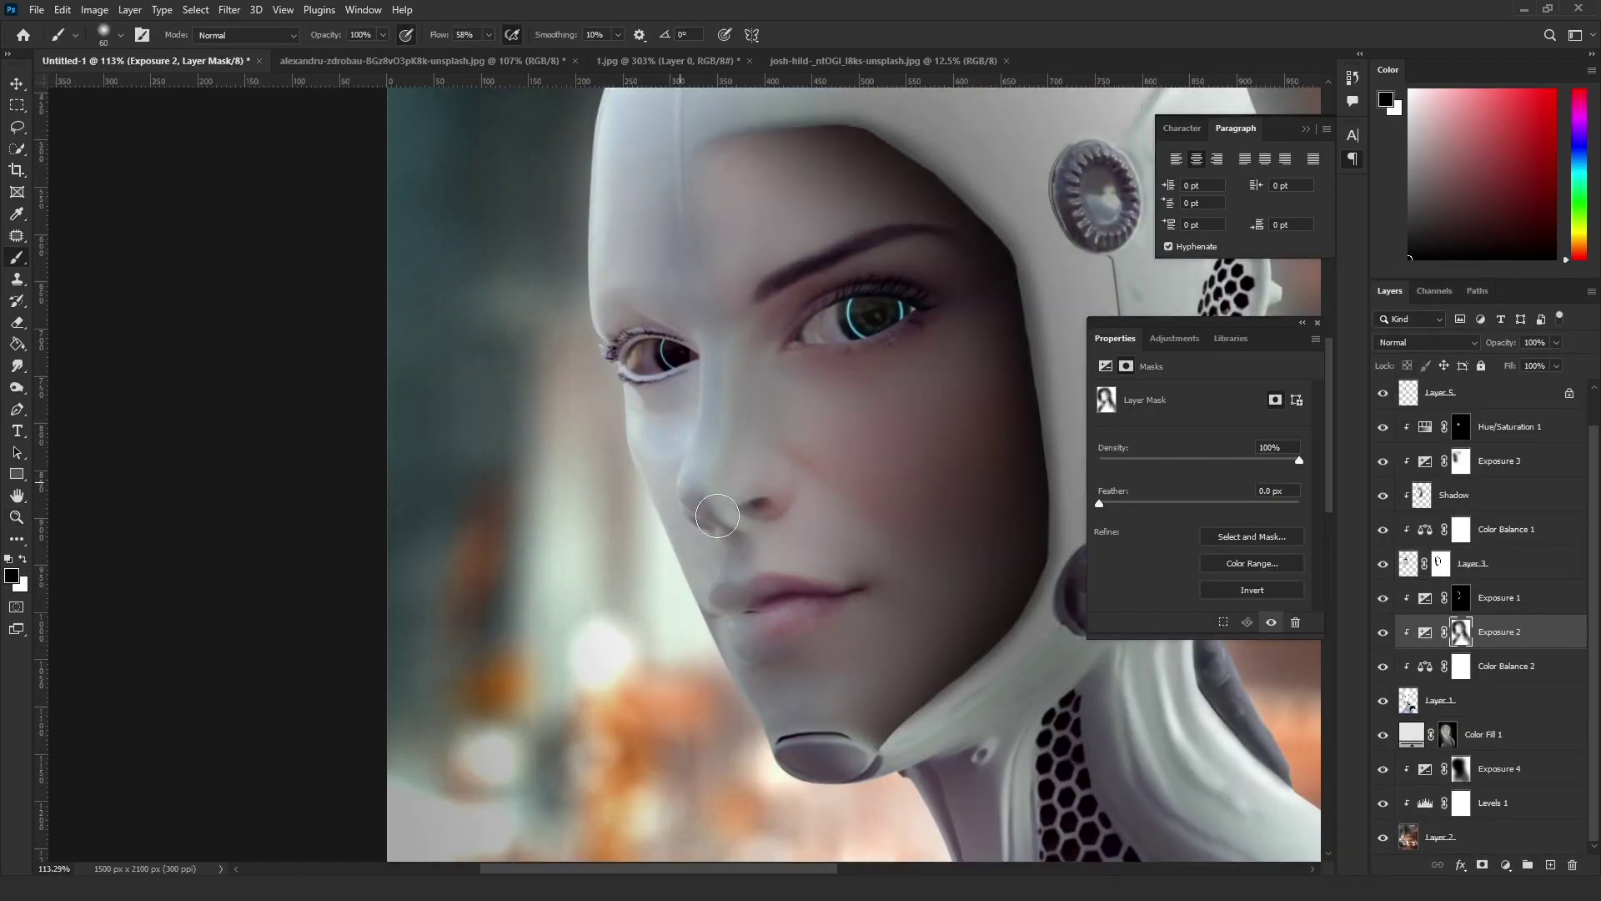
{"action": "scroll", "coordinate": [717, 515], "scroll_direction": "down", "scroll_amount": 5}
{"action": "scroll", "coordinate": [754, 405], "scroll_direction": "up", "scroll_amount": 3}
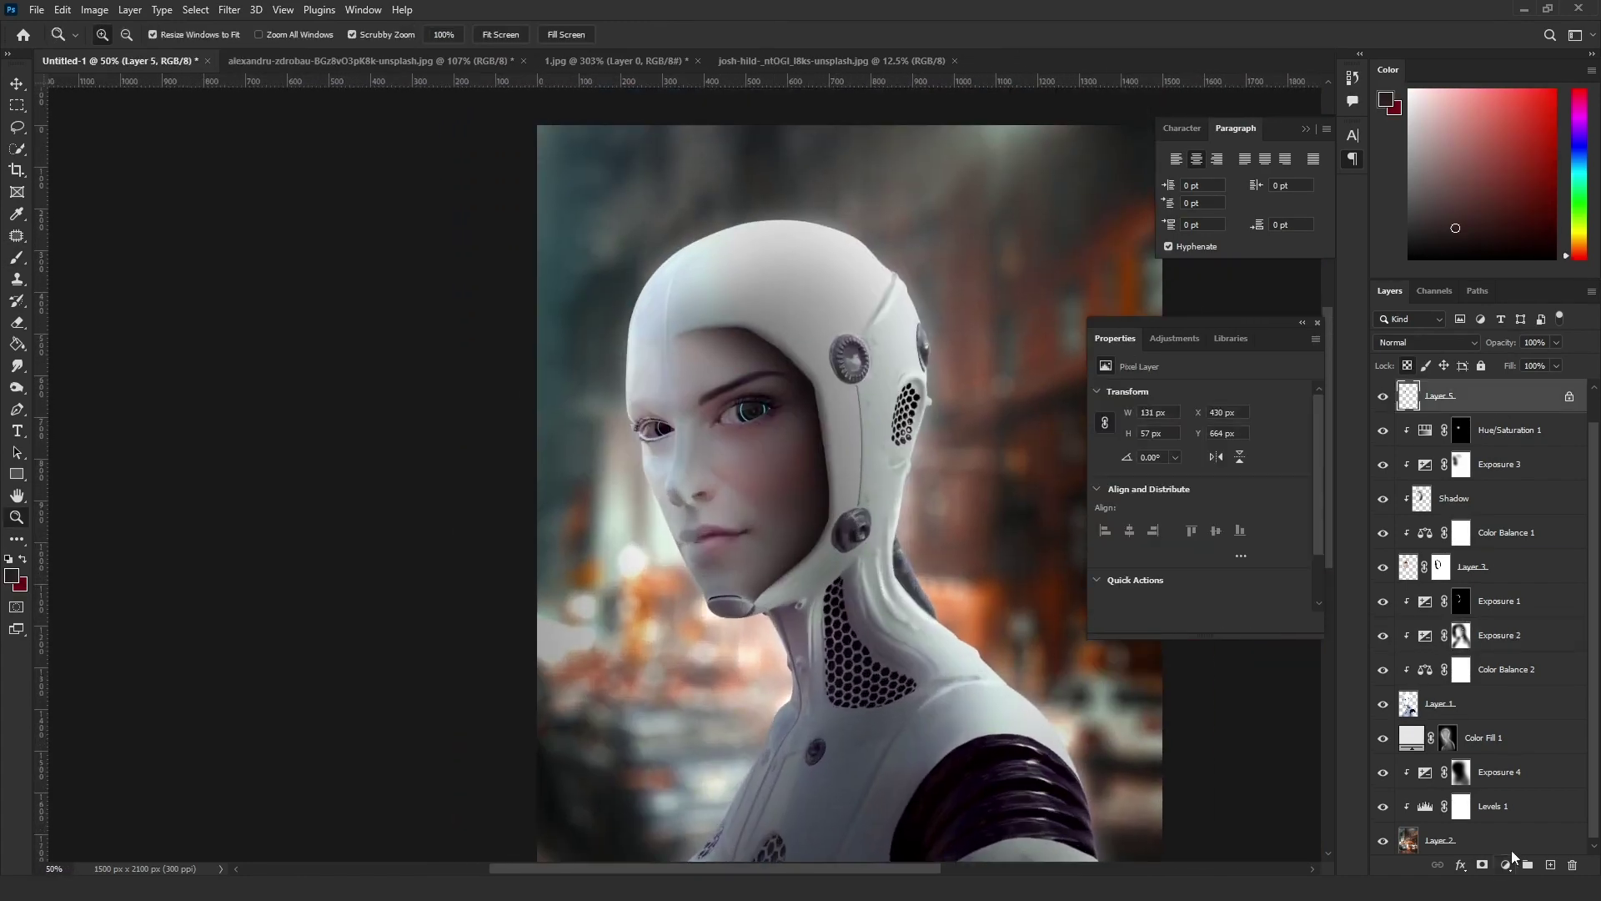
Add a Hue/Saturation layer clipped to Layer 1, invert its mask, and paint white on edges
{"action": "left_click", "coordinate": [1440, 703]}
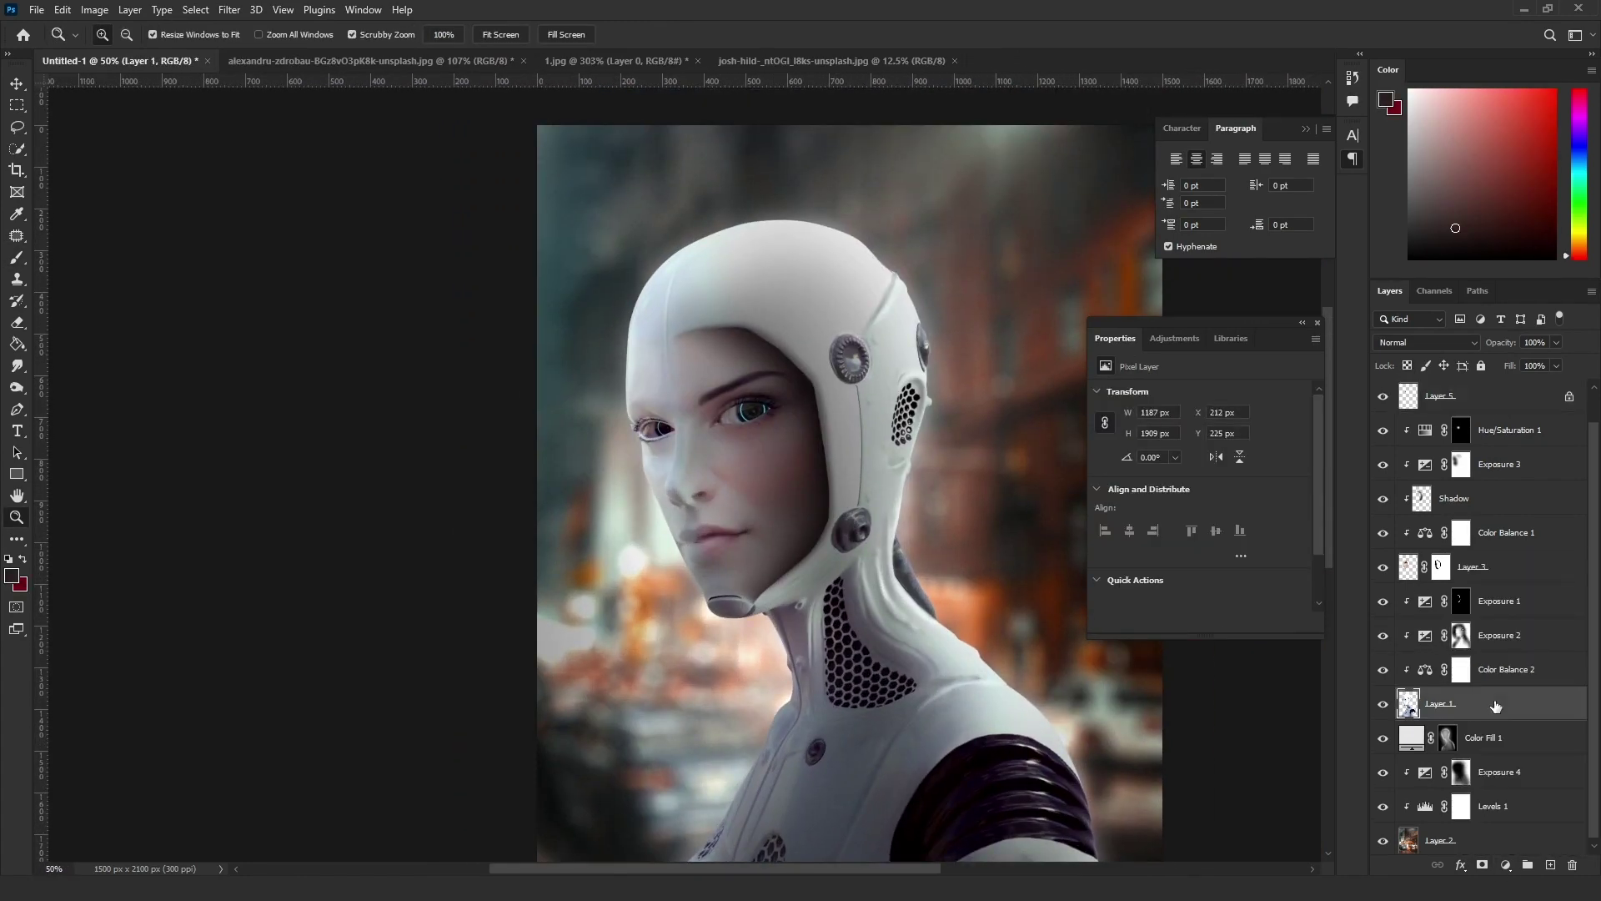
{"action": "left_click", "coordinate": [1505, 864]}
{"action": "key", "text": "ctrl+i"}
{"action": "left_click_drag", "start_coordinate": [895, 298], "coordinate": [957, 393]}
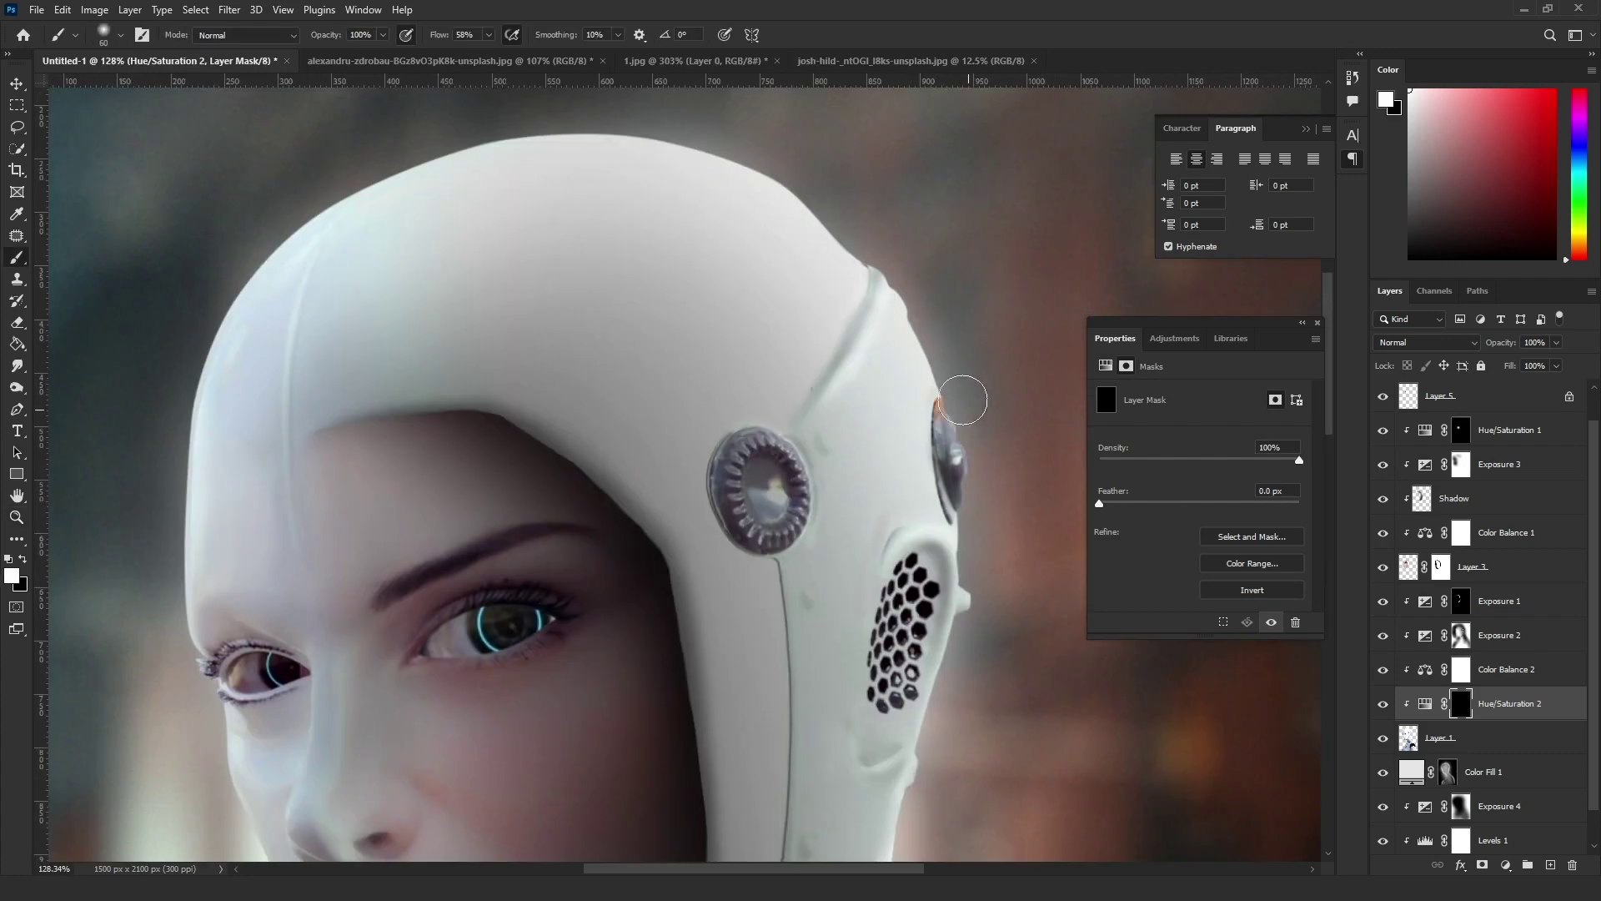
{"action": "scroll", "coordinate": [982, 286], "scroll_direction": "down", "scroll_amount": 5}
{"action": "scroll", "coordinate": [938, 564], "scroll_direction": "down", "scroll_amount": 5}
{"action": "key", "text": "b"}
{"action": "key", "text": "x"}
{"action": "left_click_drag", "start_coordinate": [751, 334], "coordinate": [789, 468]}
Switch to black and refine the Hue/Saturation mask along the helmet and neck
{"action": "scroll", "coordinate": [789, 468], "scroll_direction": "down", "scroll_amount": 5}
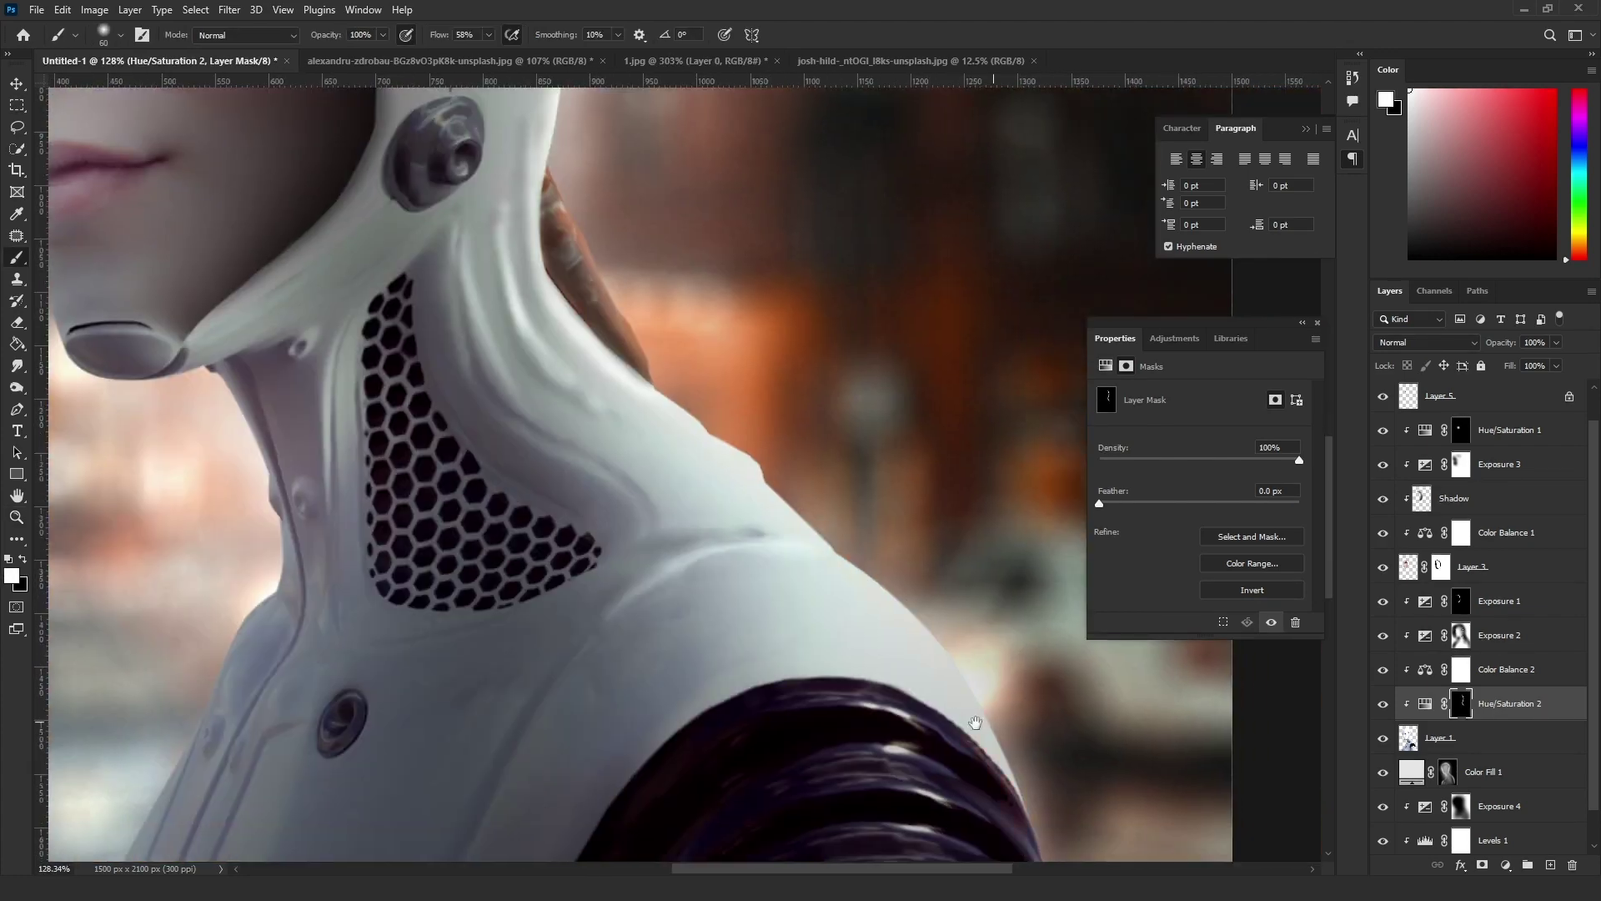
{"action": "scroll", "coordinate": [964, 809], "scroll_direction": "down", "scroll_amount": 5}
{"action": "scroll", "coordinate": [964, 808], "scroll_direction": "up", "scroll_amount": 8}
{"action": "scroll", "coordinate": [872, 570], "scroll_direction": "down", "scroll_amount": 2, "text": "alt"}
{"action": "scroll", "coordinate": [873, 570], "scroll_direction": "down", "scroll_amount": 2}
{"action": "key", "text": "x"}
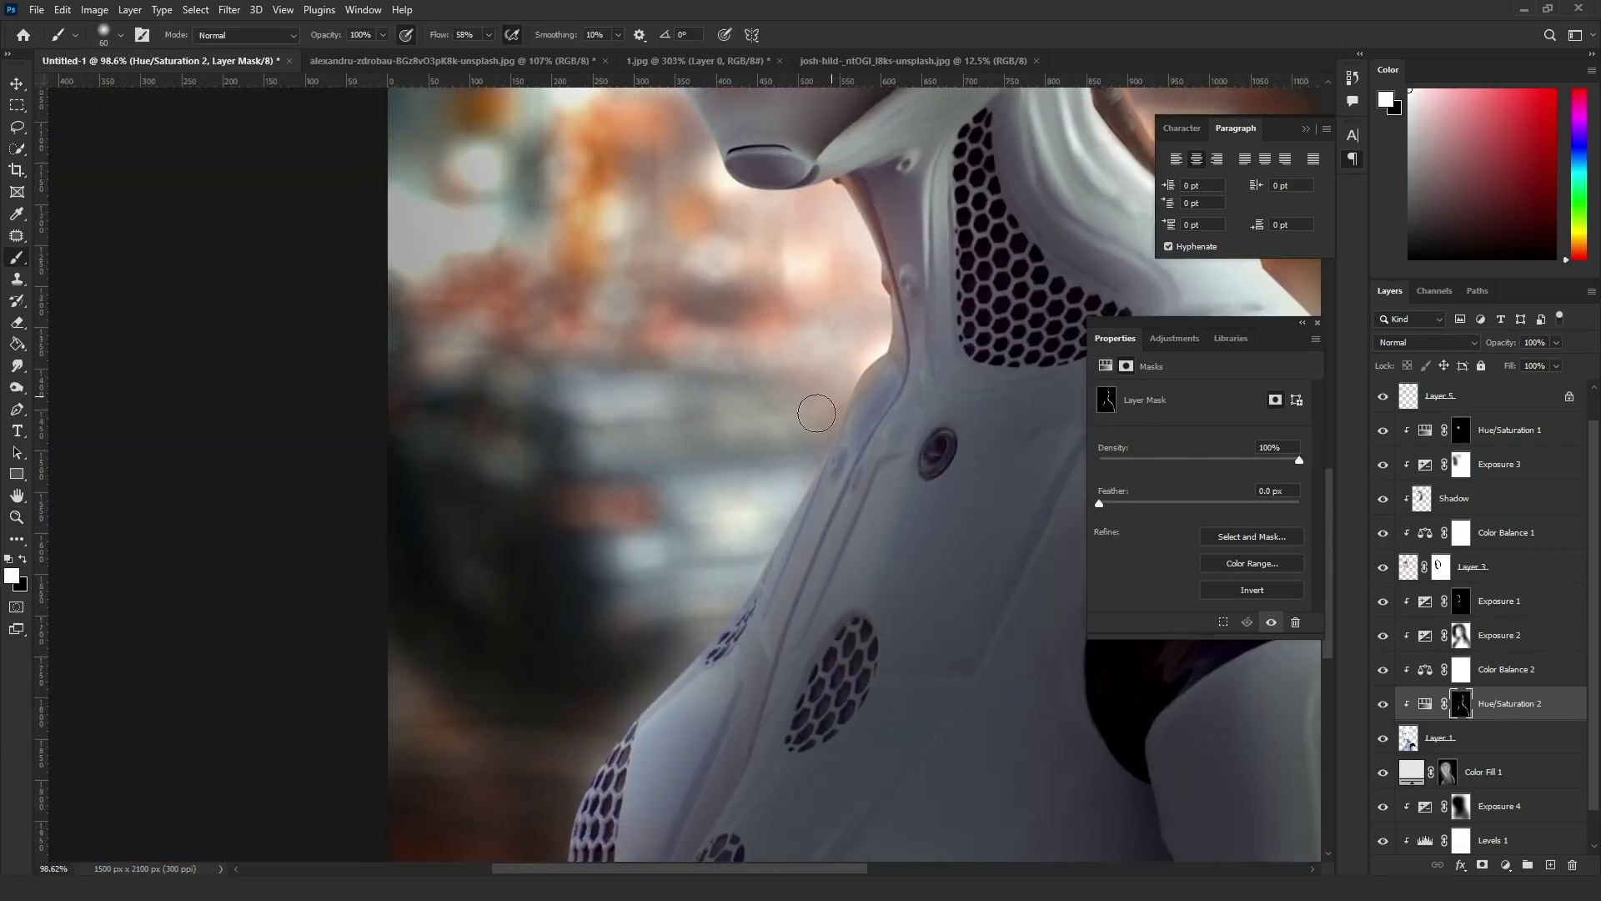
{"action": "scroll", "coordinate": [849, 432], "scroll_direction": "down", "scroll_amount": 3, "text": "alt"}
{"action": "scroll", "coordinate": [709, 333], "scroll_direction": "up", "scroll_amount": 5, "text": "alt"}
{"action": "scroll", "coordinate": [757, 457], "scroll_direction": "down", "scroll_amount": 2, "text": "alt"}
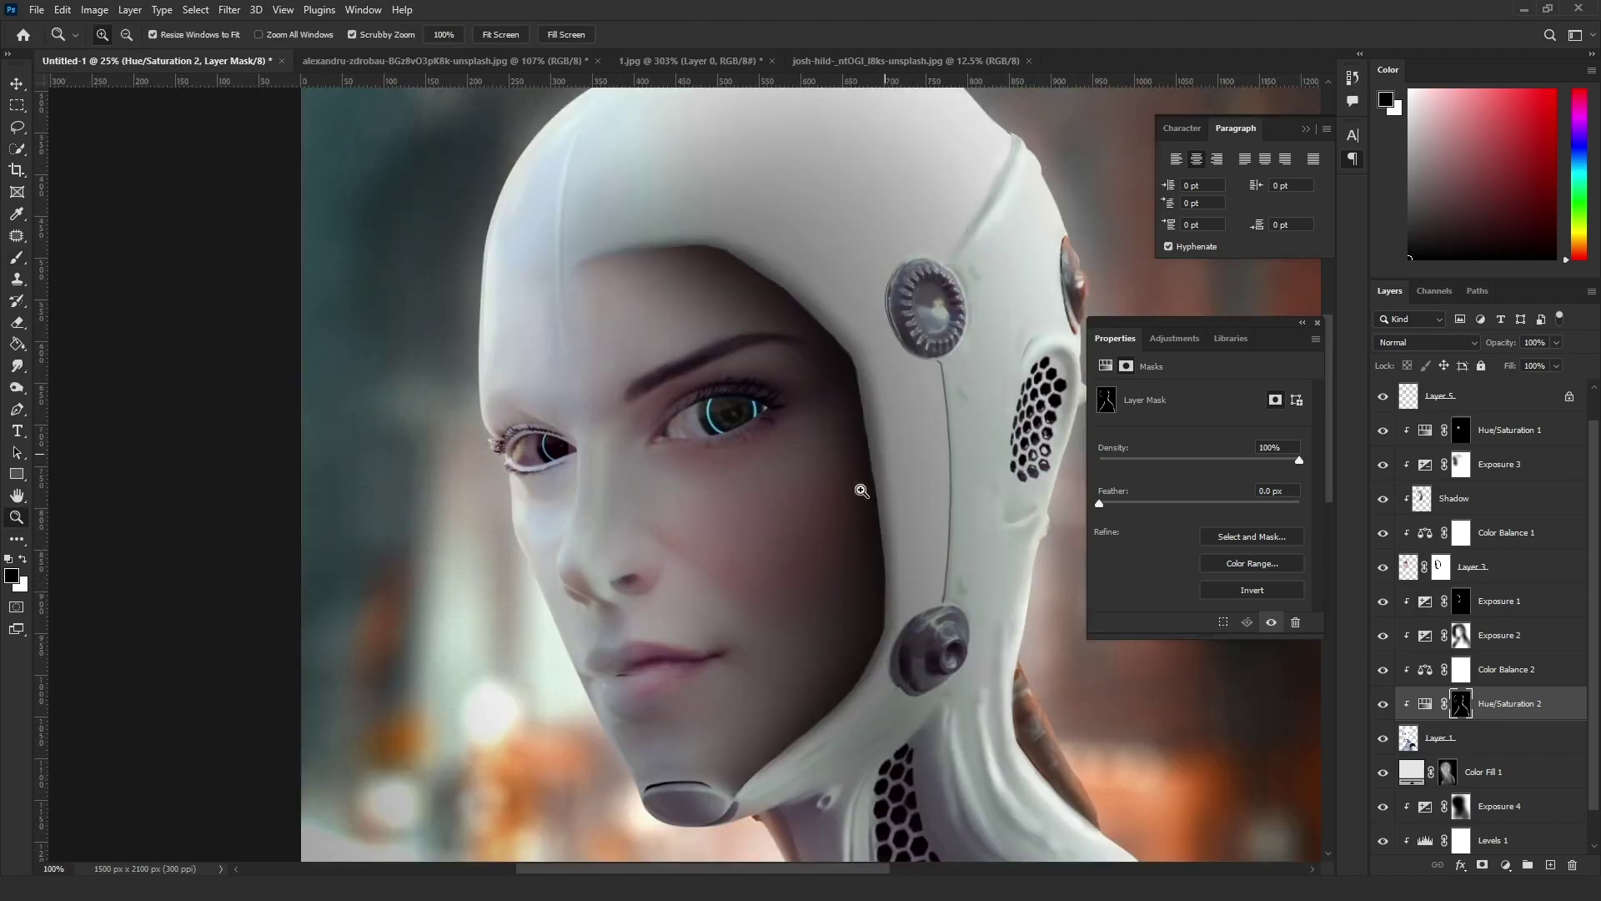
{"action": "scroll", "coordinate": [627, 448], "scroll_direction": "up", "scroll_amount": 2, "text": "alt"}
{"action": "key", "text": "alt+bracketright"}
{"action": "key", "text": "alt+bracketright"}
{"action": "key", "text": "alt+bracketright"}
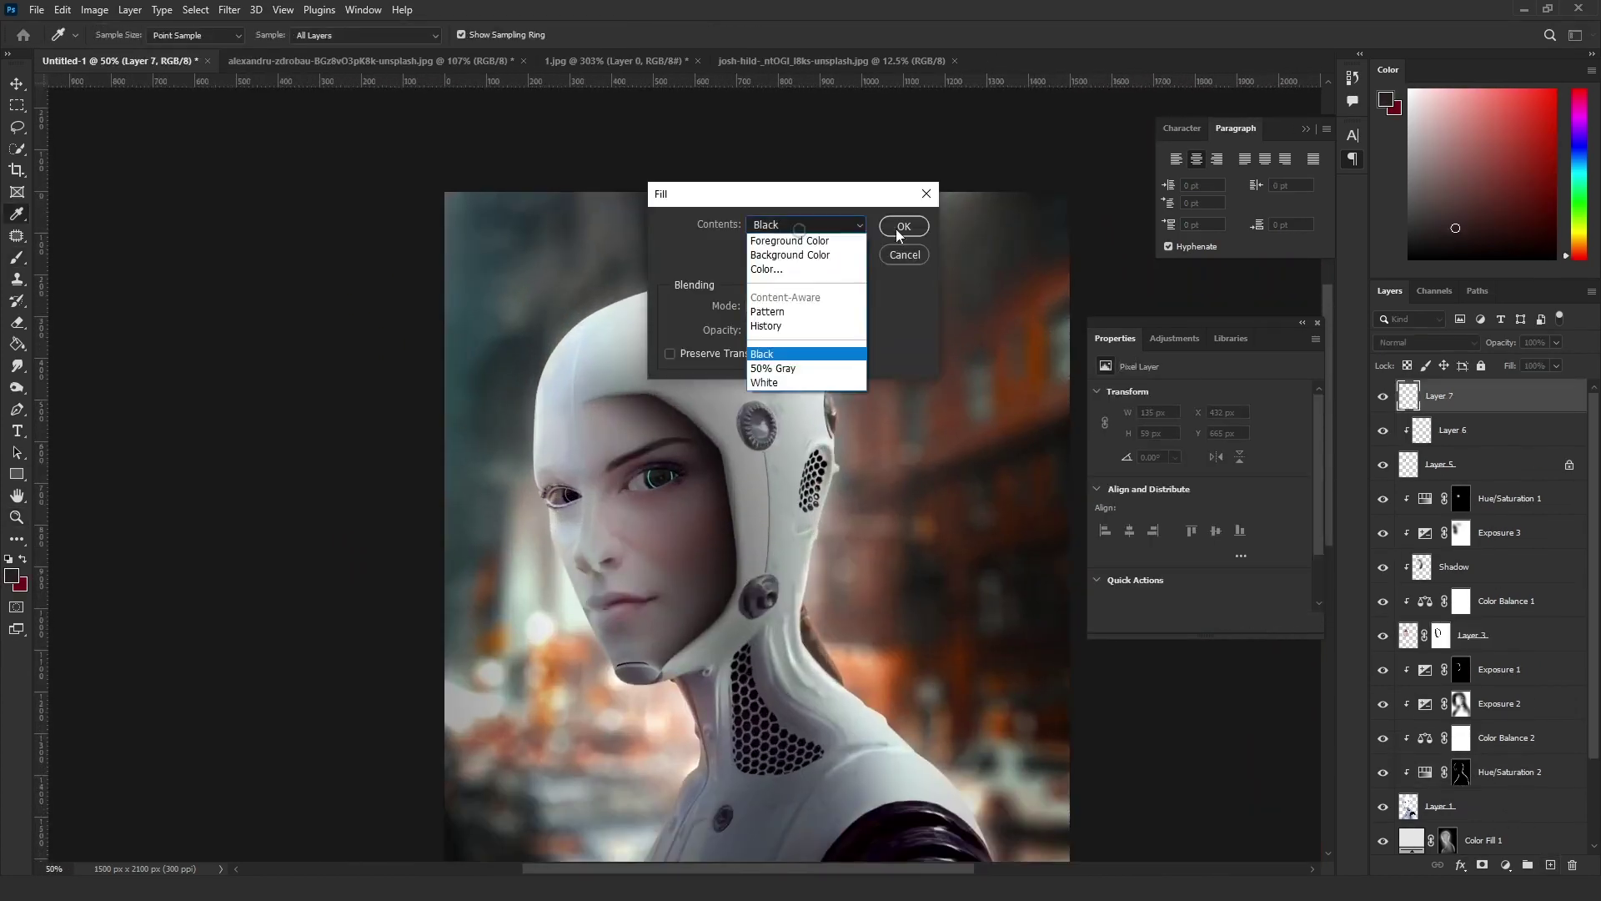
Lower the soft brush's flow to about 14% for glow painting
{"action": "scroll", "coordinate": [520, 392], "scroll_direction": "down", "scroll_amount": 5, "text": "alt"}
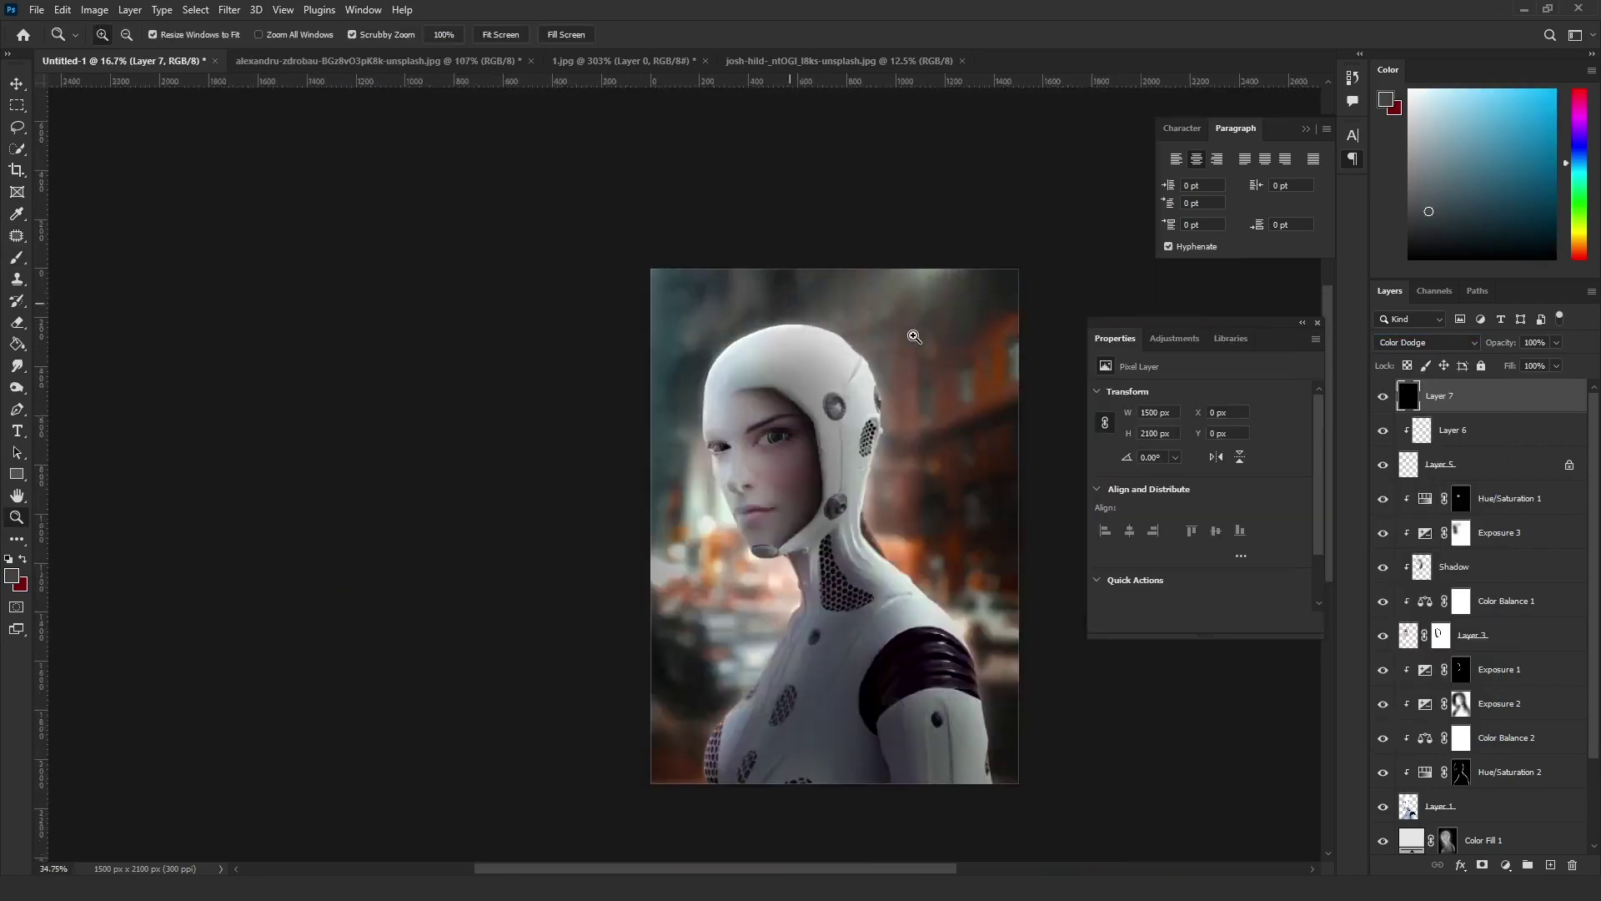
{"action": "scroll", "coordinate": [771, 321], "scroll_direction": "up", "scroll_amount": 6, "text": "alt"}
{"action": "left_click_drag", "start_coordinate": [488, 50], "coordinate": [453, 50]}
{"action": "left_click_drag", "start_coordinate": [926, 357], "coordinate": [783, 298]}
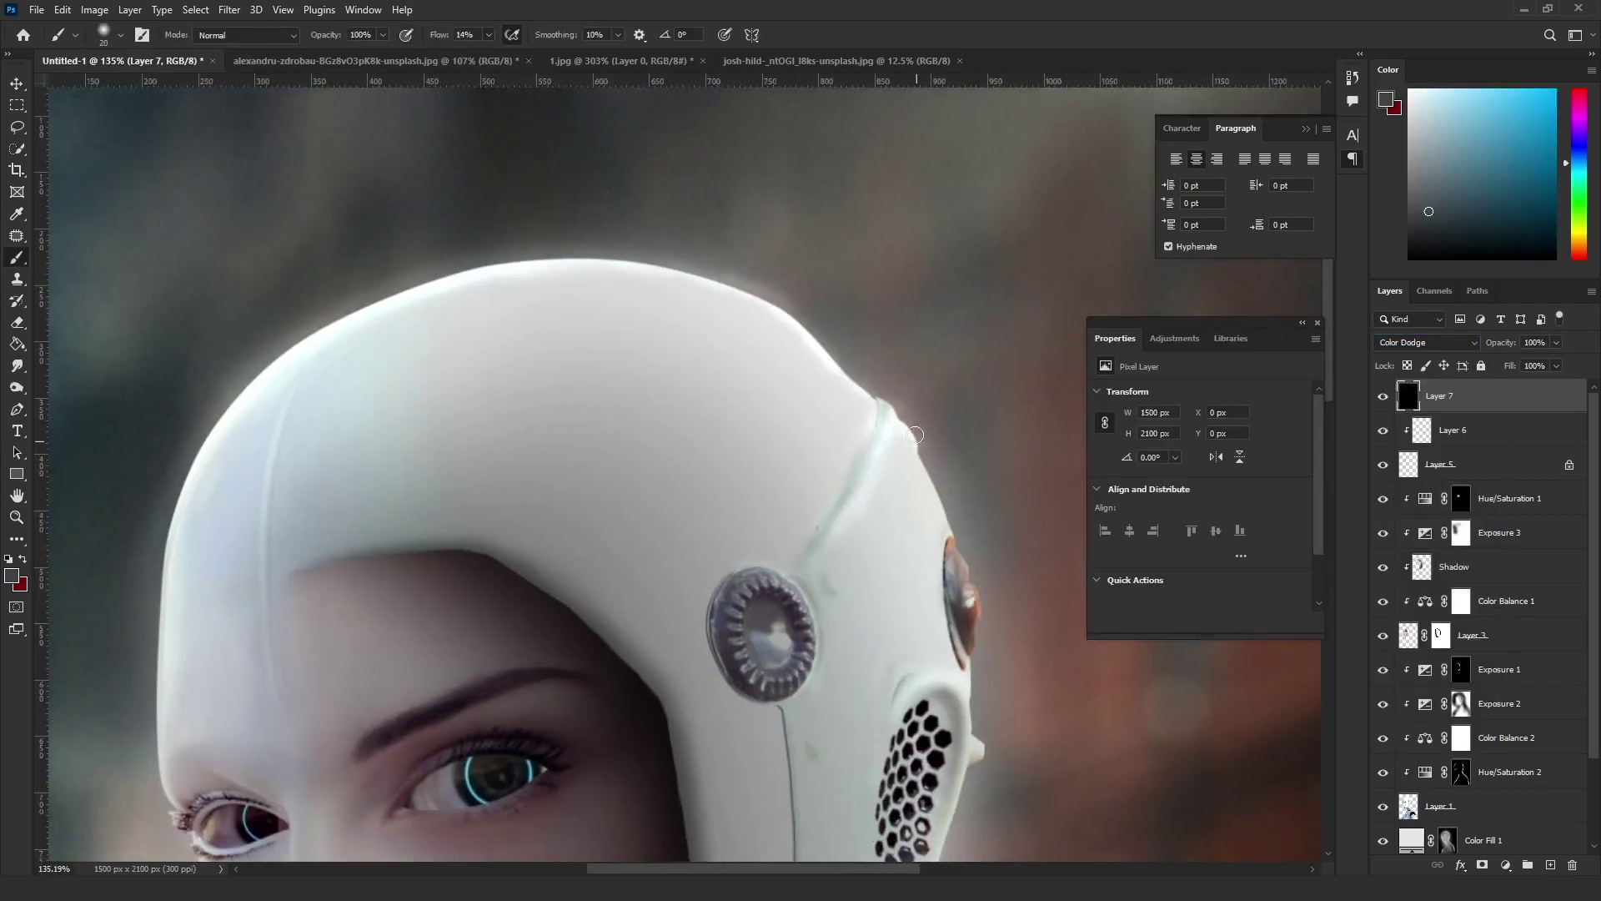
Pan and zoom from the forehead and eyes out to the whole portrait
{"action": "scroll", "coordinate": [915, 434], "scroll_direction": "down", "scroll_amount": 2}
{"action": "scroll", "coordinate": [834, 400], "scroll_direction": "down", "scroll_amount": 4}
{"action": "scroll", "coordinate": [708, 358], "scroll_direction": "down", "scroll_amount": 3}
{"action": "scroll", "coordinate": [582, 323], "scroll_direction": "down", "scroll_amount": 3}
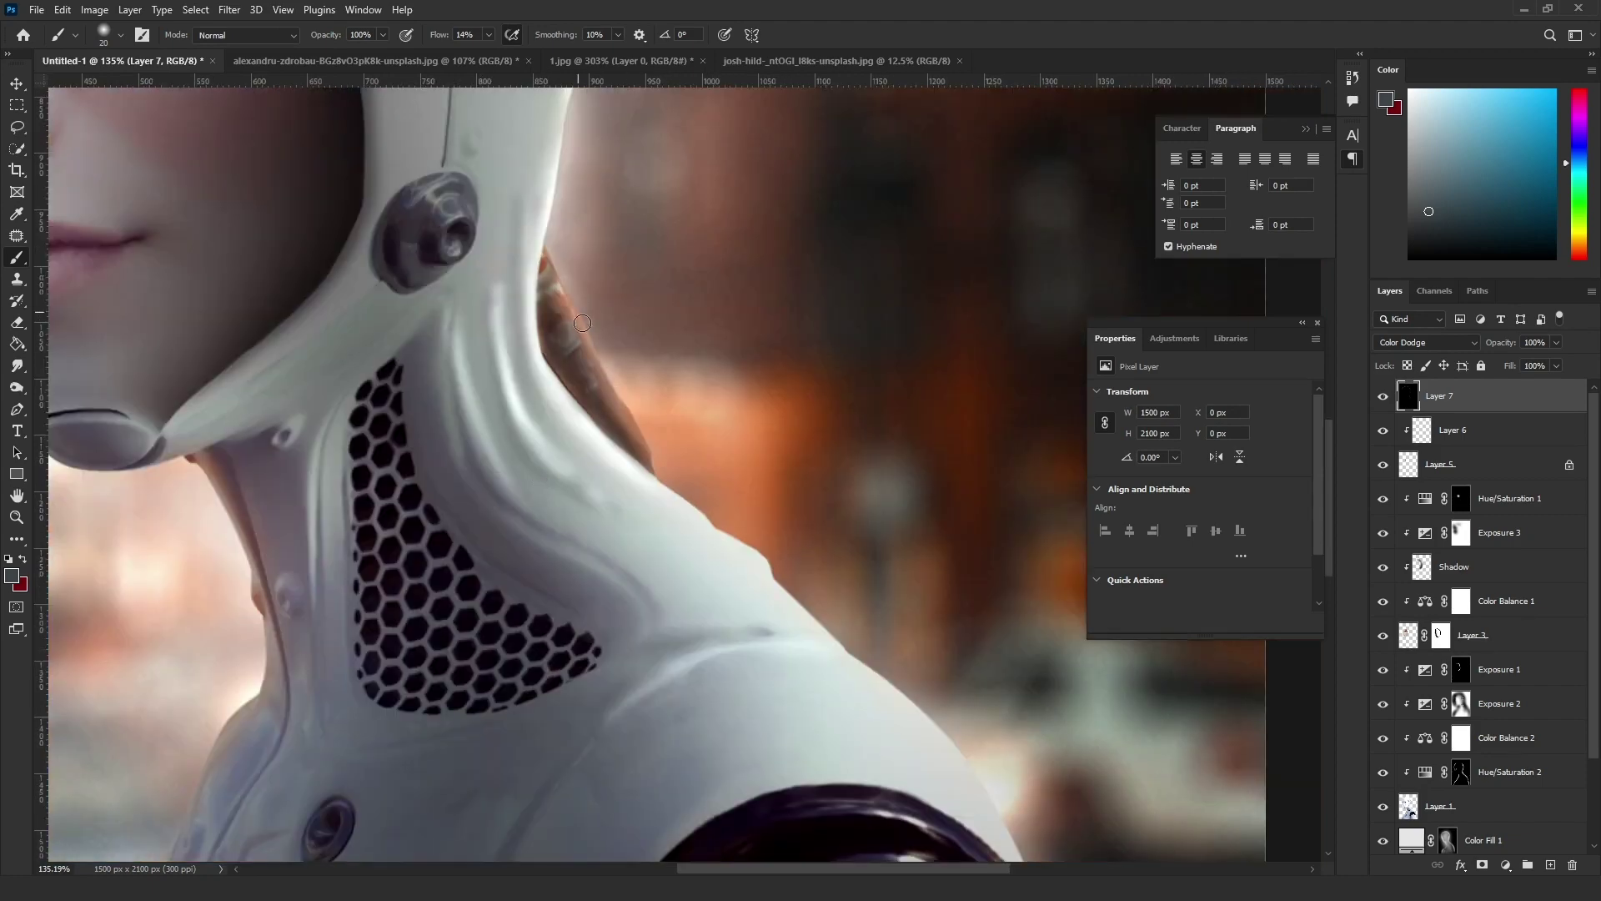
{"action": "scroll", "coordinate": [582, 323], "scroll_direction": "down", "scroll_amount": 3}
{"action": "scroll", "coordinate": [588, 329], "scroll_direction": "down", "scroll_amount": 3}
{"action": "scroll", "coordinate": [592, 338], "scroll_direction": "down", "scroll_amount": 3}
{"action": "scroll", "coordinate": [597, 345], "scroll_direction": "down", "scroll_amount": 2}
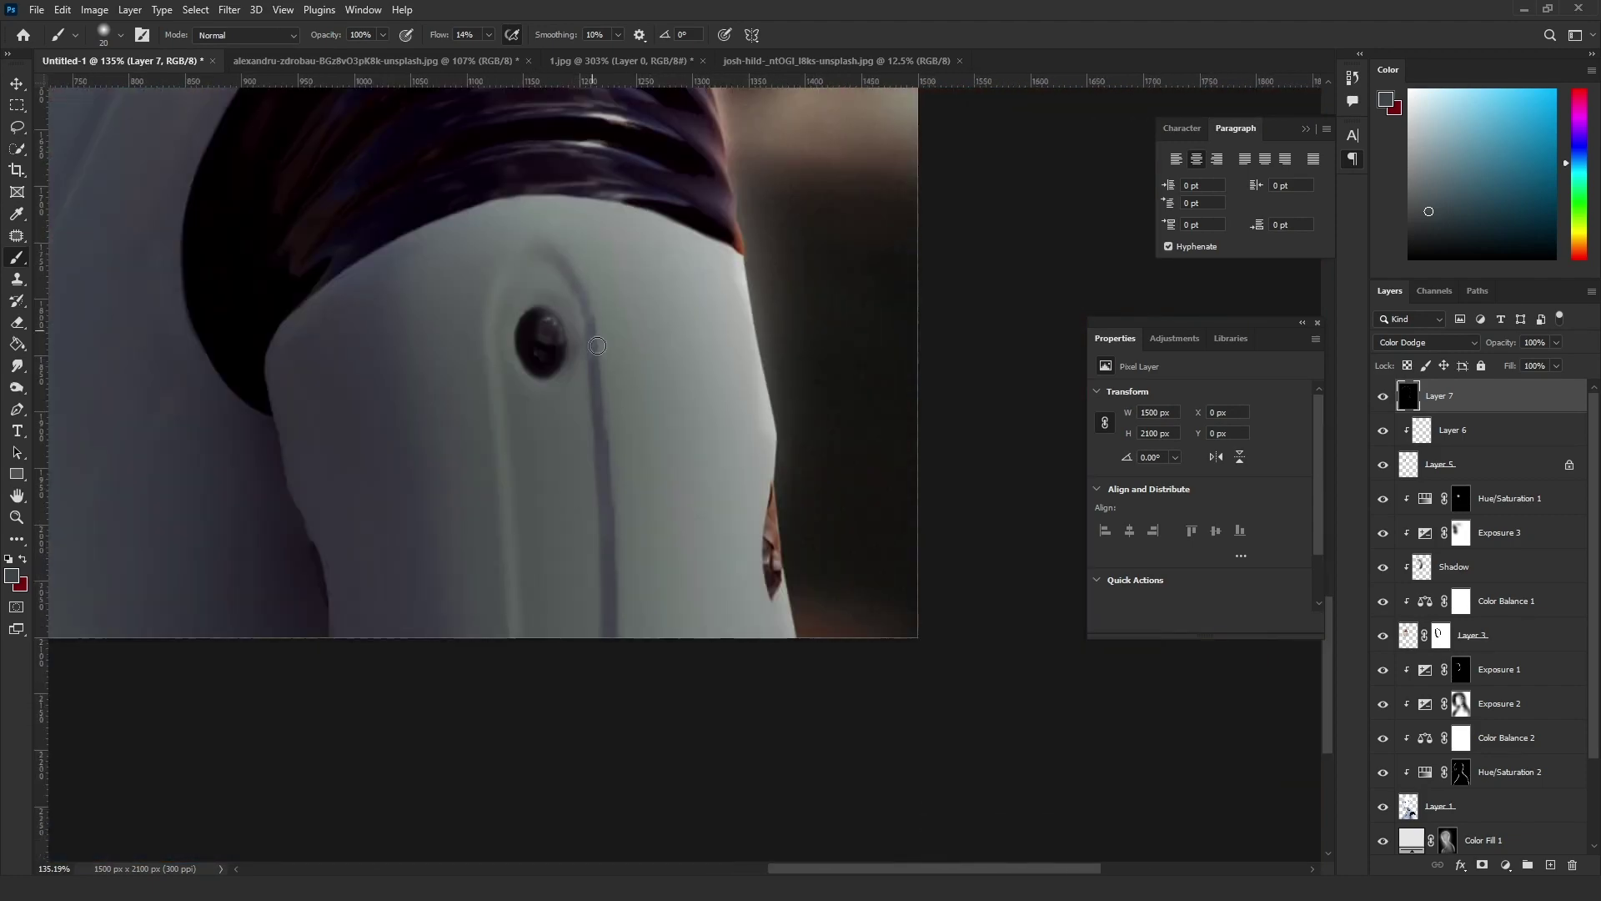
{"action": "scroll", "coordinate": [509, 509], "scroll_direction": "down", "scroll_amount": 5}
{"action": "scroll", "coordinate": [646, 527], "scroll_direction": "up", "scroll_amount": 6}
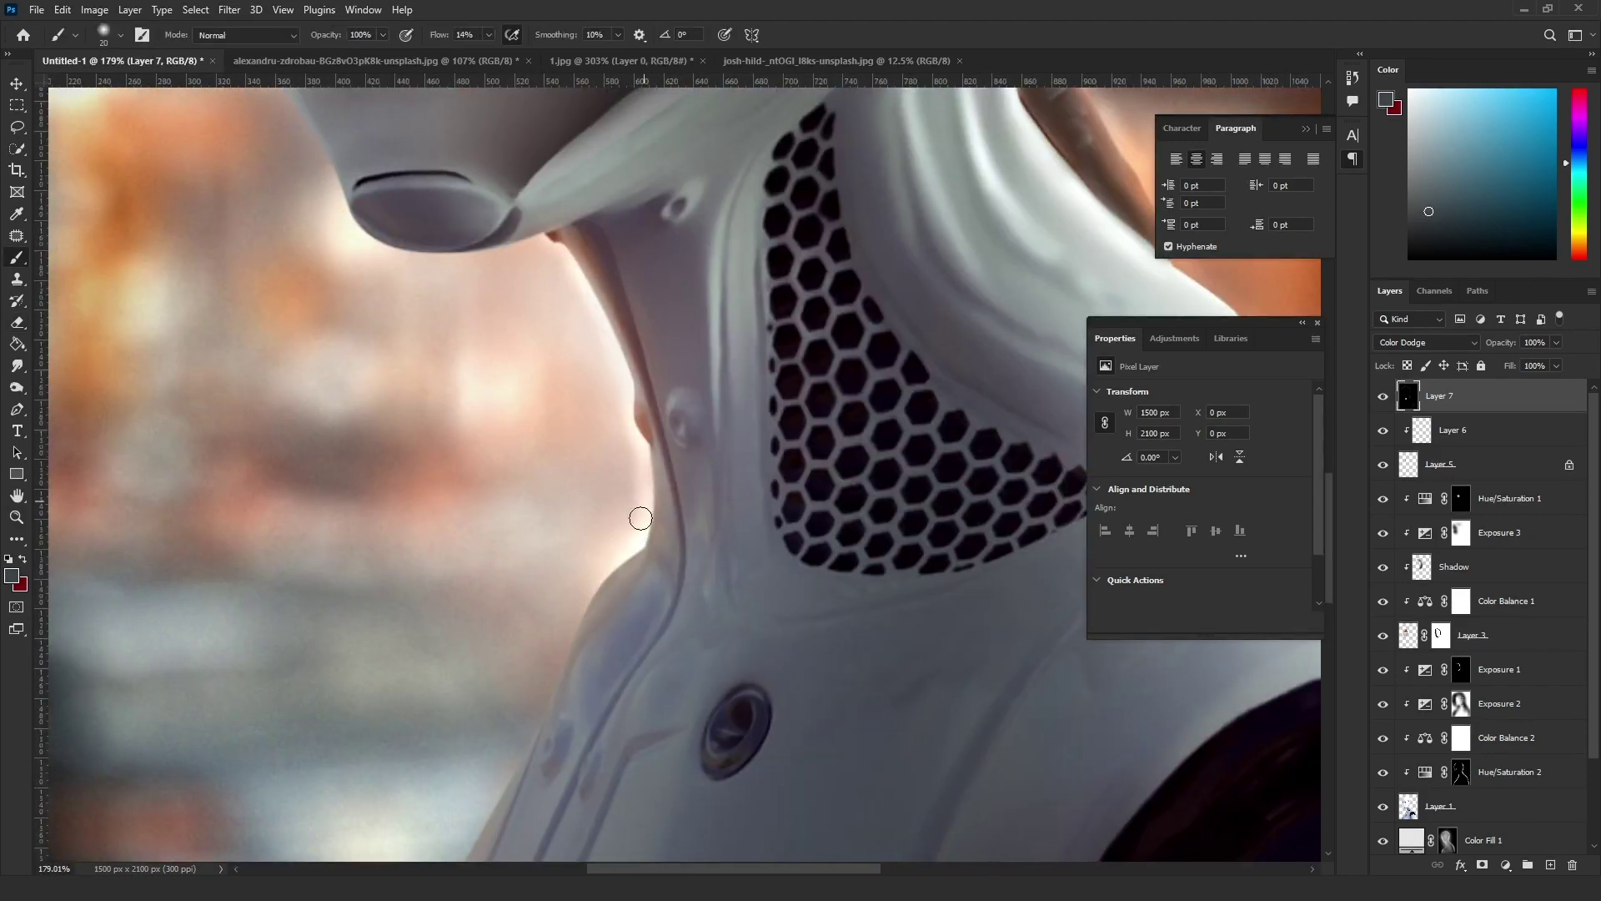
{"action": "scroll", "coordinate": [641, 500], "scroll_direction": "down", "scroll_amount": 3}
{"action": "scroll", "coordinate": [639, 415], "scroll_direction": "down", "scroll_amount": 3}
{"action": "scroll", "coordinate": [783, 490], "scroll_direction": "down", "scroll_amount": 3}
{"action": "scroll", "coordinate": [447, 621], "scroll_direction": "left", "scroll_amount": 3}
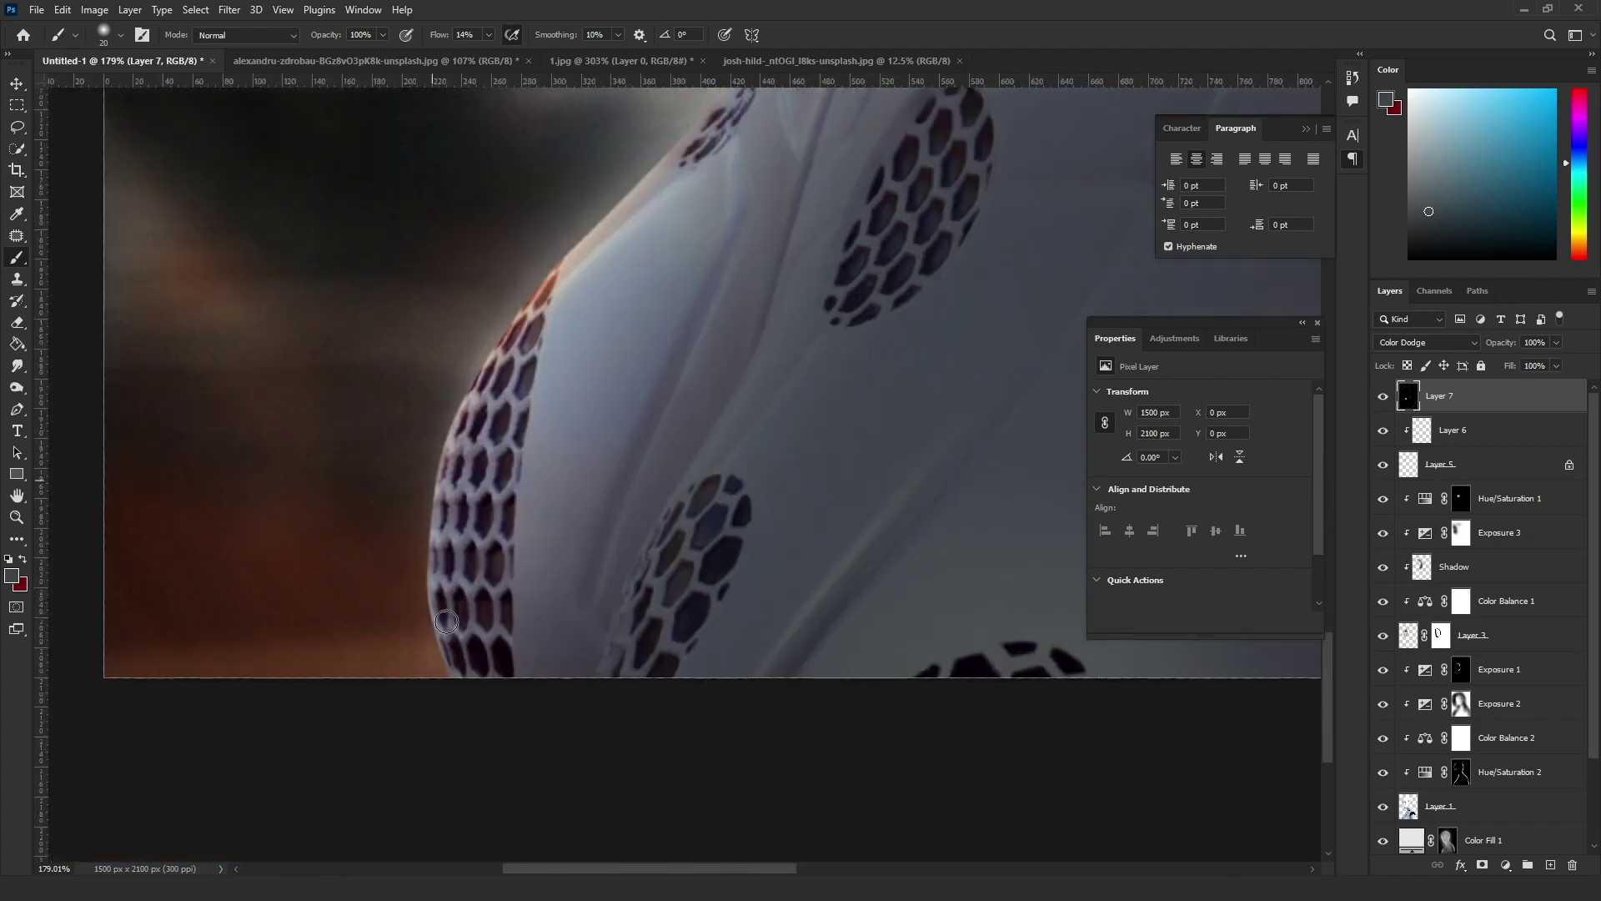
{"action": "scroll", "coordinate": [447, 621], "scroll_direction": "down", "scroll_amount": 5}
{"action": "scroll", "coordinate": [509, 363], "scroll_direction": "up", "scroll_amount": 6}
{"action": "left_click_drag", "start_coordinate": [694, 753], "coordinate": [557, 476]}
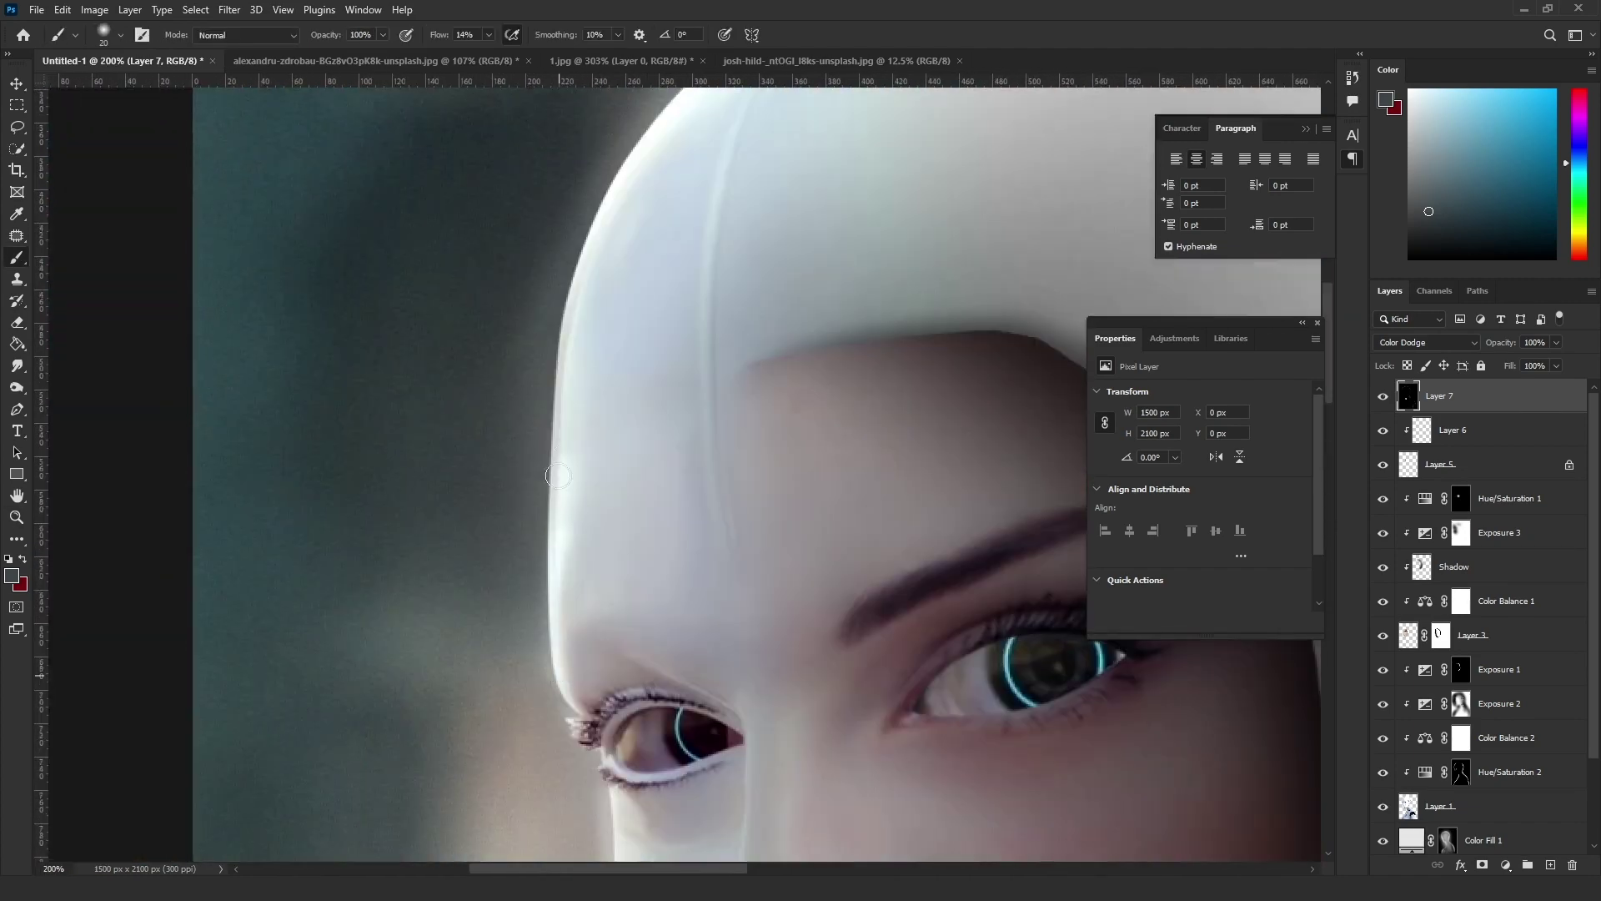
{"action": "key", "text": "z"}
{"action": "left_click_drag", "start_coordinate": [759, 464], "coordinate": [648, 326]}
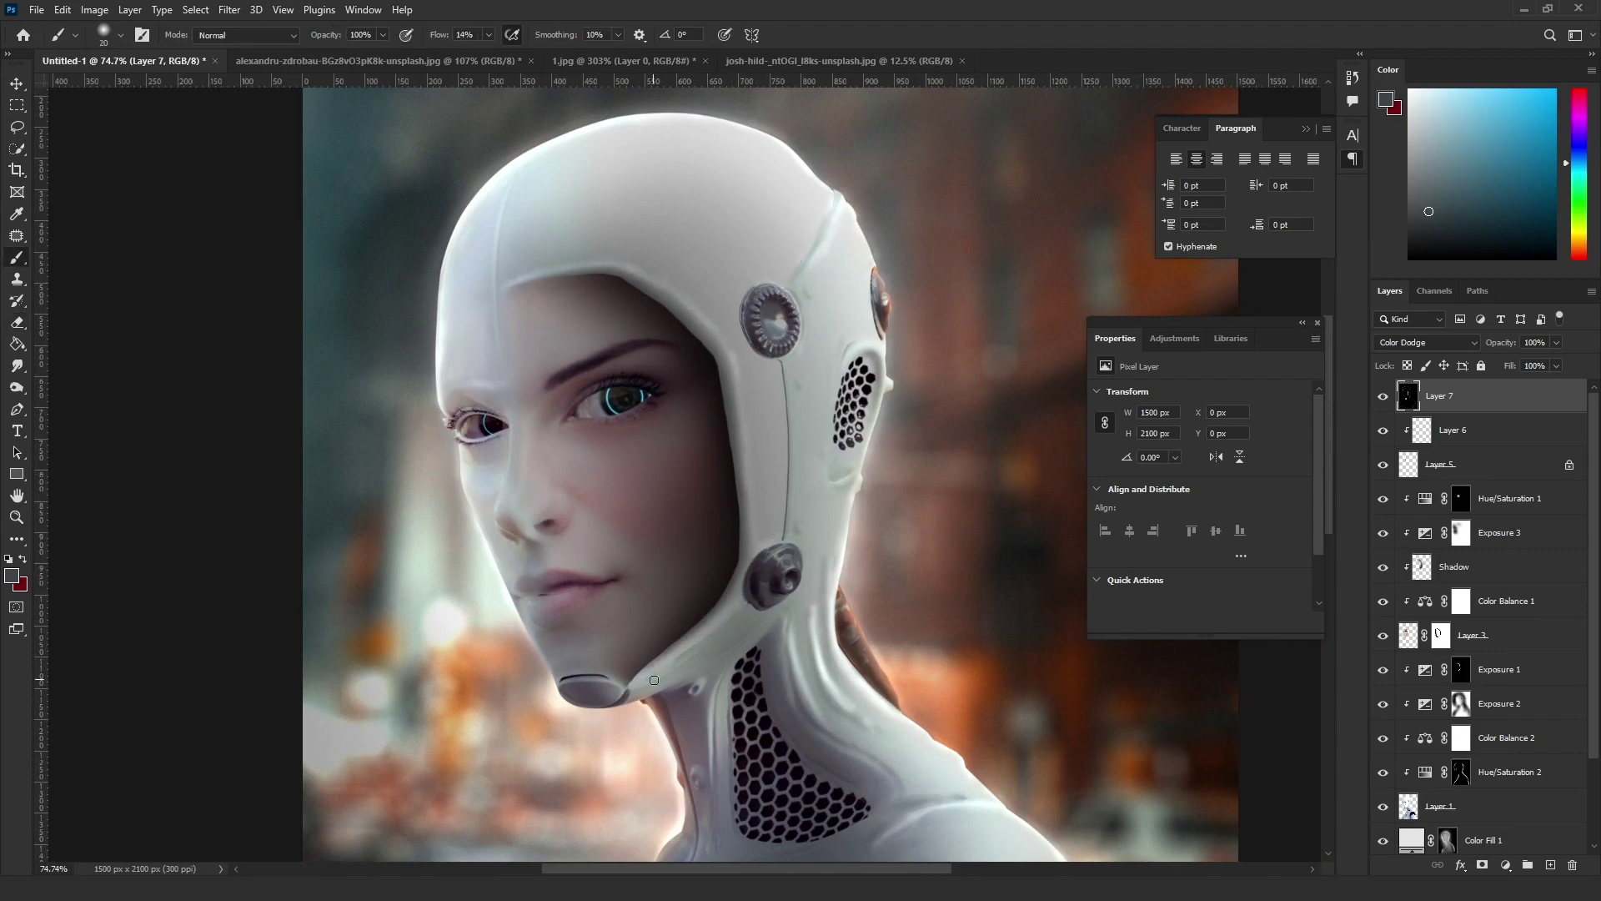
{"action": "left_click_drag", "start_coordinate": [774, 569], "coordinate": [811, 524]}
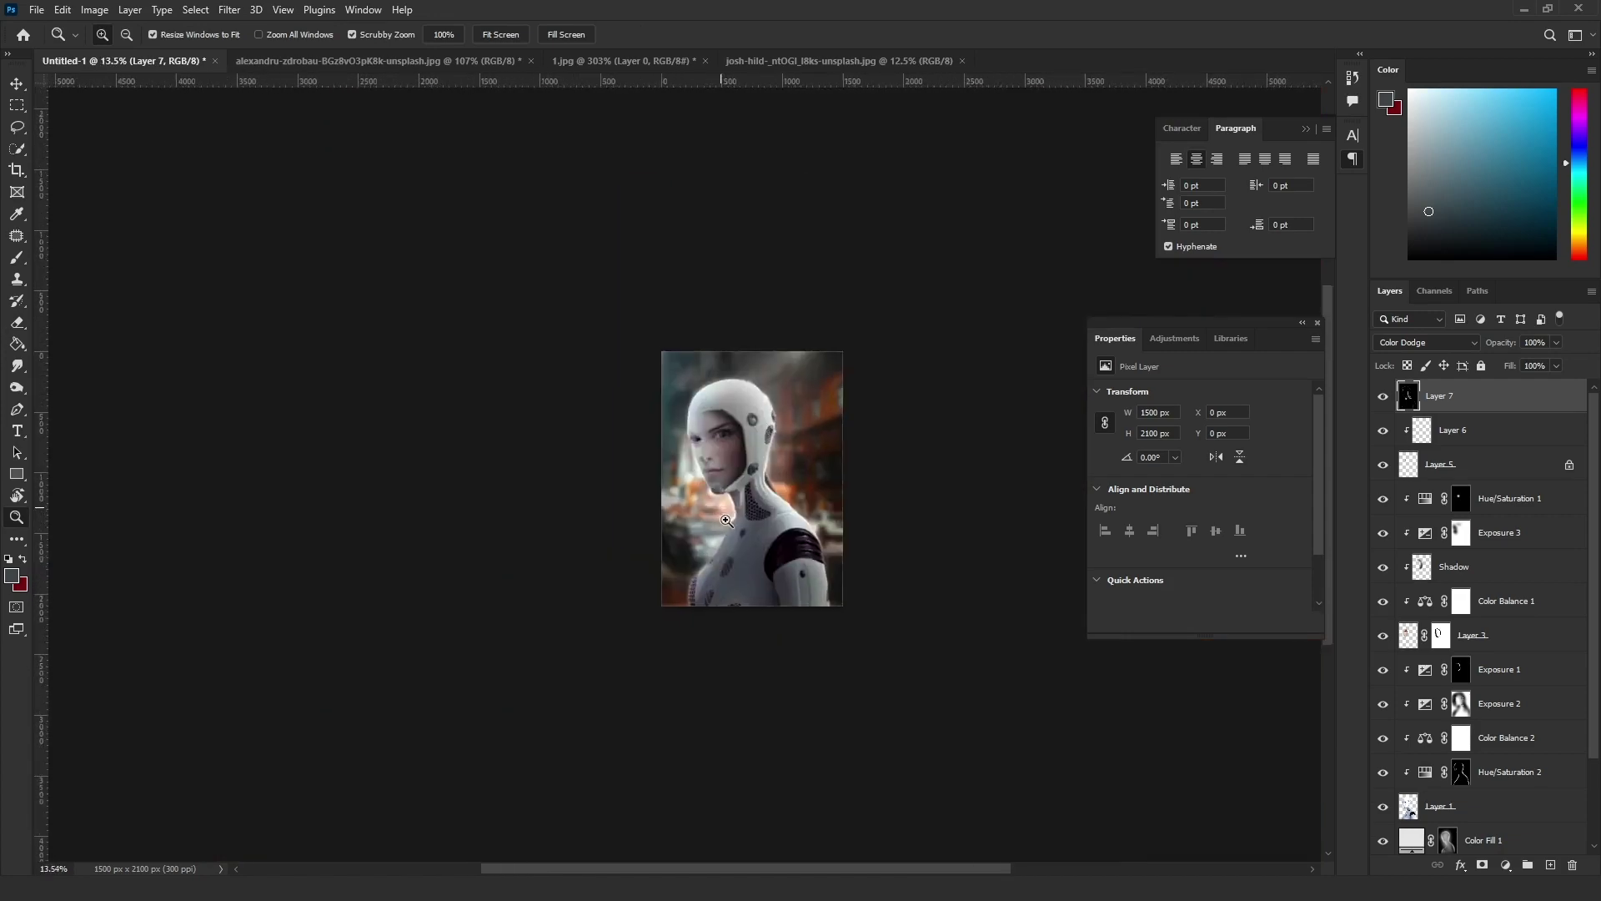
{"action": "left_click_drag", "start_coordinate": [821, 454], "coordinate": [684, 455]}
Add a new layer and draw an unfilled ellipse beside the head
{"action": "key", "text": "ctrl+shift+alt+n"}
{"action": "key", "text": "u"}
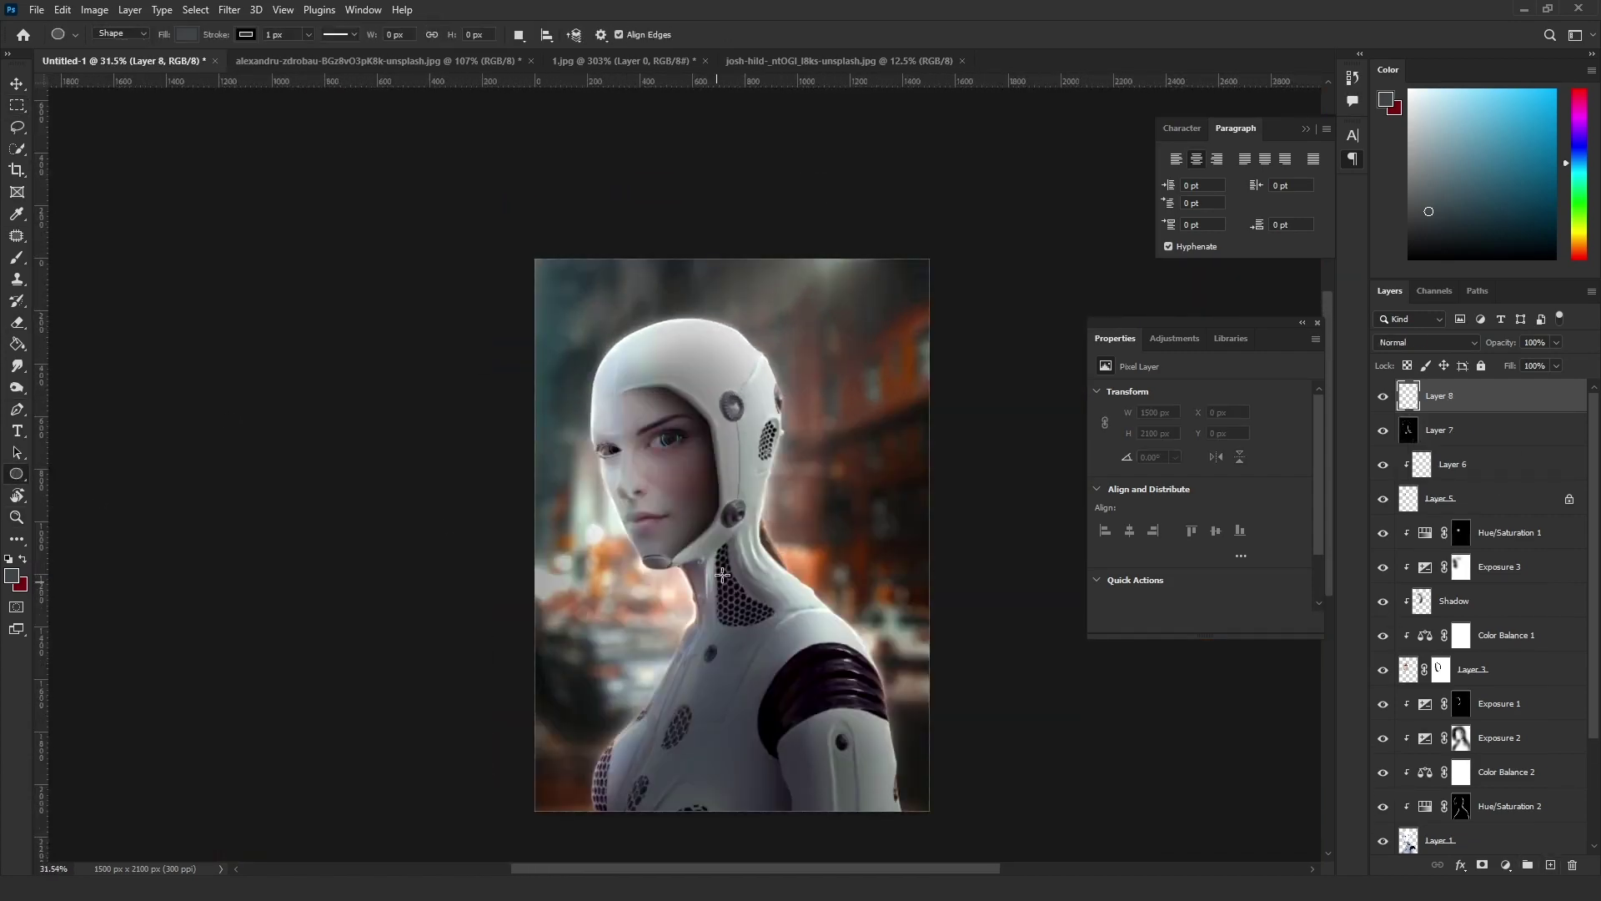
{"action": "left_click_drag", "start_coordinate": [737, 576], "coordinate": [737, 576]}
{"action": "left_click", "coordinate": [187, 34]}
{"action": "left_click", "coordinate": [75, 65]}
{"action": "key", "text": "z"}
{"action": "scroll", "coordinate": [737, 501], "scroll_direction": "up", "scroll_amount": 3}
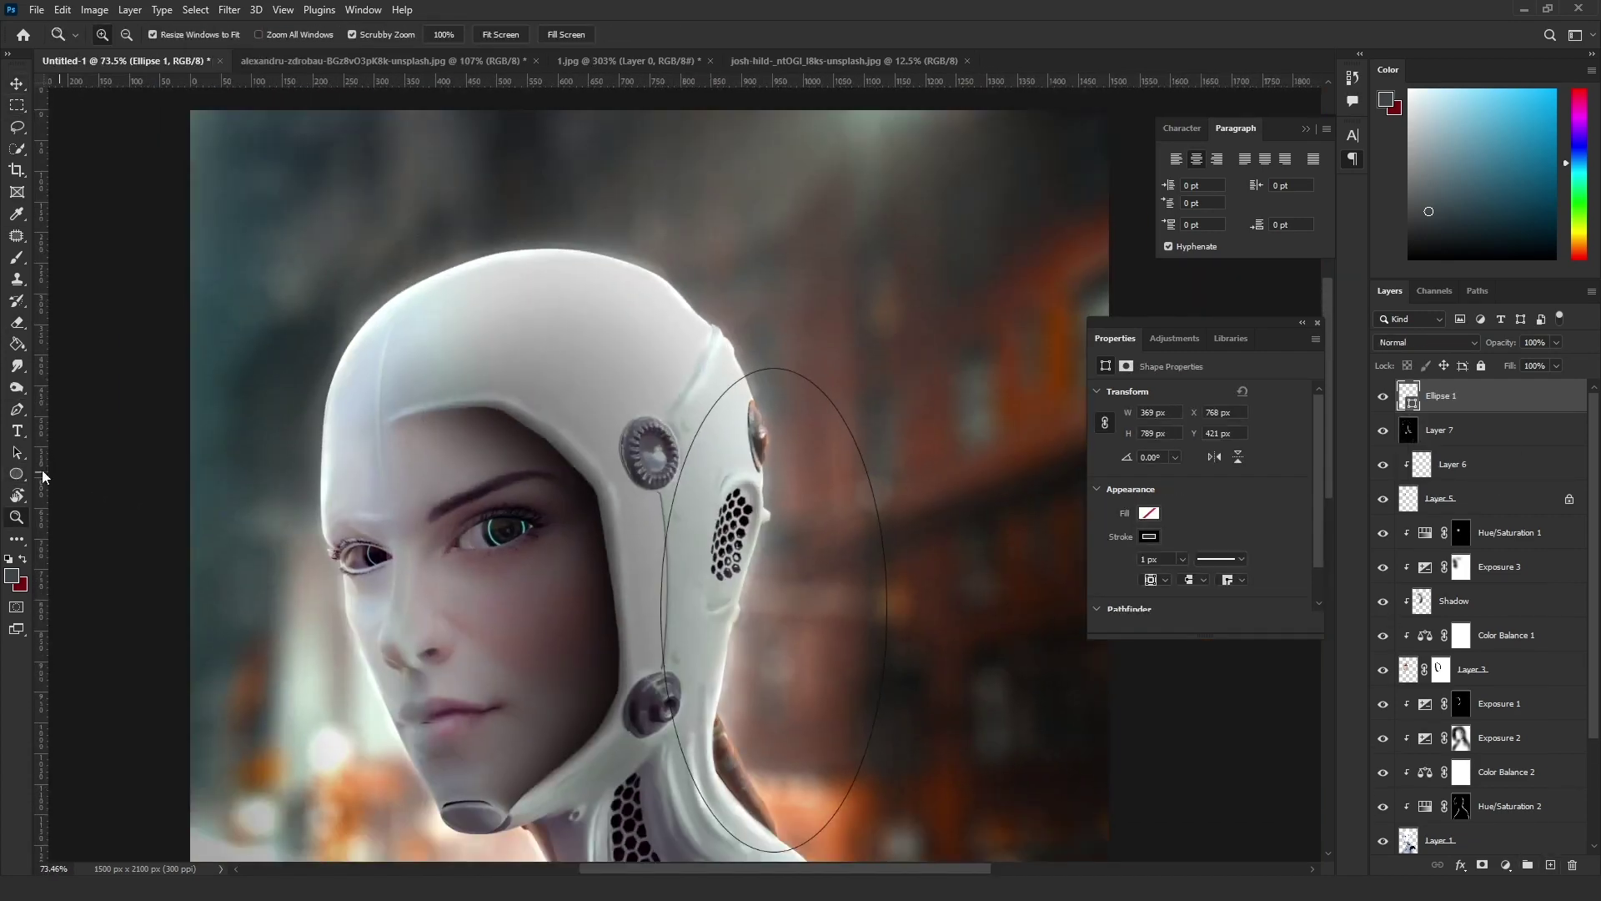
Tilt, move and skew the ellipse into a perspective ring floating above the helmet
{"action": "key", "text": "Return"}
{"action": "key", "text": "ctrl+t"}
{"action": "left_click_drag", "start_coordinate": [901, 868], "coordinate": [825, 308]}
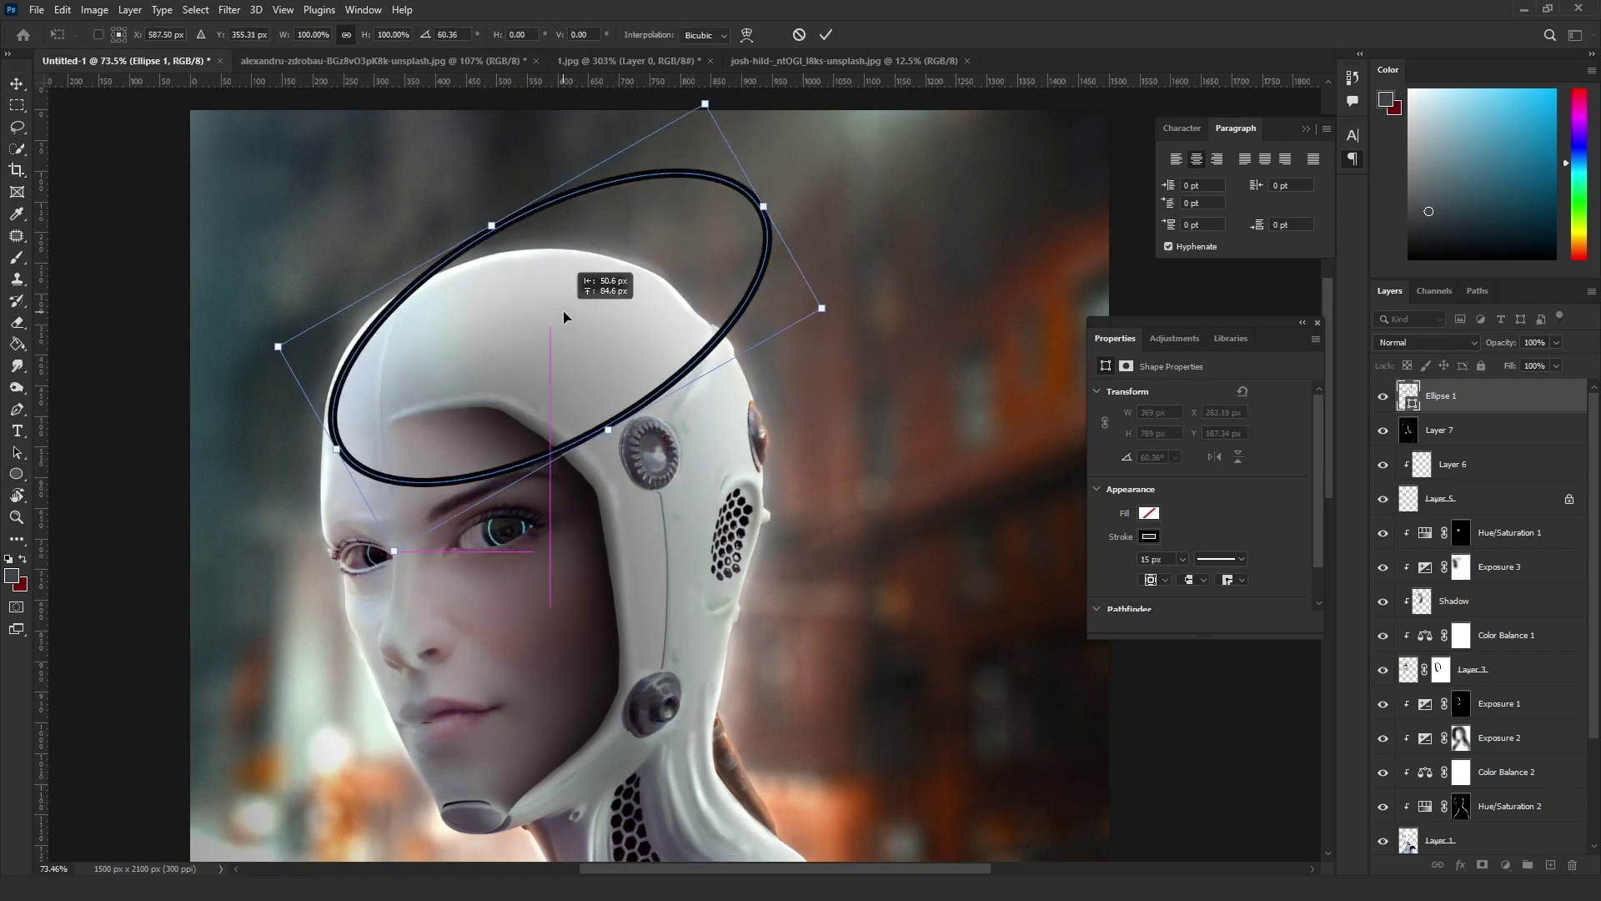
{"action": "left_click_drag", "start_coordinate": [766, 416], "coordinate": [722, 322], "text": "ctrl"}
{"action": "left_click_drag", "start_coordinate": [309, 393], "coordinate": [328, 379], "text": "ctrl"}
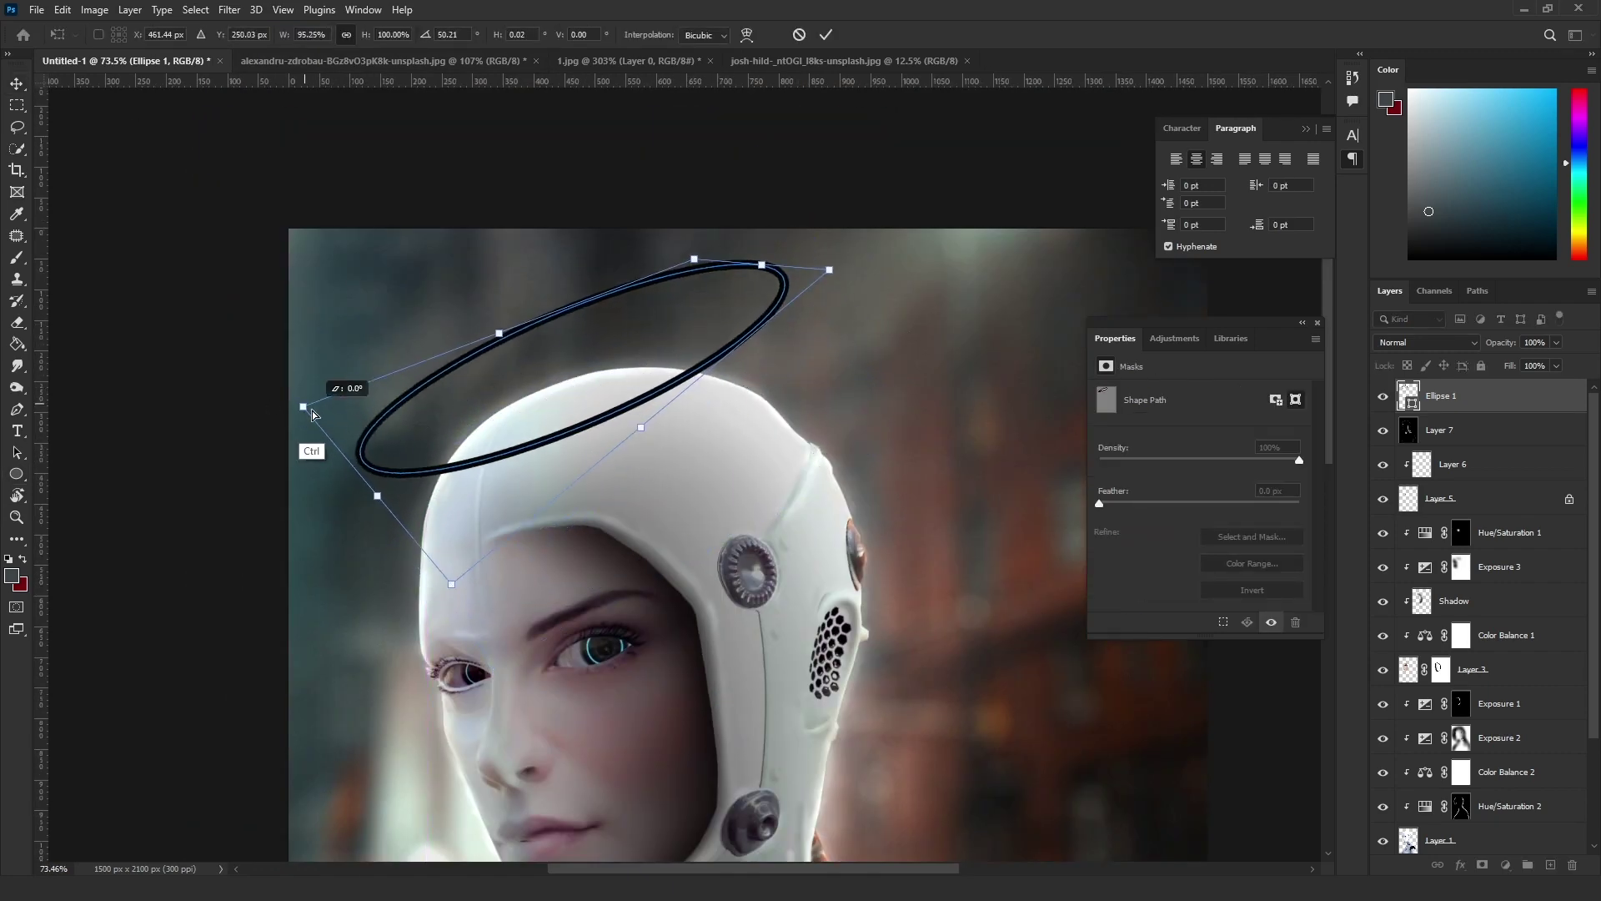
{"action": "left_click_drag", "start_coordinate": [426, 597], "coordinate": [422, 554], "text": "ctrl"}
{"action": "key", "text": "Return"}
{"action": "scroll", "coordinate": [751, 321], "scroll_direction": "down", "scroll_amount": 3}
{"action": "left_click", "coordinate": [750, 321], "text": "ctrl"}
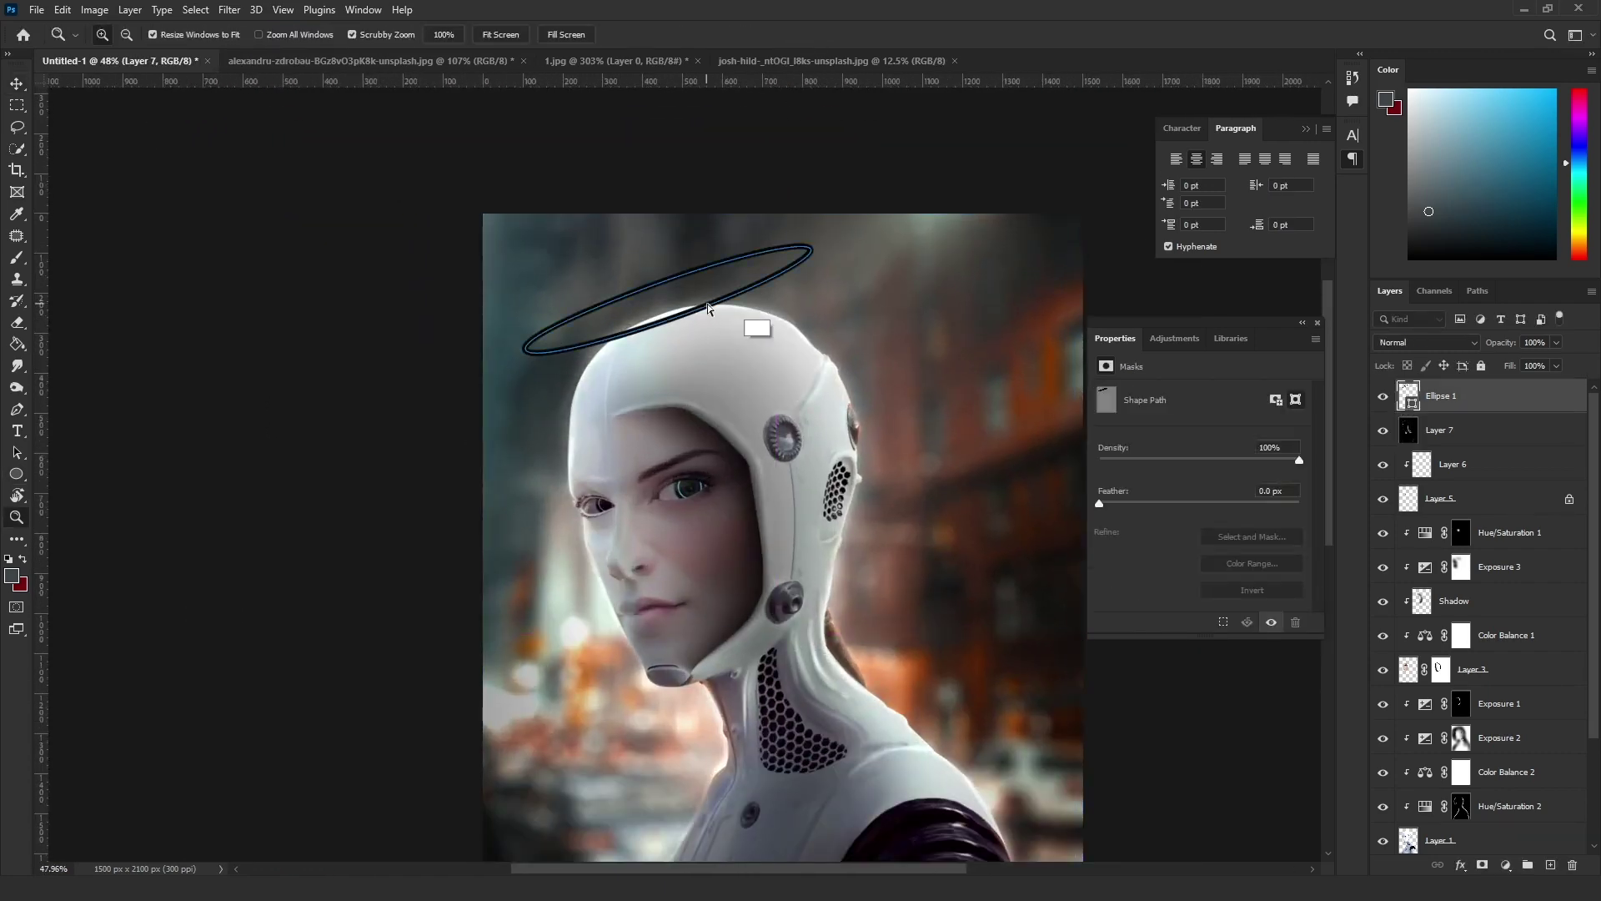
{"action": "scroll", "coordinate": [751, 321], "scroll_direction": "down", "scroll_amount": 5}
{"action": "scroll", "coordinate": [751, 321], "scroll_direction": "up", "scroll_amount": 5}
Give the halo ring a white Color Overlay and an Outer Glow effect
{"action": "double_click", "coordinate": [1409, 397]}
{"action": "key", "text": "Escape"}
{"action": "key", "text": "v"}
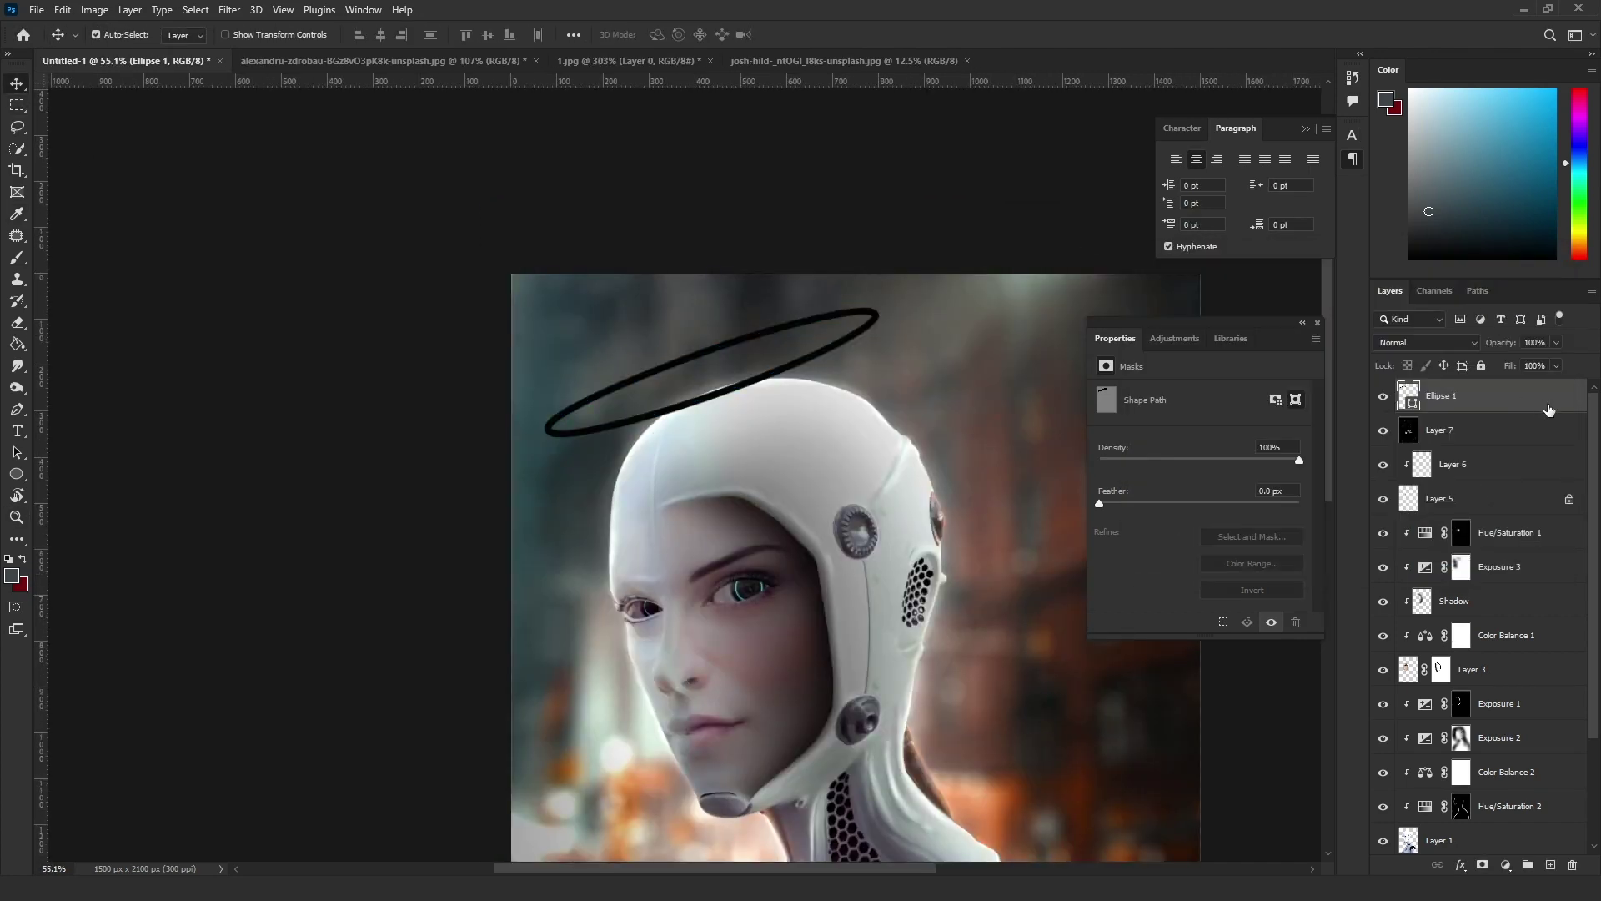
{"action": "double_click", "coordinate": [1501, 397]}
{"action": "left_click", "coordinate": [992, 419]}
{"action": "left_click", "coordinate": [1334, 255]}
{"action": "left_click", "coordinate": [1531, 282]}
{"action": "left_click", "coordinate": [989, 485]}
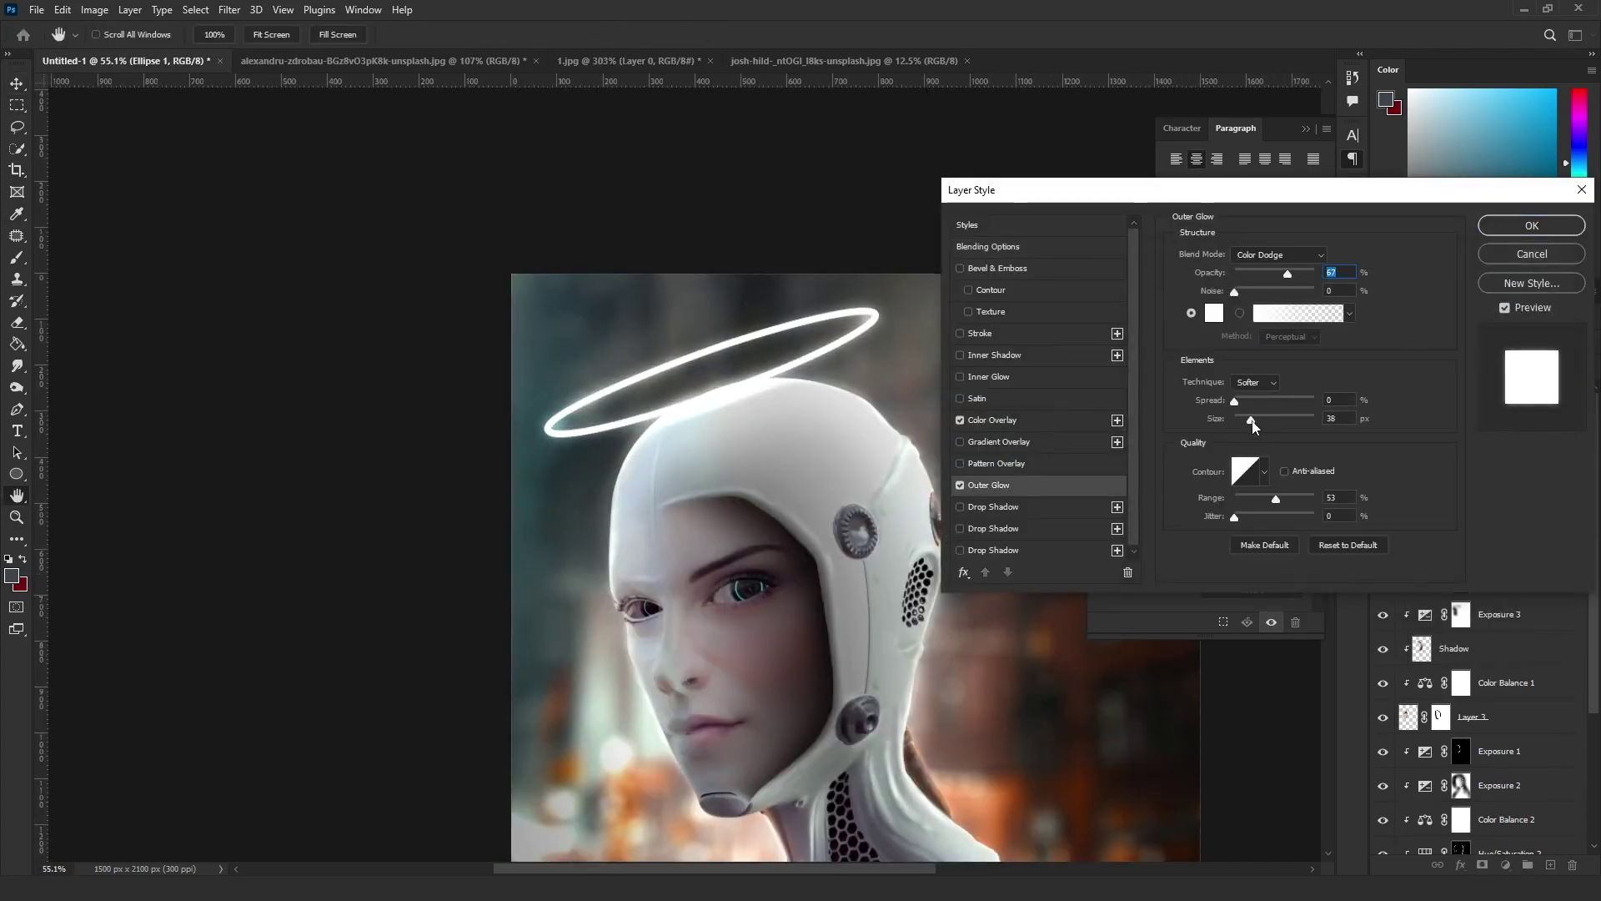
{"action": "key", "text": "Return"}
Resize the halo, then add a Screen-mode Color Fill layer hidden by a black mask
{"action": "key", "text": "ctrl+minus"}
{"action": "key", "text": "ctrl+minus"}
{"action": "key", "text": "ctrl+t"}
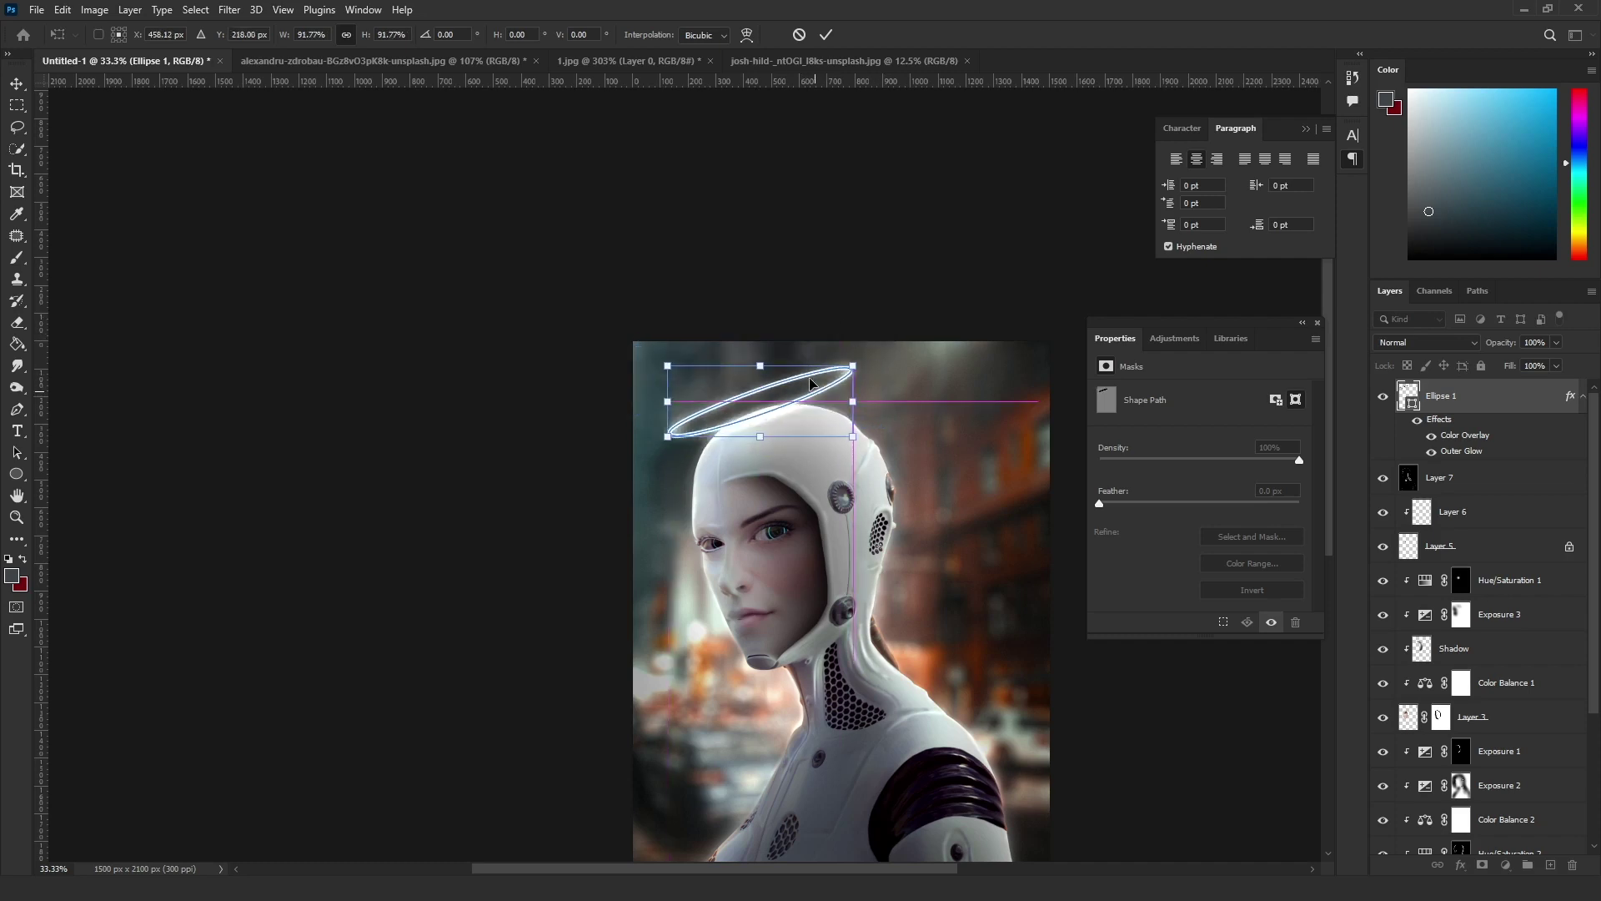
{"action": "key", "text": "Return"}
{"action": "left_click", "coordinate": [1505, 864]}
{"action": "left_click", "coordinate": [1417, 563]}
{"action": "left_click", "coordinate": [1426, 342]}
Invert the fill layer's mask and paint white light around the halo and helmet top
{"action": "left_click", "coordinate": [1417, 476]}
{"action": "key", "text": "ctrl+i"}
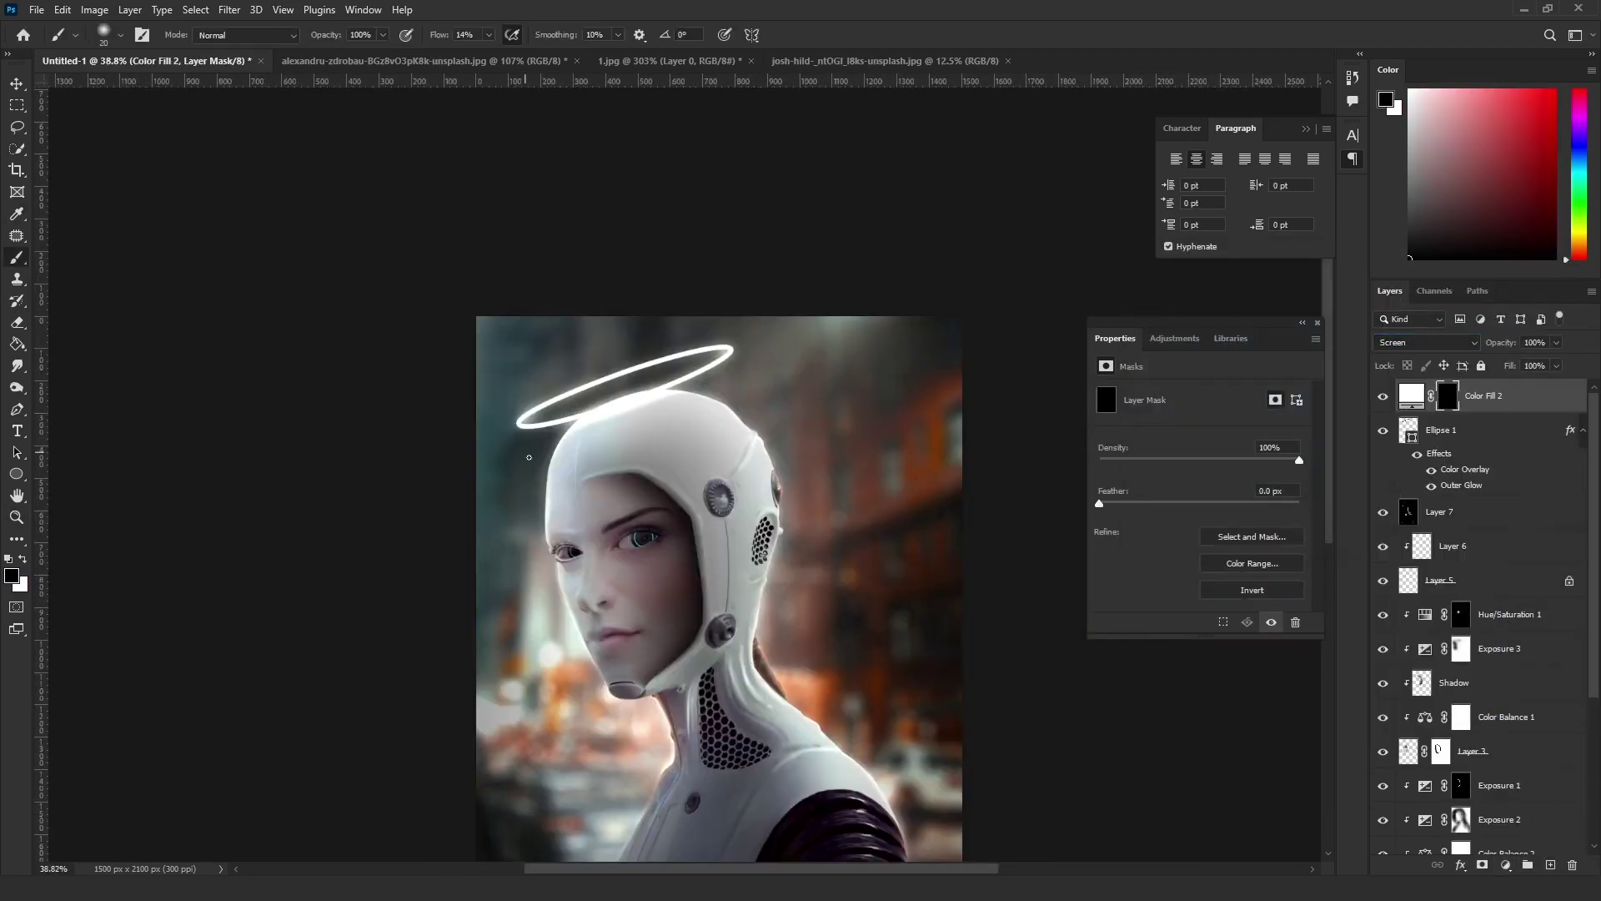
{"action": "key", "text": "x"}
{"action": "left_click_drag", "start_coordinate": [517, 417], "coordinate": [568, 430]}
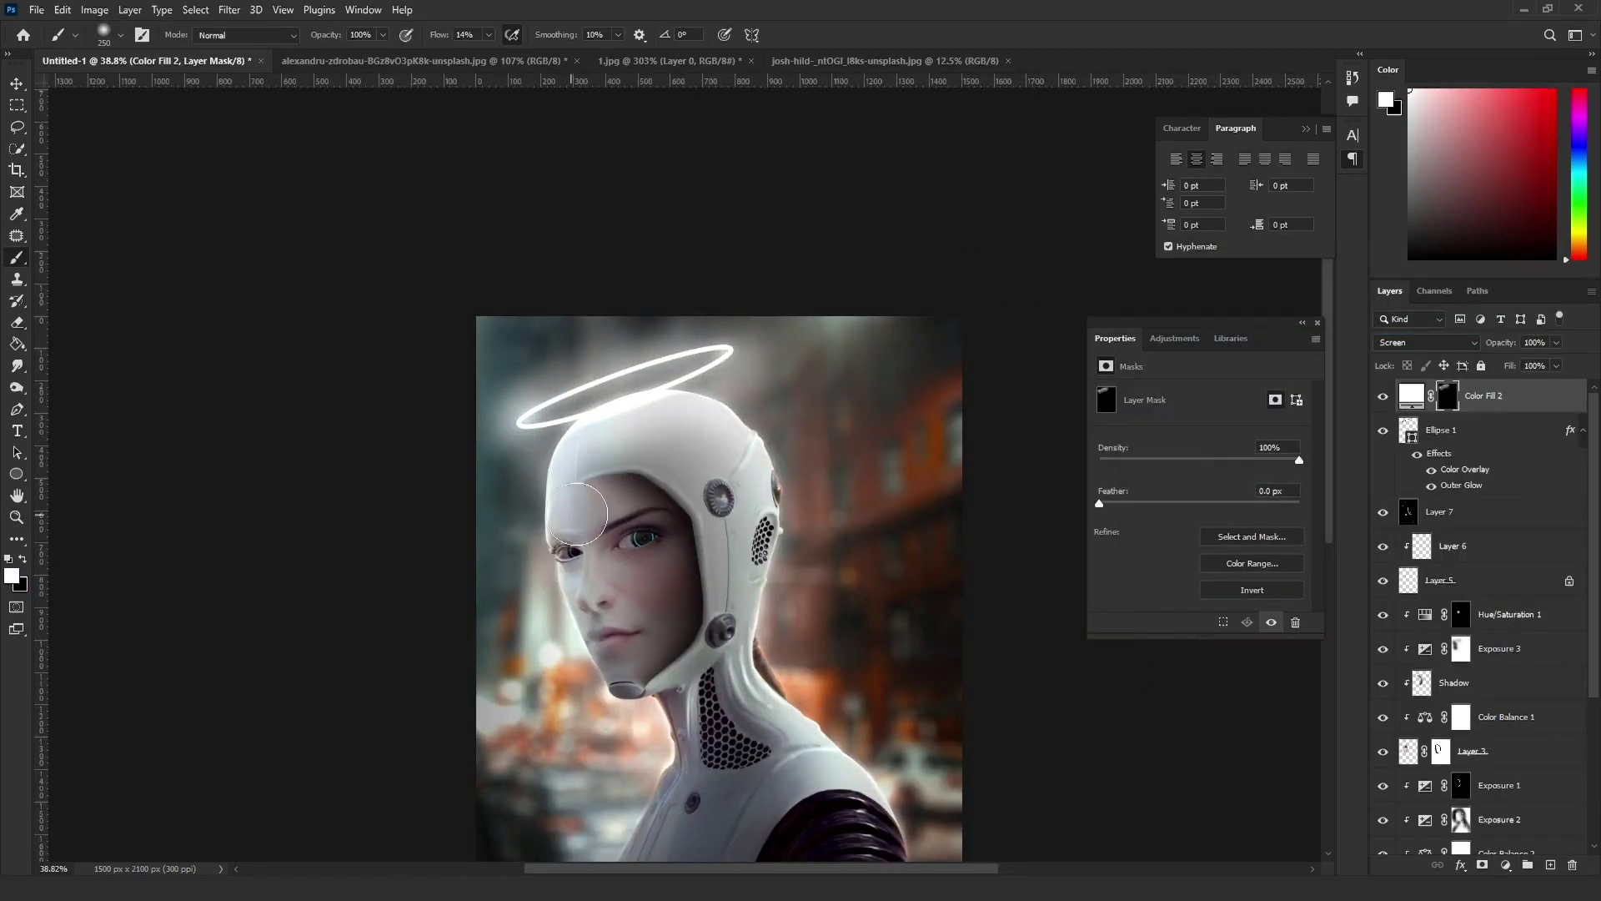
{"action": "key", "text": "x"}
{"action": "key", "text": "z"}
{"action": "mouse_move", "coordinate": [651, 528]}
{"action": "left_mouse_down"}
{"action": "mouse_move", "coordinate": [614, 528]}
{"action": "mouse_move", "coordinate": [667, 525]}
{"action": "left_mouse_up"}
{"action": "key", "text": "b"}
{"action": "key", "text": "x"}
Place an overlay photo into the portrait and paint it into the background
{"action": "left_click", "coordinate": [37, 9]}
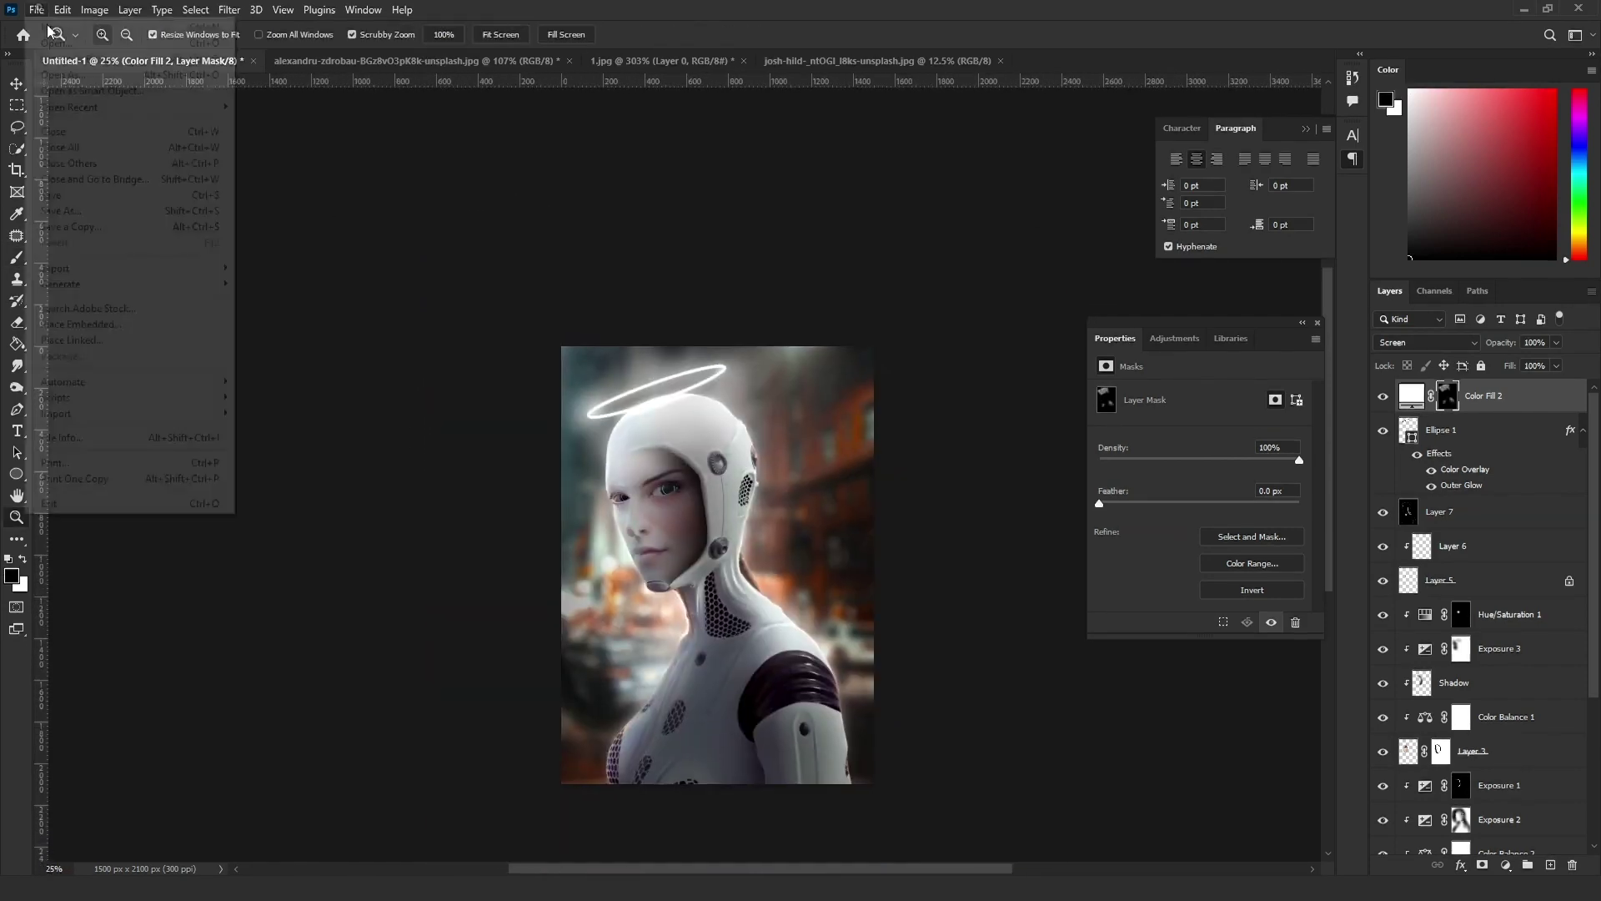
{"action": "left_click", "coordinate": [1426, 342]}
{"action": "left_click", "coordinate": [1393, 445]}
{"action": "key", "text": "z"}
{"action": "left_click_drag", "start_coordinate": [644, 375], "coordinate": [701, 375]}
{"action": "key", "text": "b"}
{"action": "key", "text": "x"}
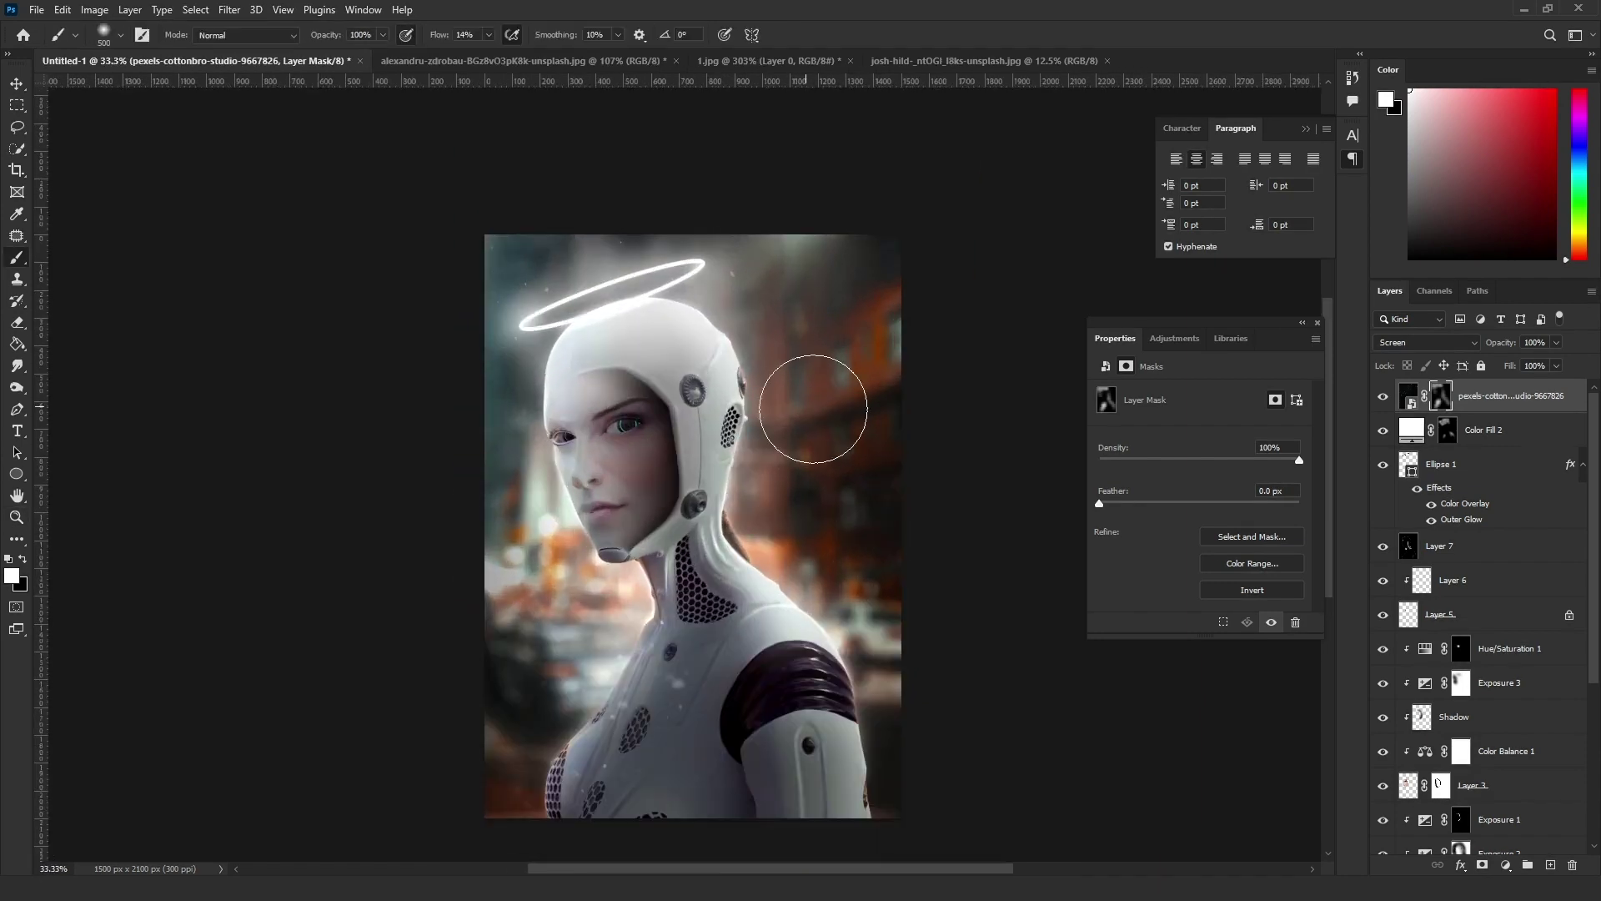
{"action": "key", "text": "z"}
{"action": "left_click_drag", "start_coordinate": [859, 403], "coordinate": [878, 403]}
Paint black on the Exposure 2 mask over the chest, then launch Camera Raw Filter
{"action": "left_click", "coordinate": [878, 403], "text": "ctrl"}
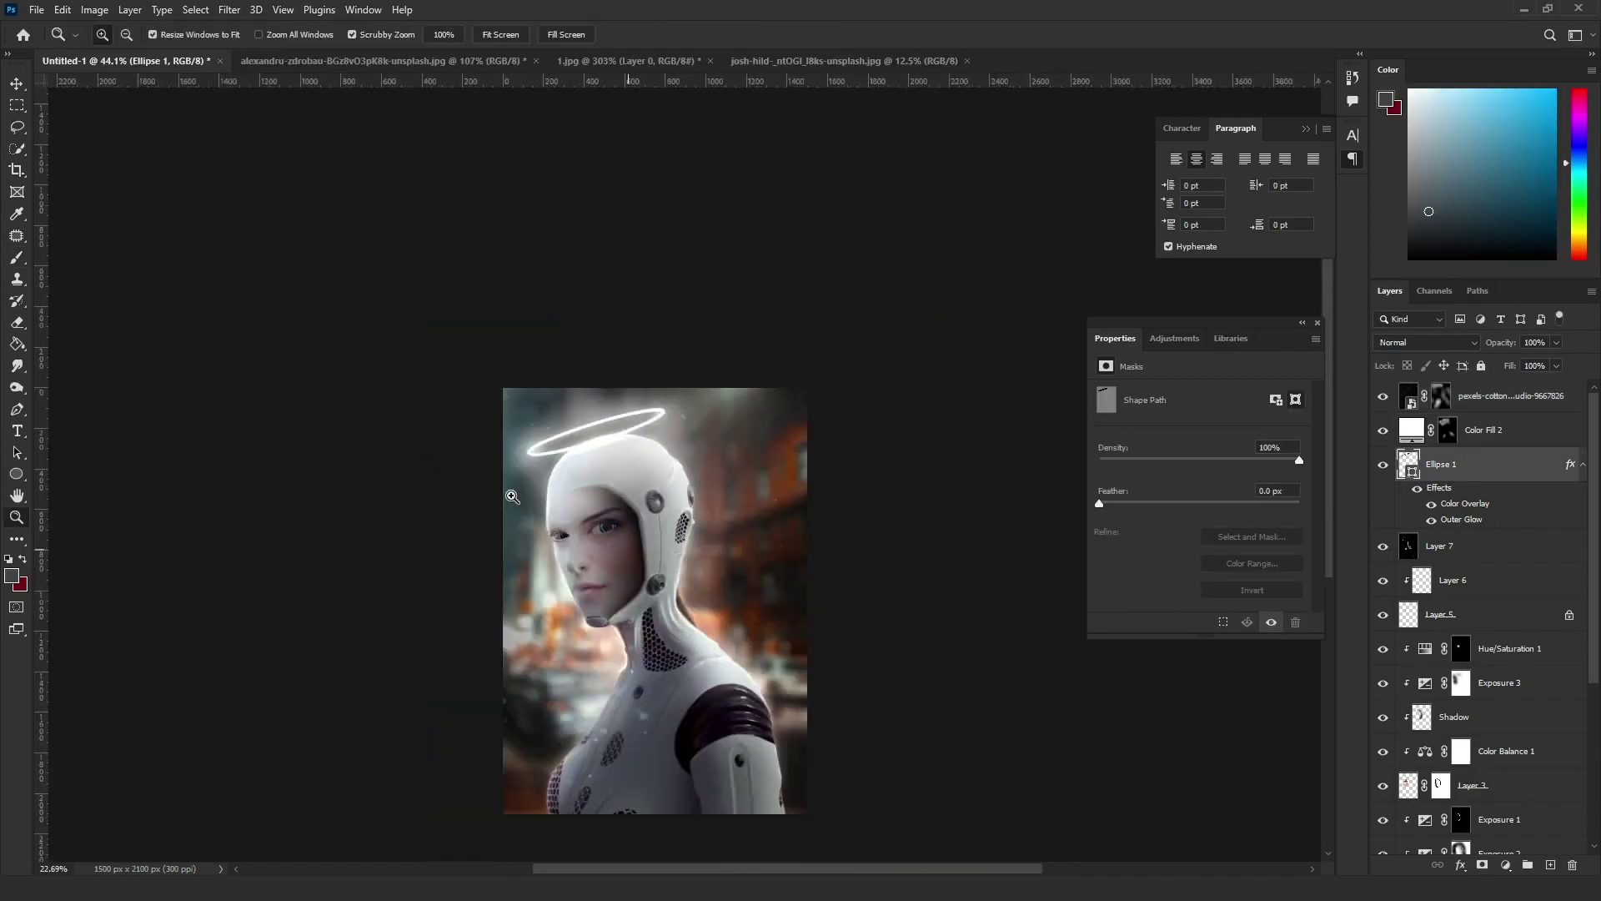
{"action": "mouse_move", "coordinate": [504, 482]}
{"action": "left_mouse_down"}
{"action": "mouse_move", "coordinate": [350, 589]}
{"action": "mouse_move", "coordinate": [533, 589]}
{"action": "left_mouse_up"}
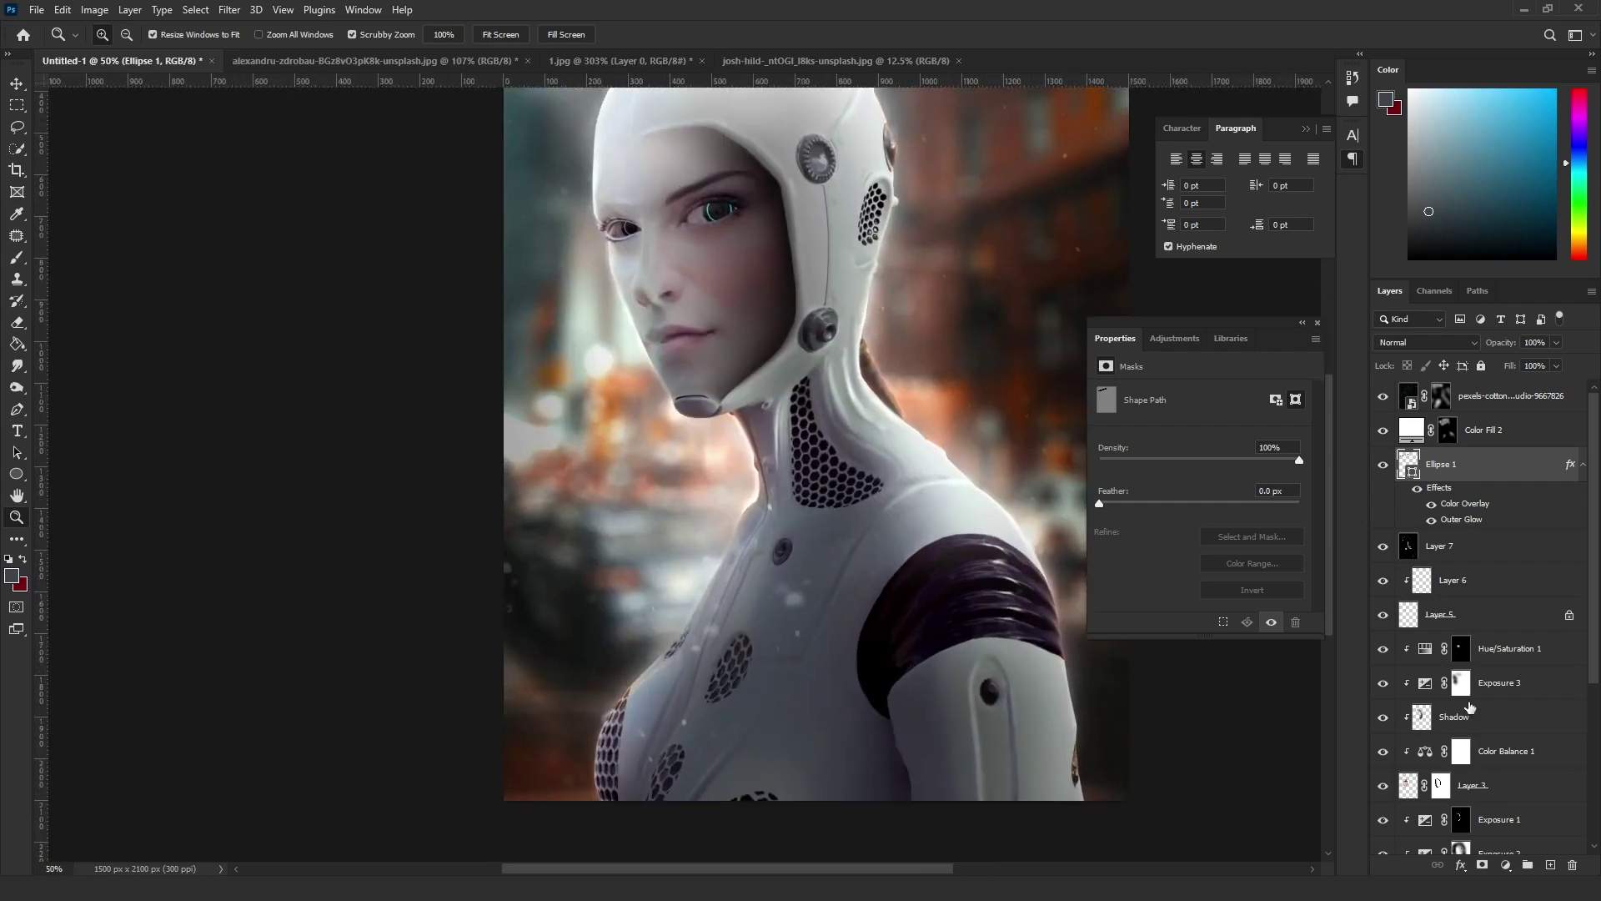
{"action": "scroll", "coordinate": [1484, 625], "scroll_direction": "down", "scroll_amount": 3}
{"action": "left_click", "coordinate": [1461, 667]}
{"action": "left_click", "coordinate": [1461, 598]}
{"action": "key", "text": "b"}
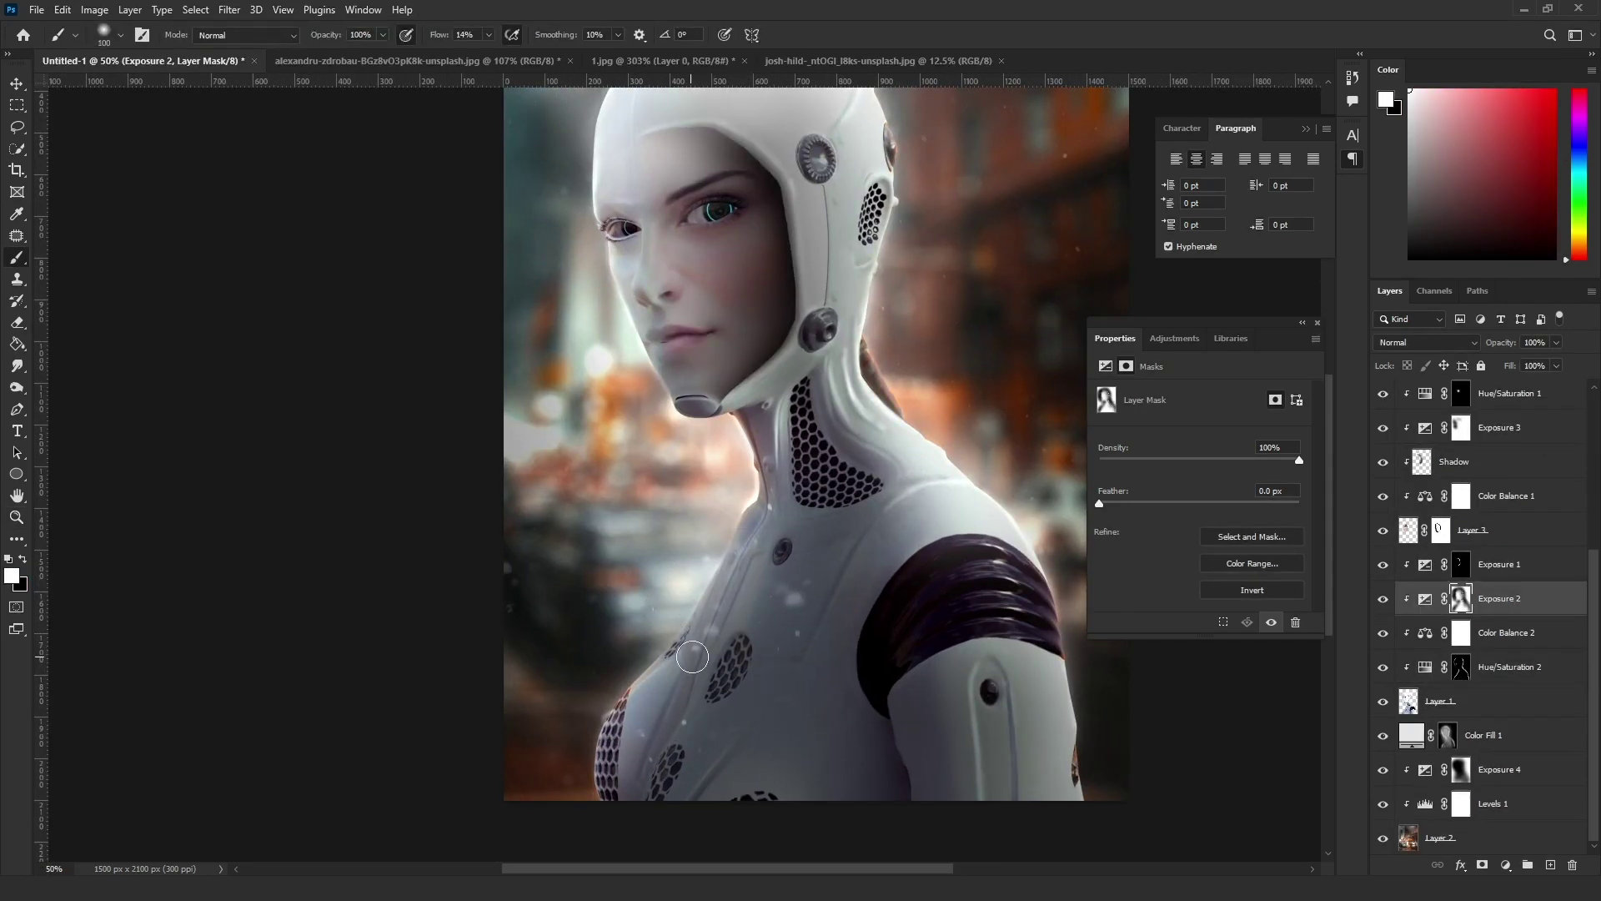
{"action": "key", "text": "x"}
{"action": "left_click_drag", "start_coordinate": [751, 742], "coordinate": [713, 463]}
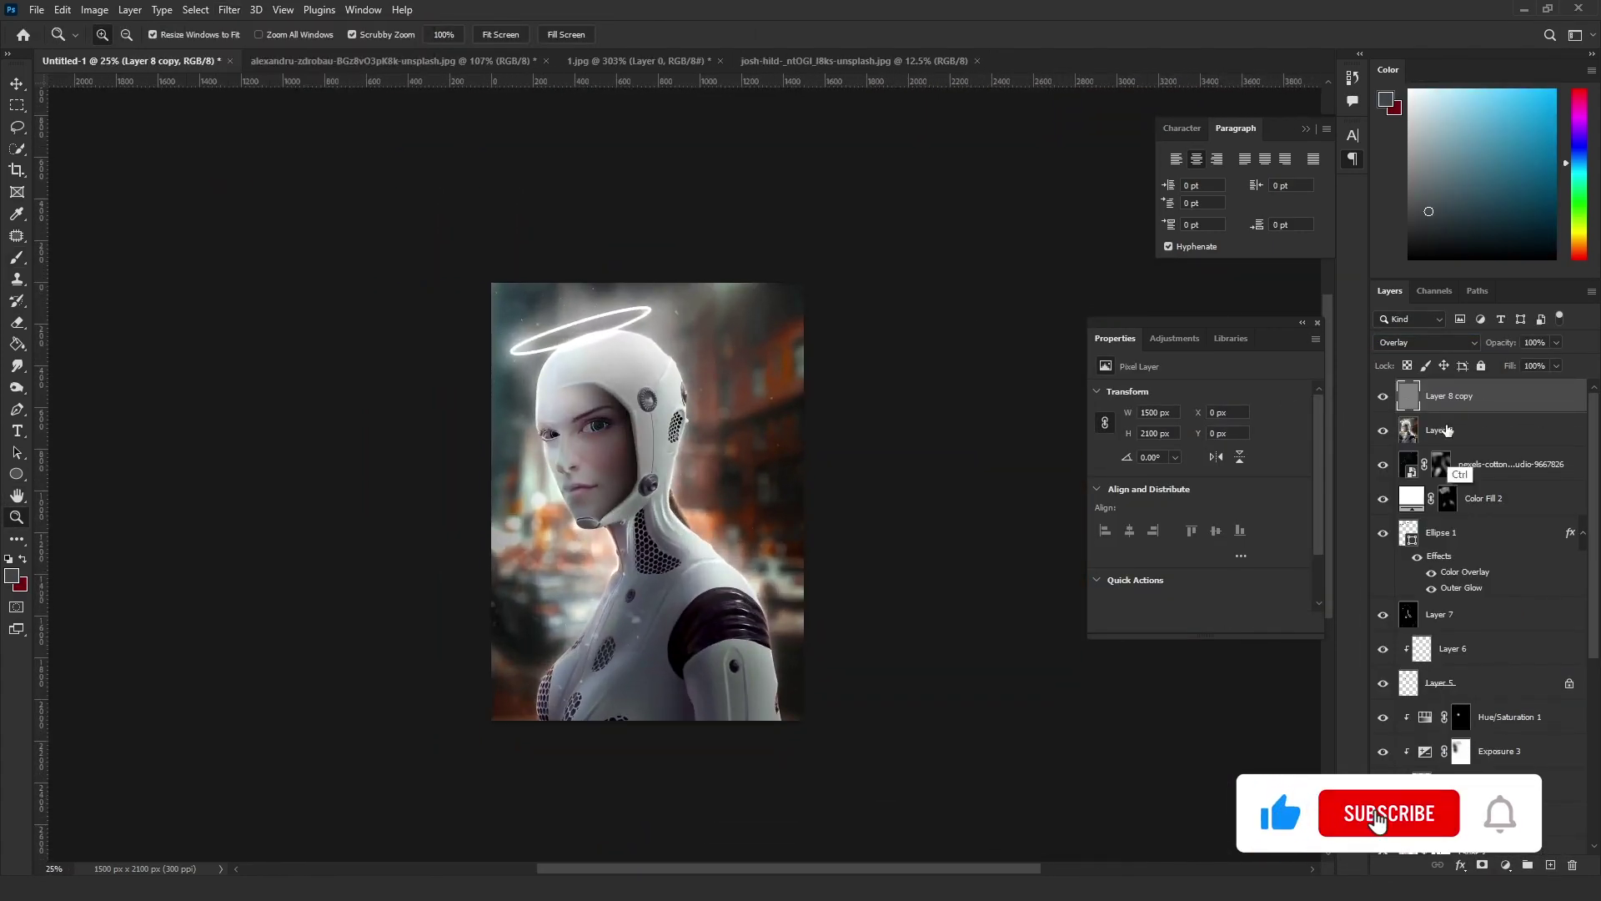
{"action": "left_click", "coordinate": [229, 9]}
{"action": "left_click", "coordinate": [286, 125]}
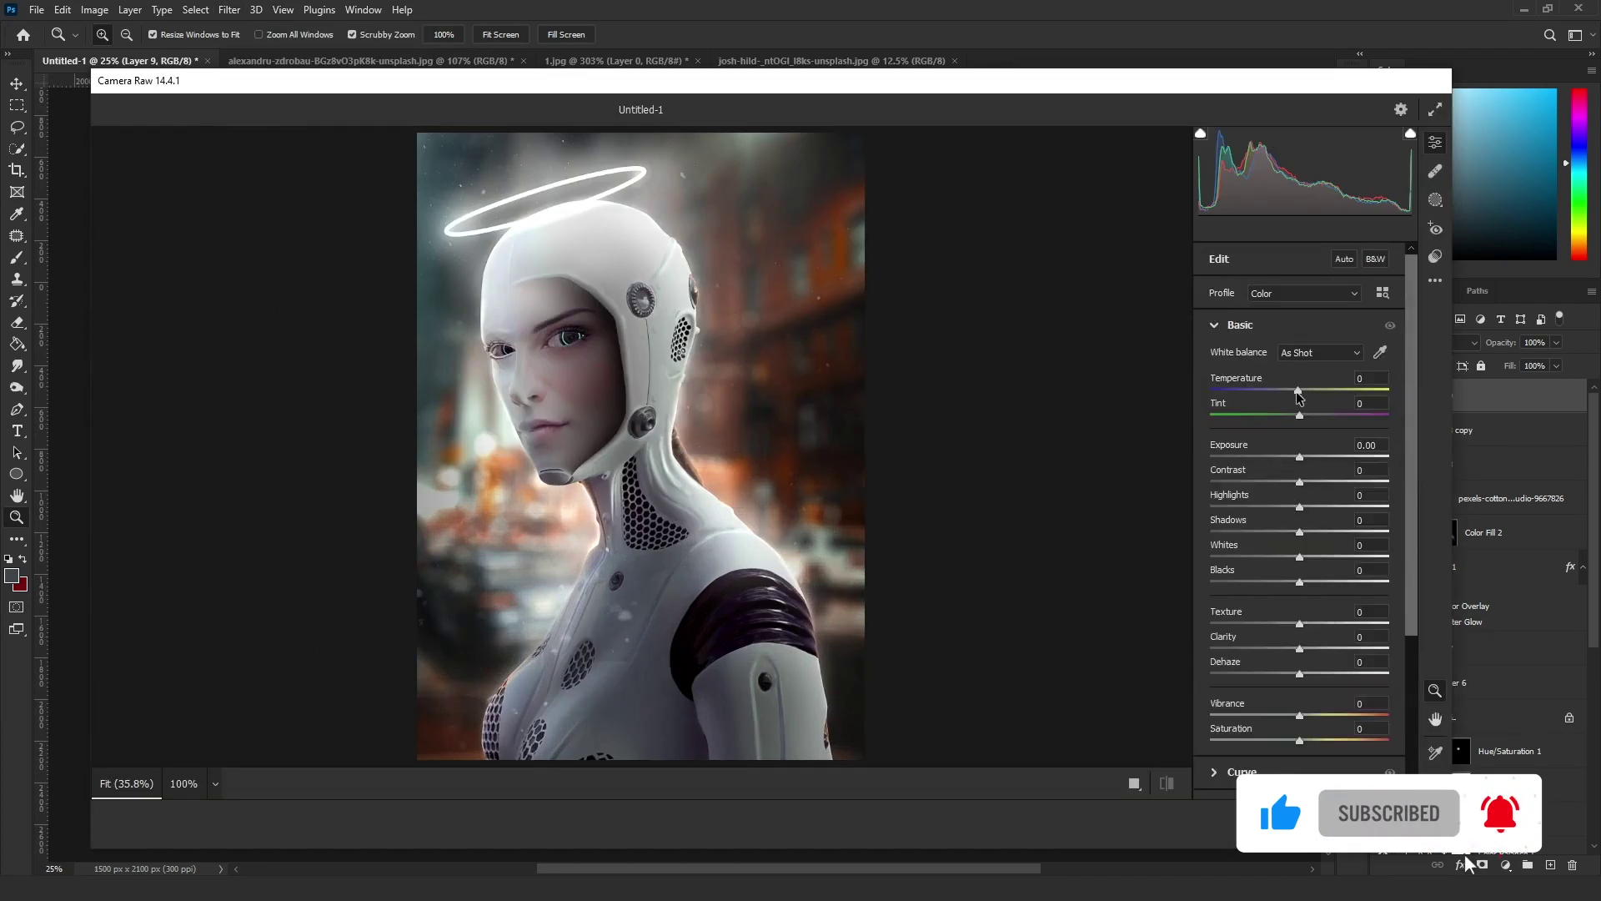
Raise exposure slightly and boost contrast, highlights, shadows and vibrance in the Basic panel
{"action": "left_click_drag", "start_coordinate": [1301, 457], "coordinate": [1301, 457]}
{"action": "mouse_move", "coordinate": [1299, 482]}
{"action": "left_mouse_down"}
{"action": "mouse_move", "coordinate": [1313, 482]}
{"action": "mouse_move", "coordinate": [1301, 507]}
{"action": "left_mouse_up"}
{"action": "left_click_drag", "start_coordinate": [1299, 532], "coordinate": [1296, 582]}
{"action": "scroll", "coordinate": [1298, 583], "scroll_direction": "down", "scroll_amount": 3}
{"action": "left_click_drag", "start_coordinate": [1300, 414], "coordinate": [1316, 413]}
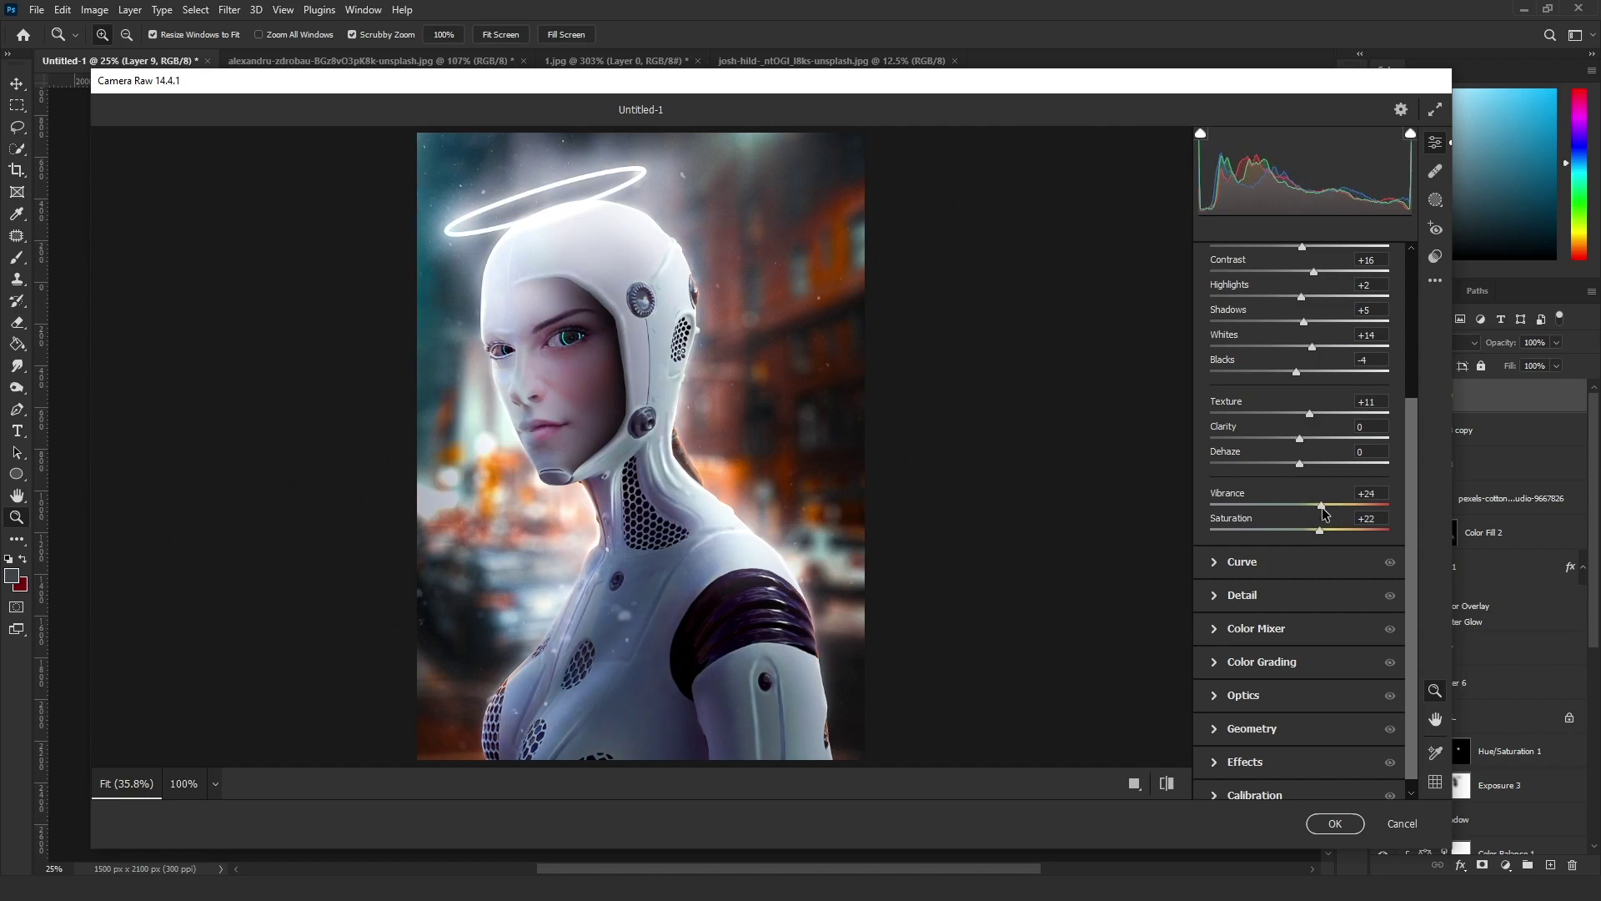
Lower blue saturation, shift luminance in the Color Mixer, set Color Grading wheels, and apply
{"action": "left_click", "coordinate": [1256, 628]}
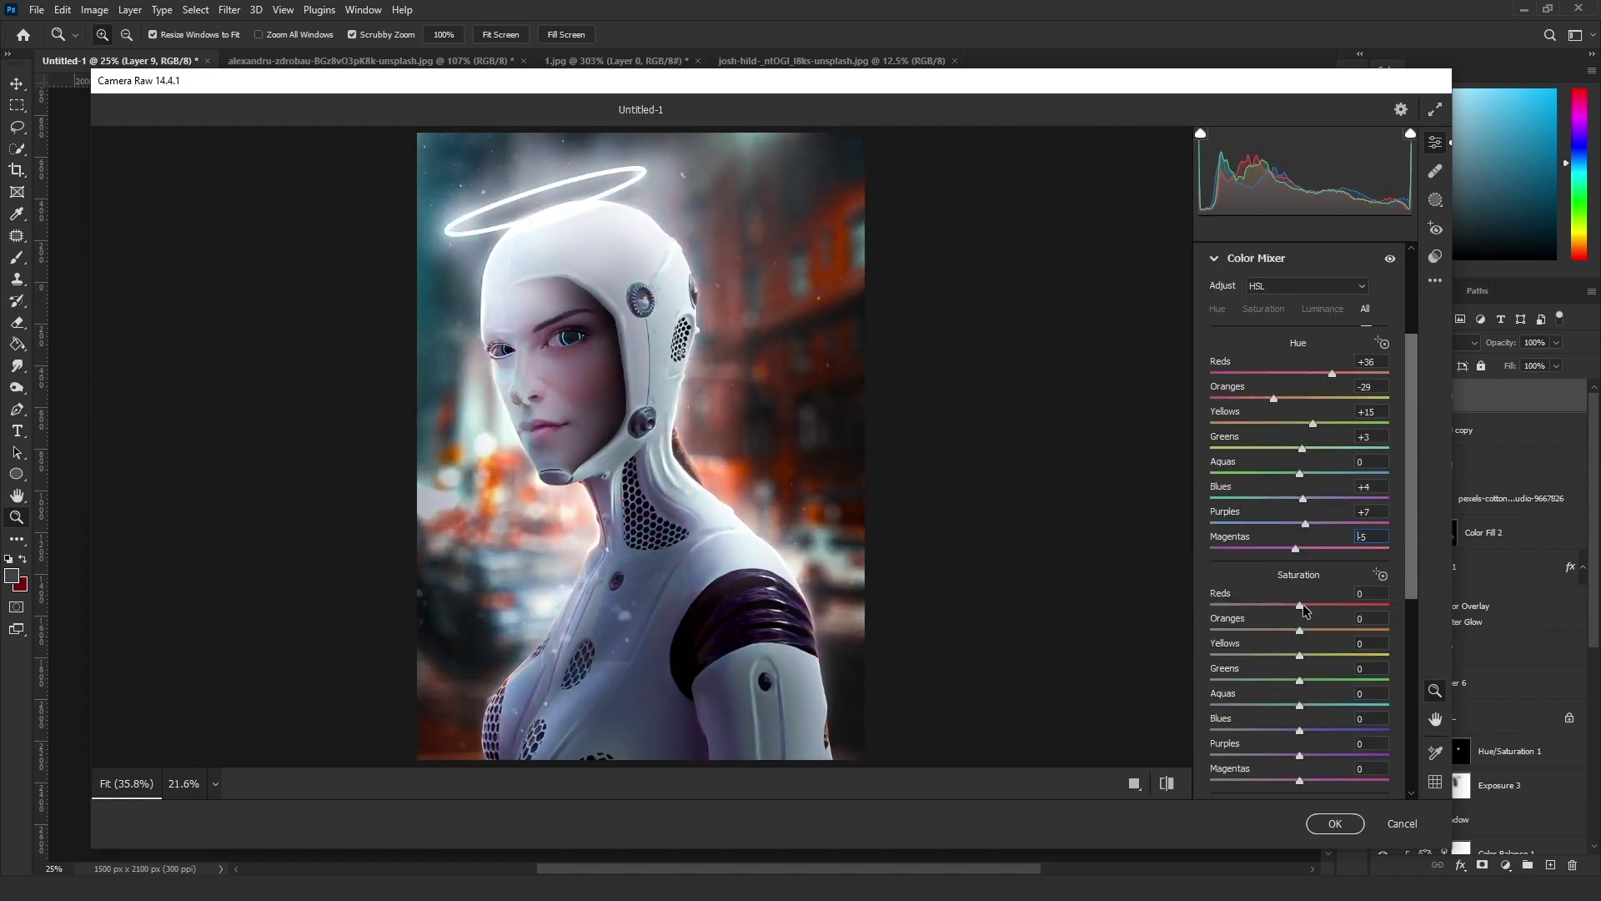
{"action": "scroll", "coordinate": [1301, 523], "scroll_direction": "down", "scroll_amount": 2}
{"action": "left_click_drag", "start_coordinate": [1305, 609], "coordinate": [1309, 620]}
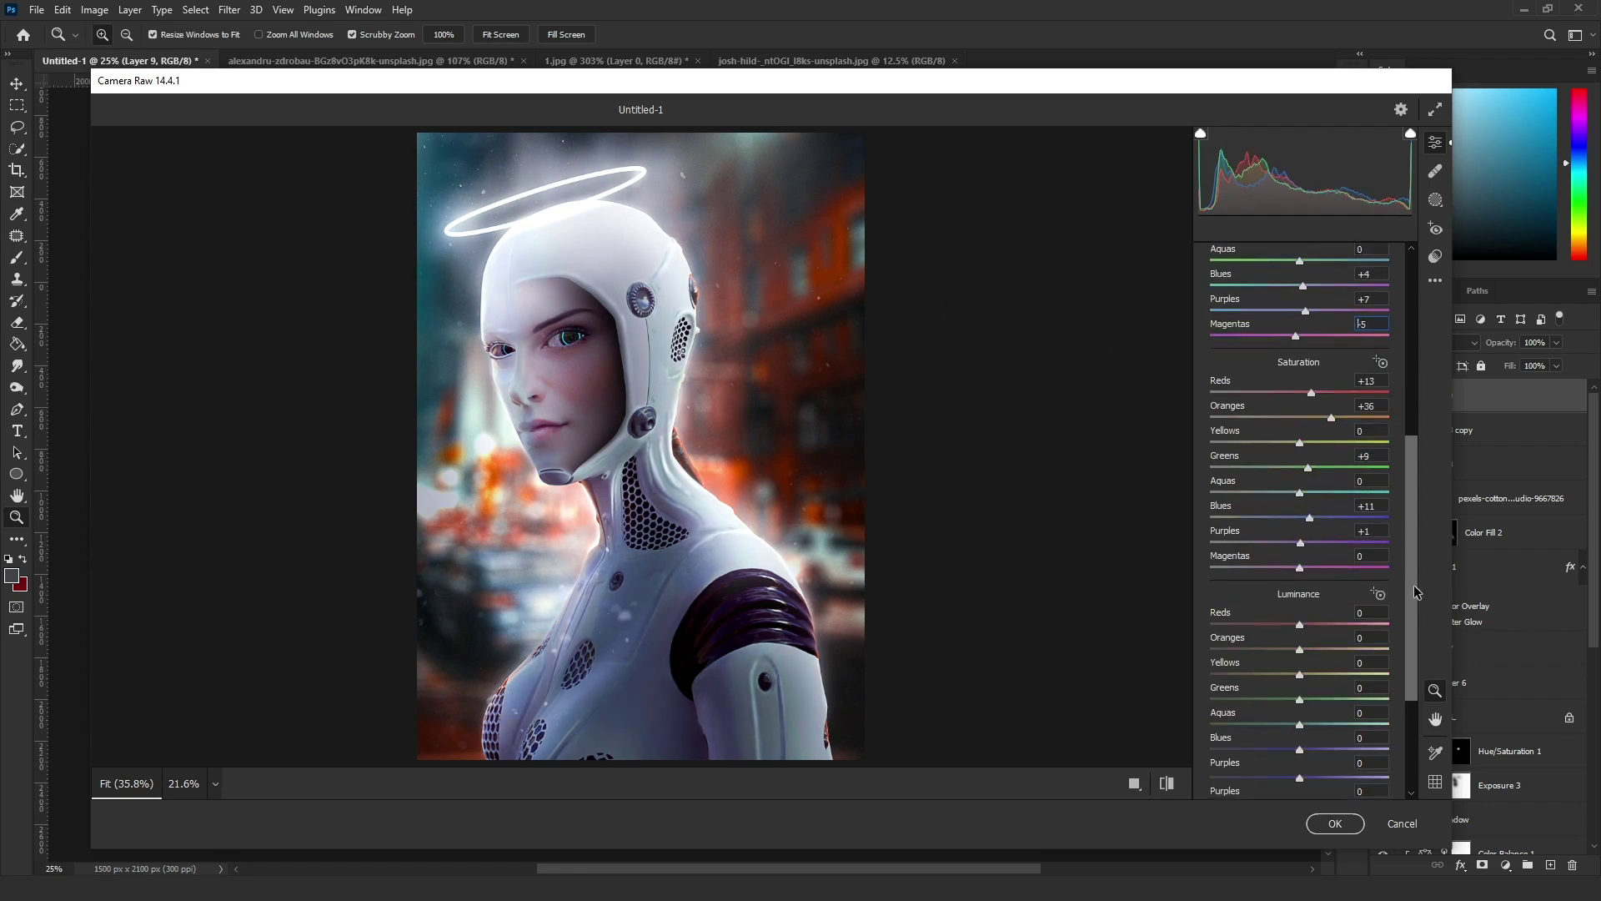
{"action": "scroll", "coordinate": [1301, 501], "scroll_direction": "down", "scroll_amount": 3}
{"action": "left_click_drag", "start_coordinate": [1299, 486], "coordinate": [1295, 536]}
{"action": "left_click_drag", "start_coordinate": [1299, 562], "coordinate": [1326, 561]}
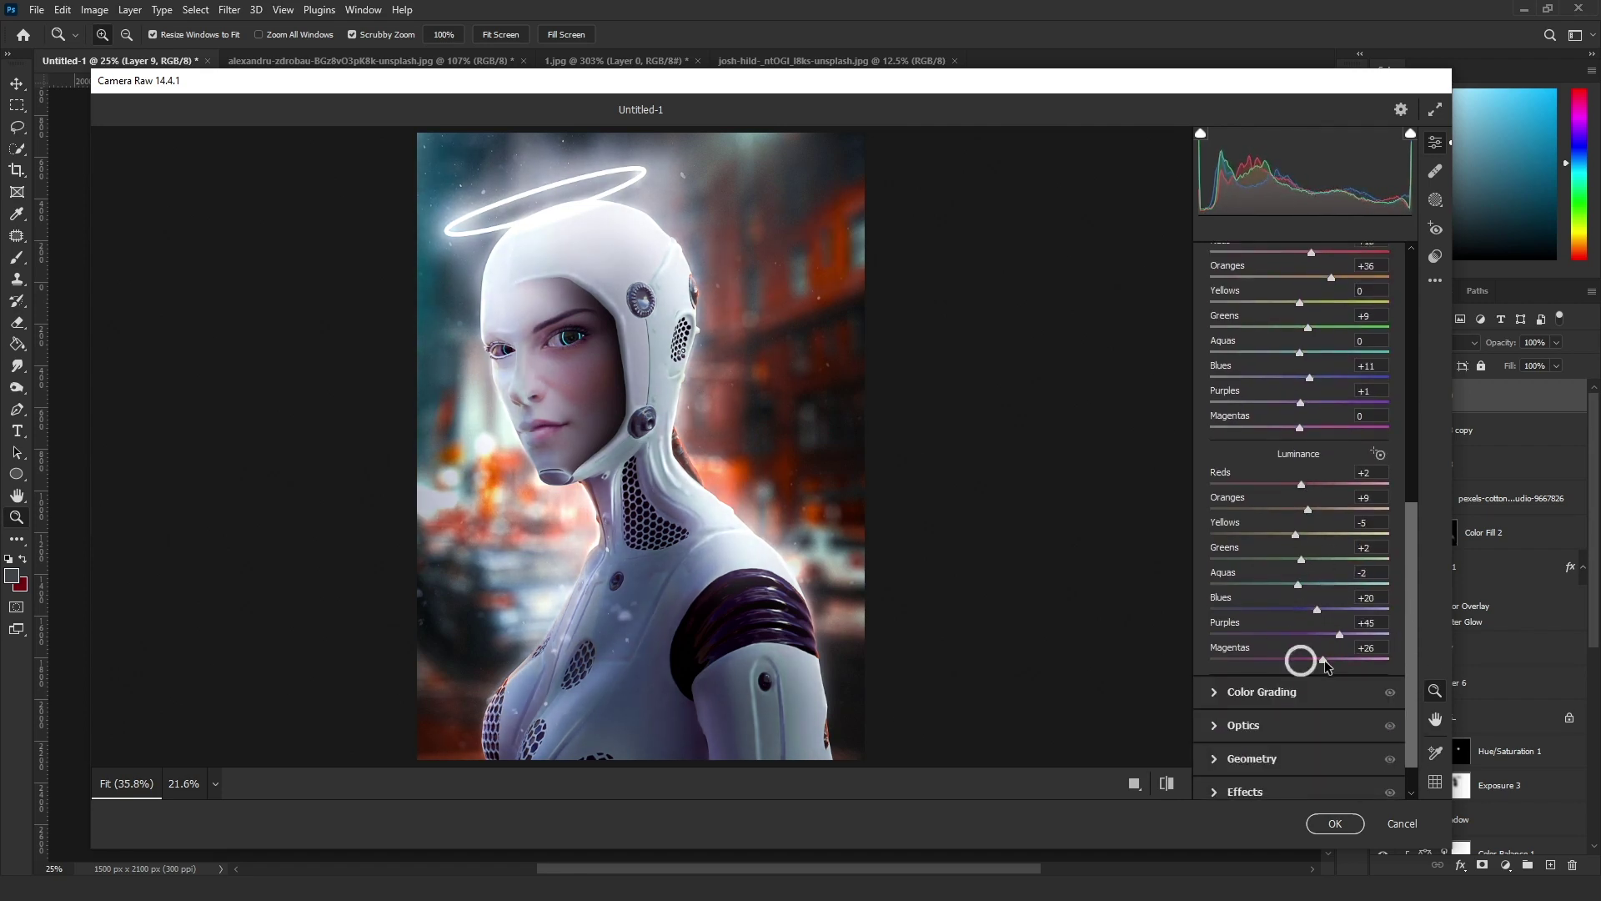
{"action": "left_click", "coordinate": [1243, 694]}
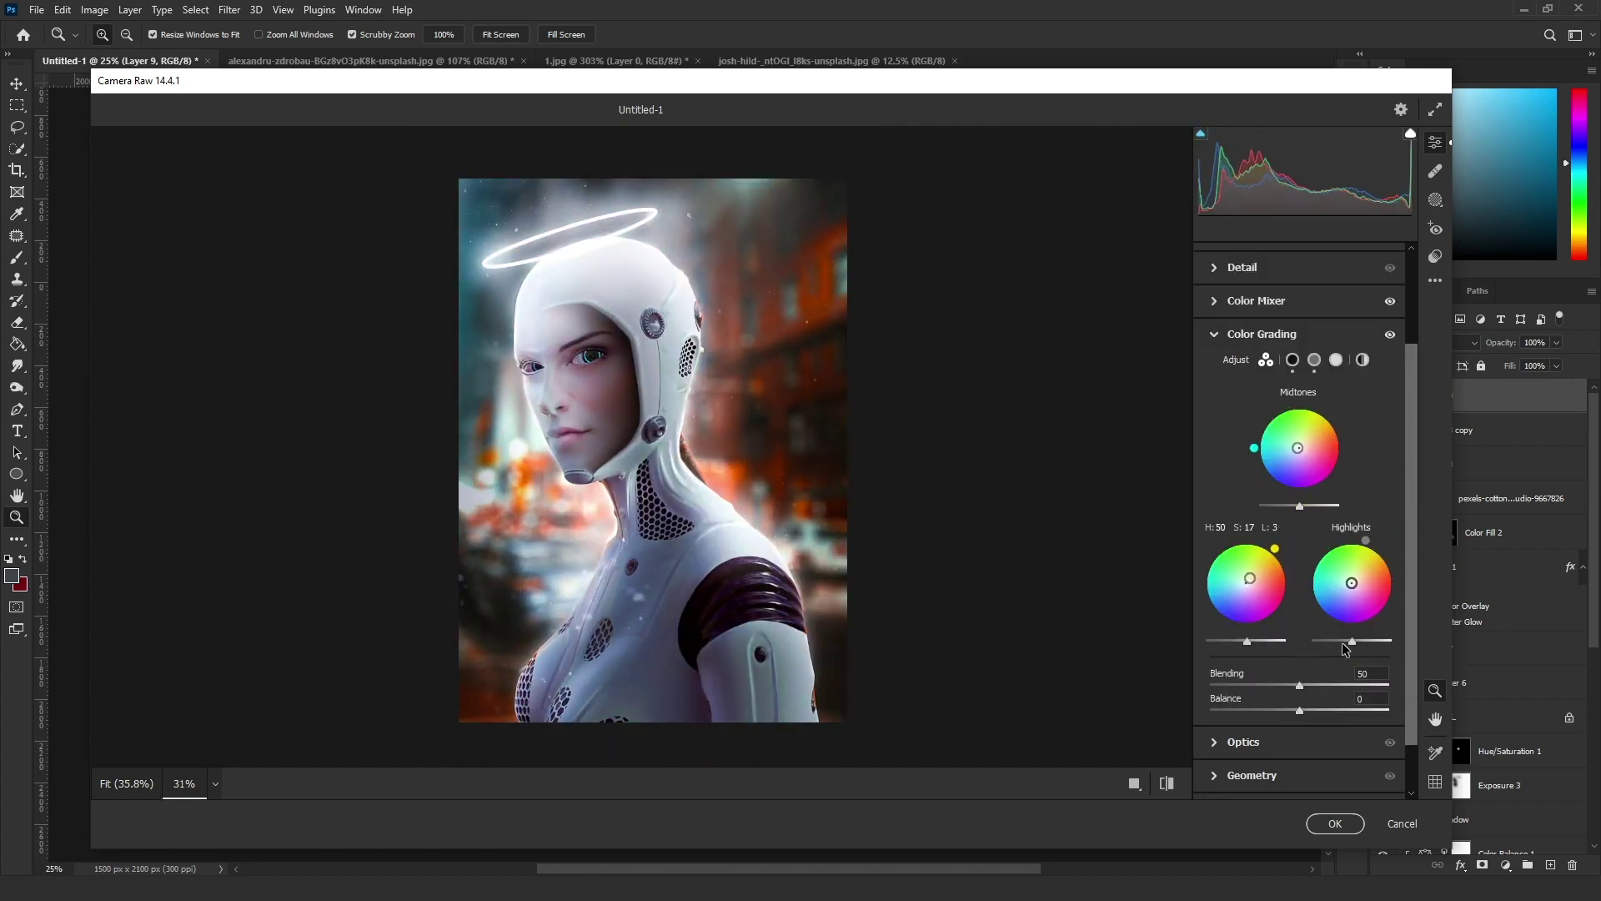
{"action": "left_click", "coordinate": [1335, 823]}
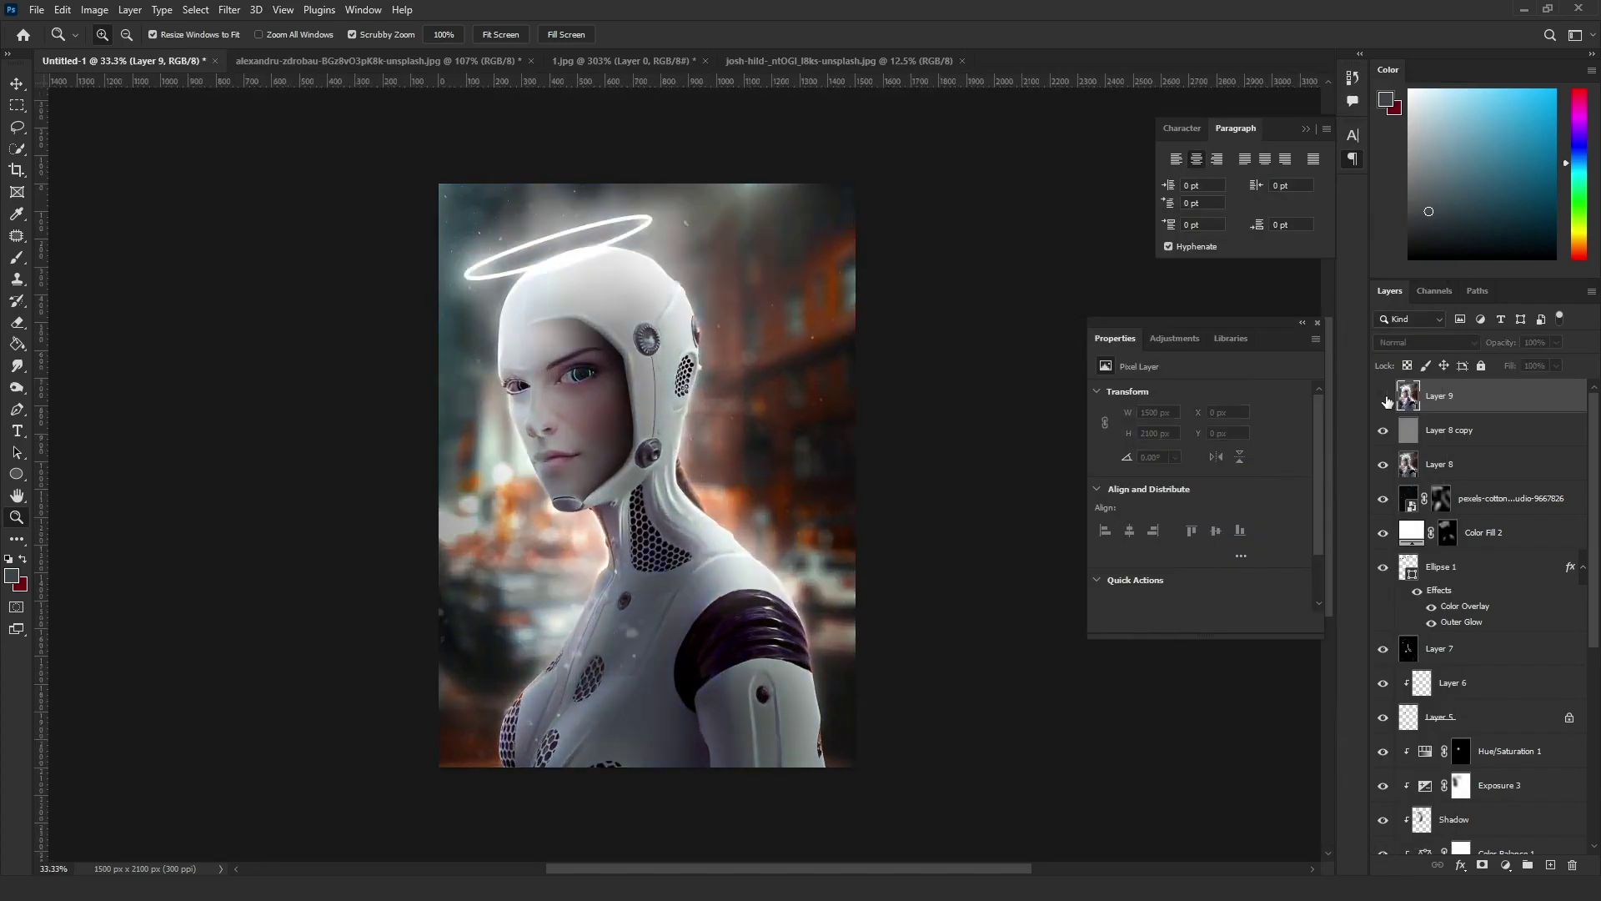
Duplicate the graded layer and start Filter > Blur Gallery > Iris Blur on the copy
{"action": "key", "text": "ctrl+j"}
{"action": "left_click", "coordinate": [230, 9]}
{"action": "left_click", "coordinate": [167, 261]}
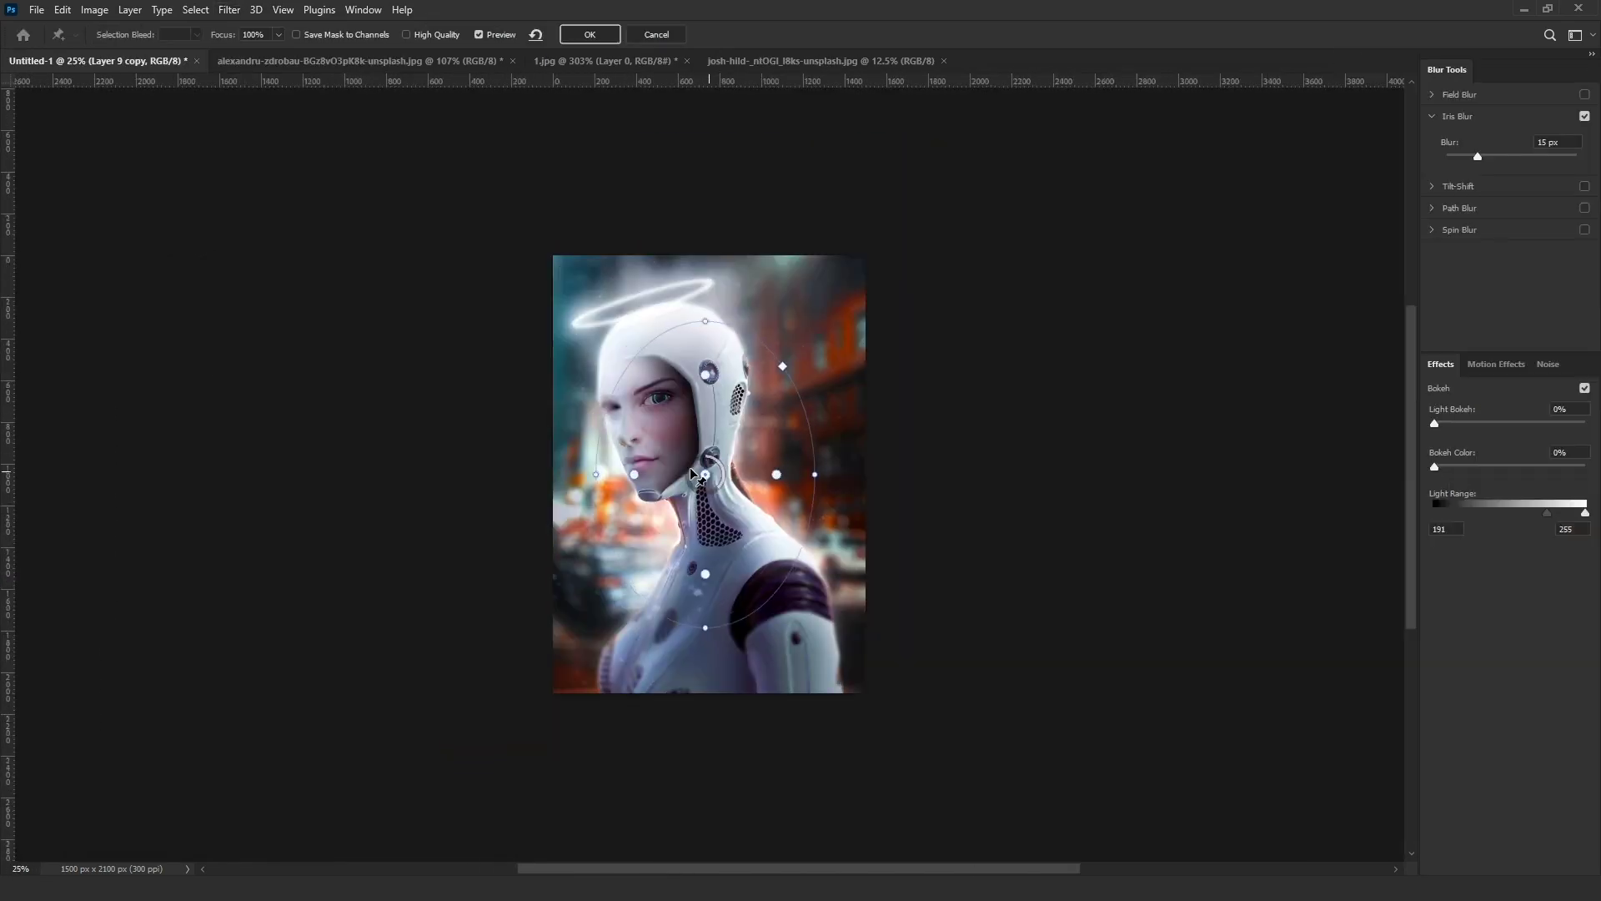